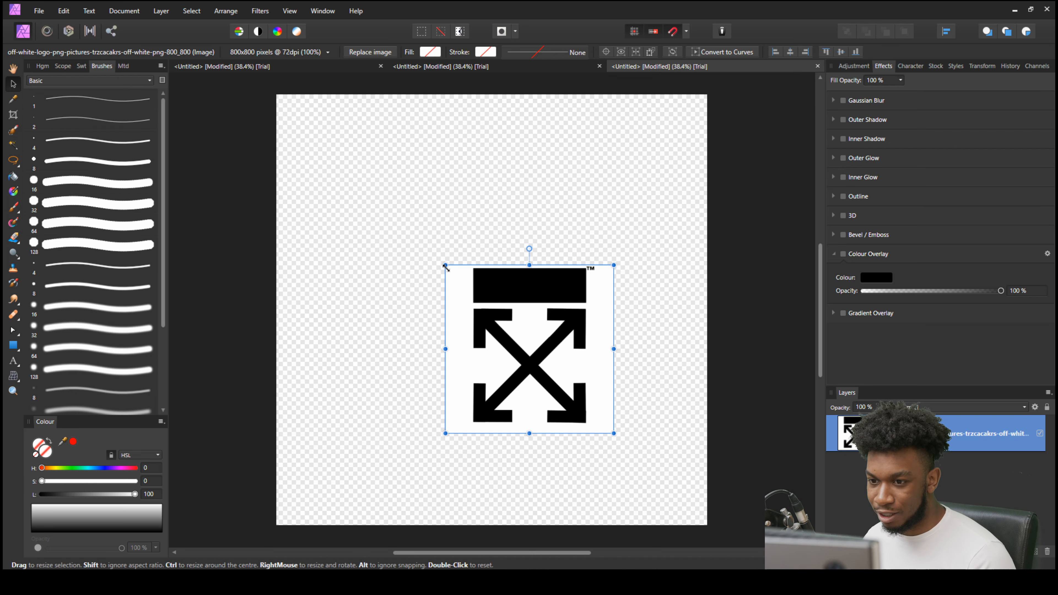
# Step: Enlarge the black arrows logo image to fill most of the canvas and centre it
pyautogui.moveTo(448, 270); pyautogui.dragTo(316, 136)
pyautogui.moveTo(504, 242); pyautogui.dragTo(523, 272)
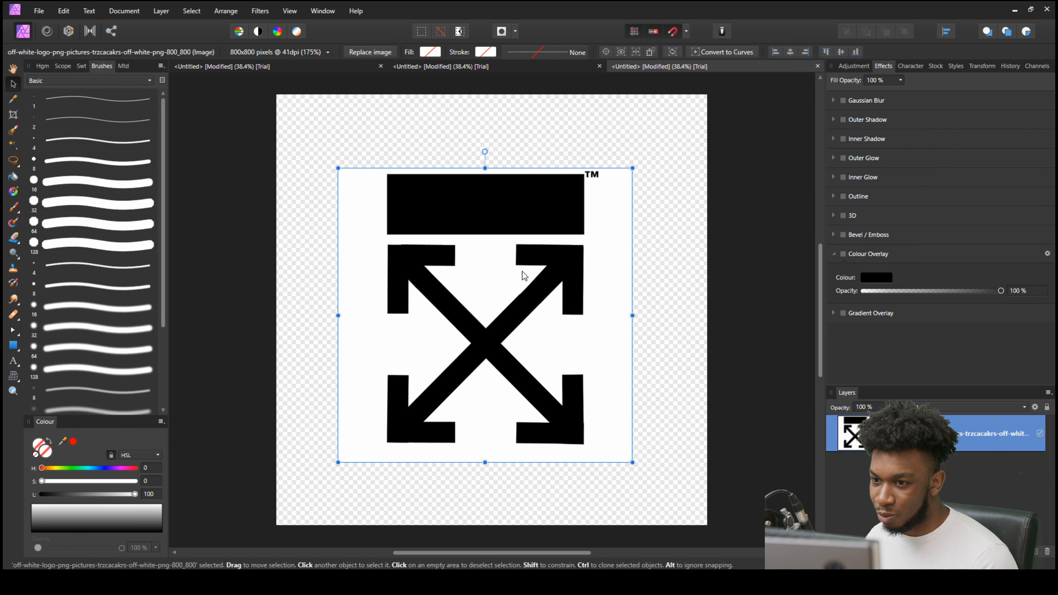
pyautogui.moveTo(338, 168); pyautogui.dragTo(302, 131)
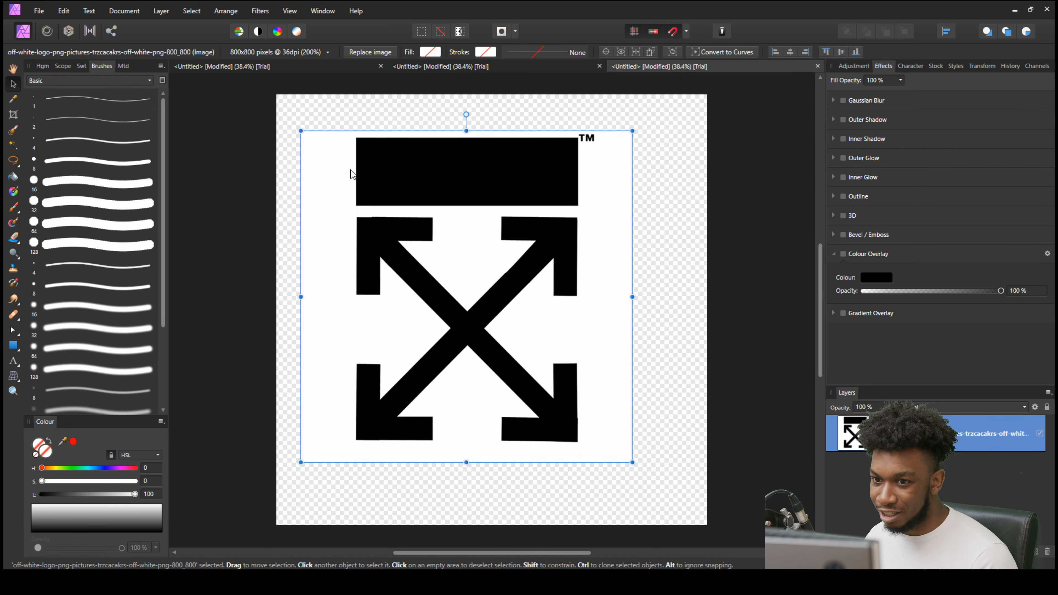
pyautogui.moveTo(410, 216); pyautogui.dragTo(434, 236)
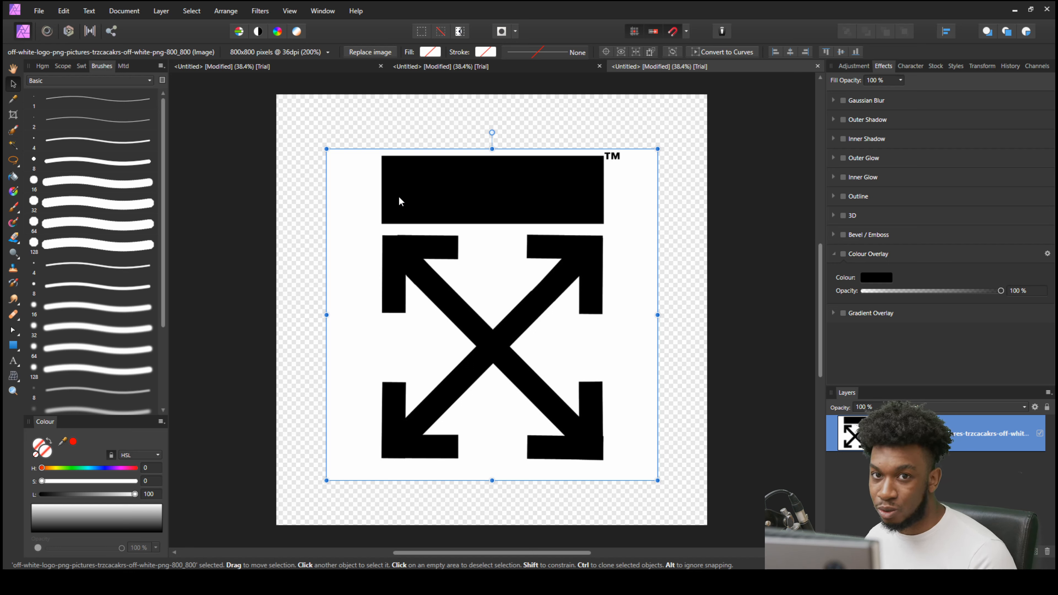
# Step: Remove the logo's white background with the Flood Erase Tool at 20% tolerance, leaving only the black artwork, and deselect the image
pyautogui.click(13, 238)
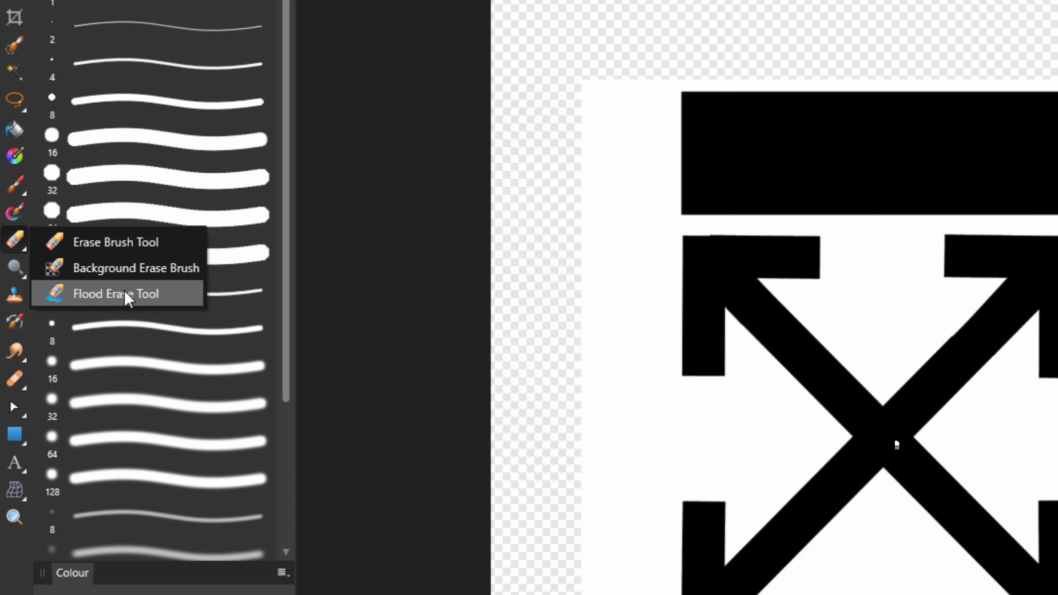
pyautogui.click(126, 298)
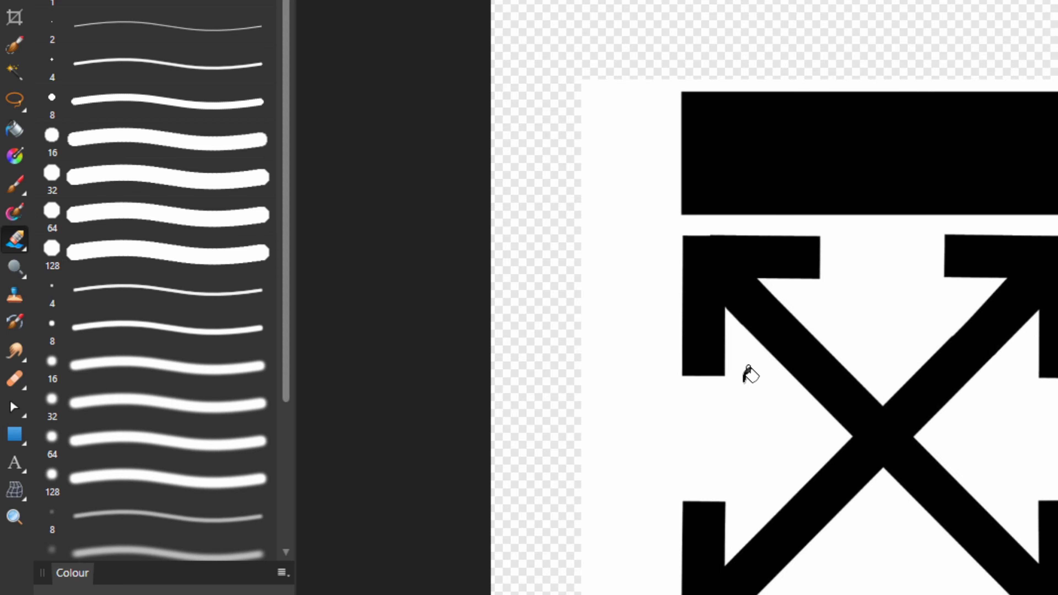
pyautogui.click(641, 256)
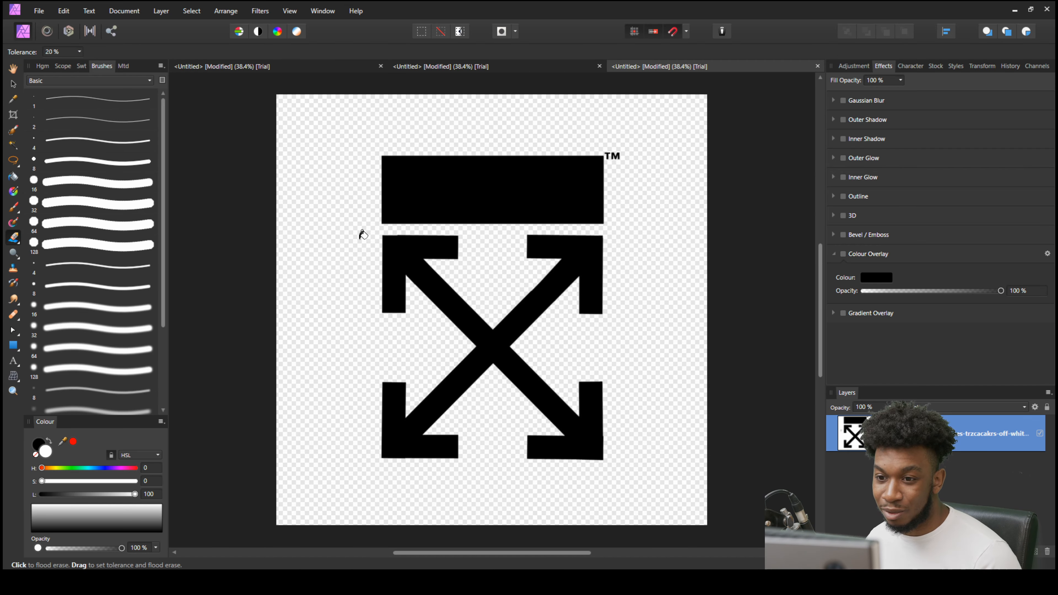
pyautogui.hotkey('ctrl', 'z')
pyautogui.click(367, 225)
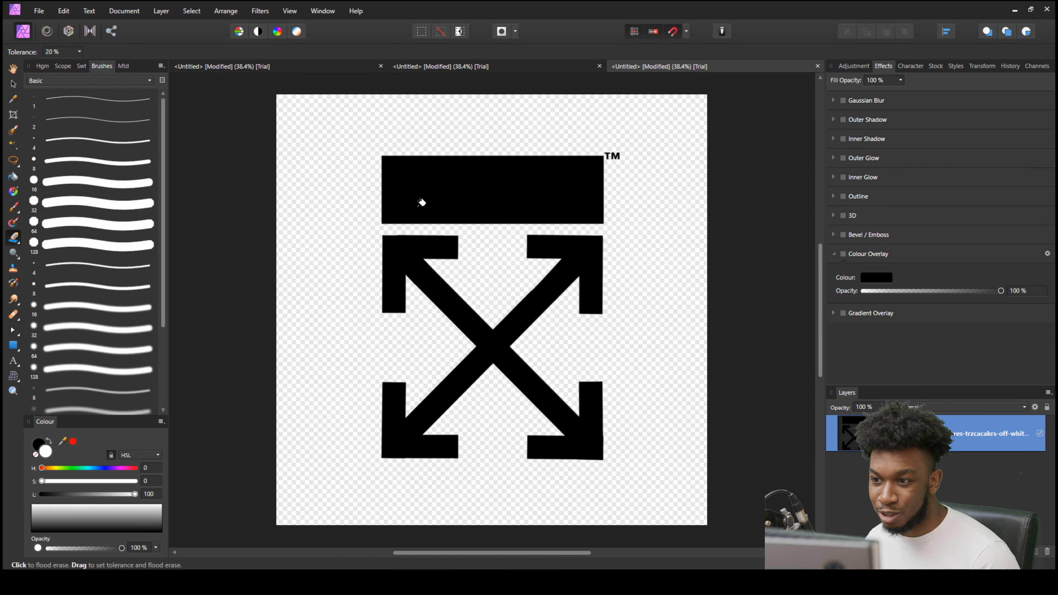
pyautogui.click(13, 84)
pyautogui.click(747, 227)
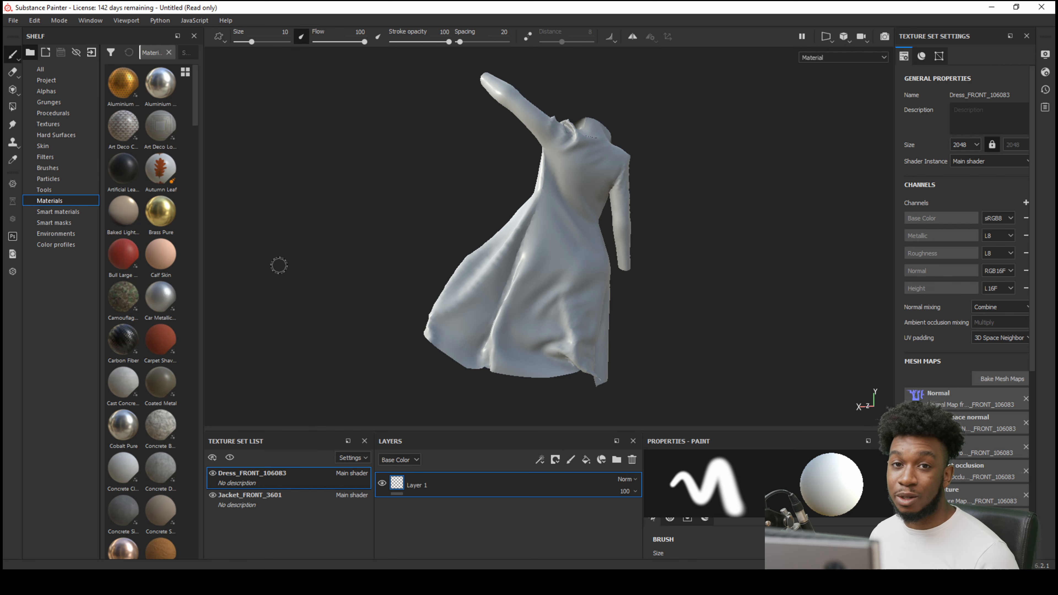
# Step: Switch to Substance Painter and apply the Fabric Rough material to the Jacket_FRONT_3601 texture set with a UV scale of 1.62
pyautogui.click(255, 502)
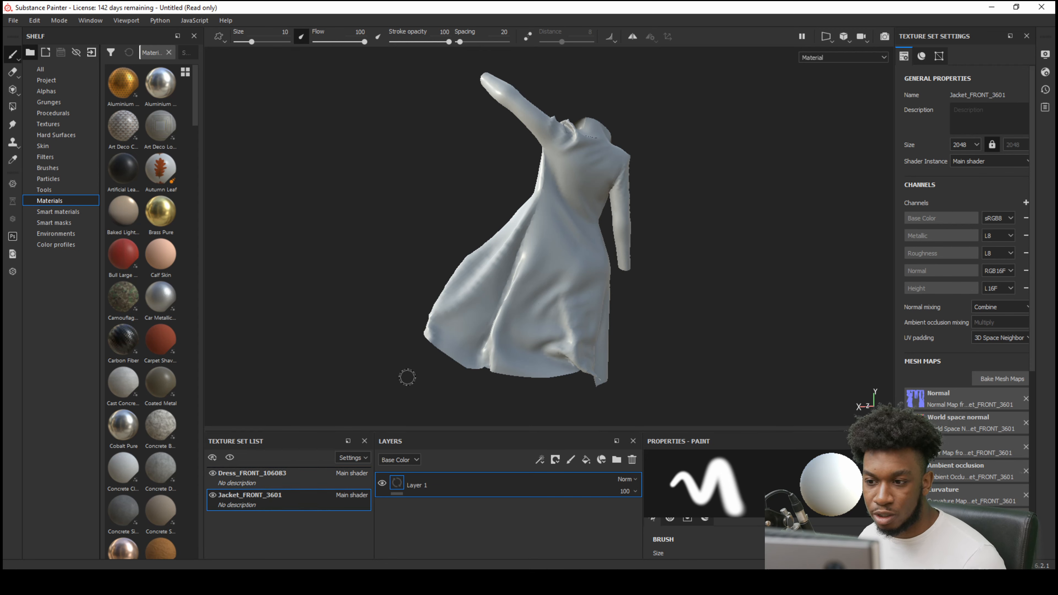
pyautogui.scroll(3, 588, 145)
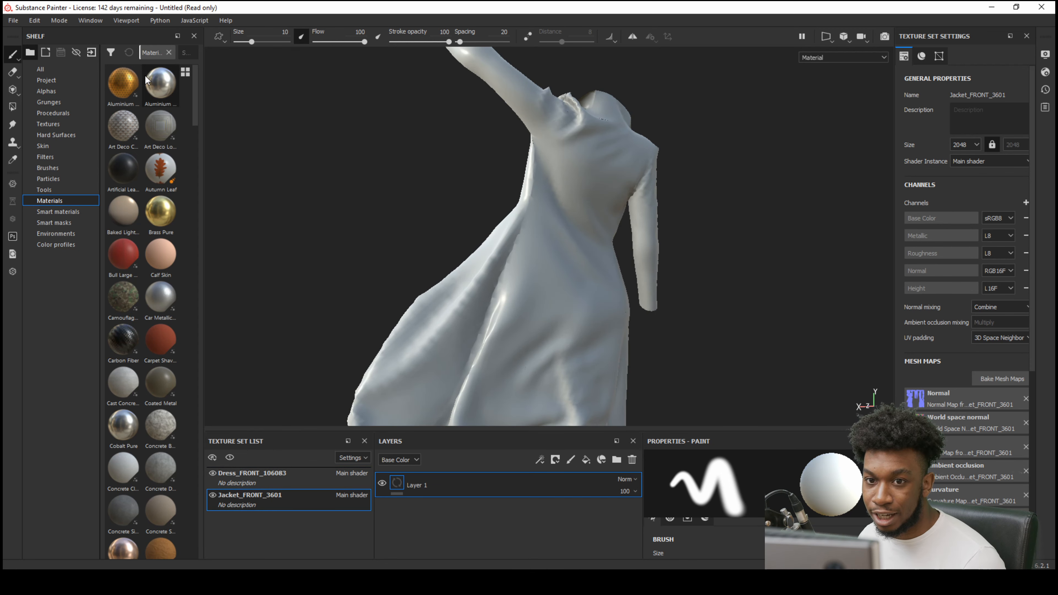
pyautogui.click(185, 53)
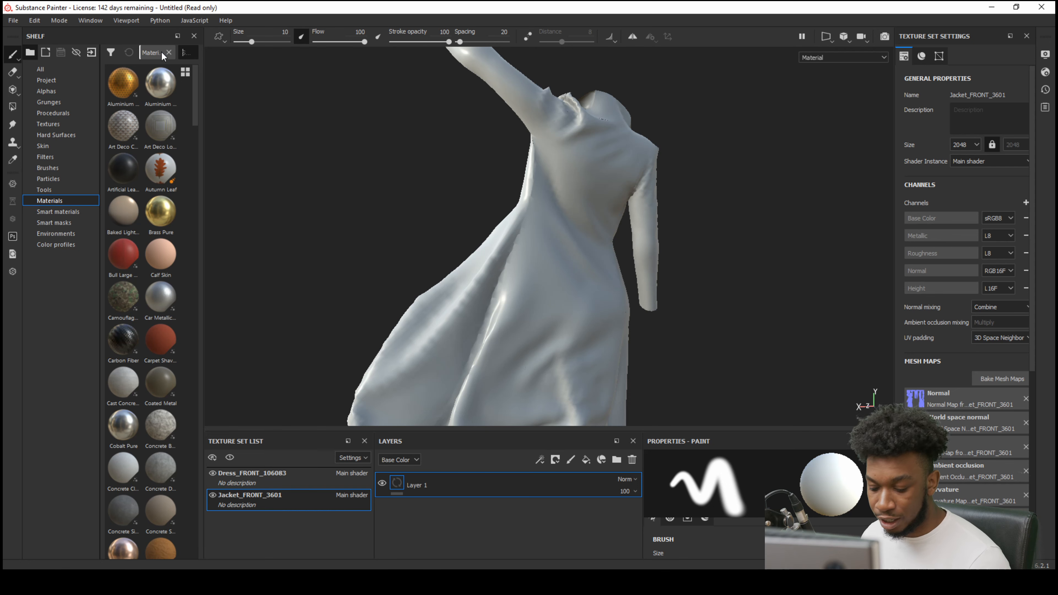
pyautogui.write('rough')
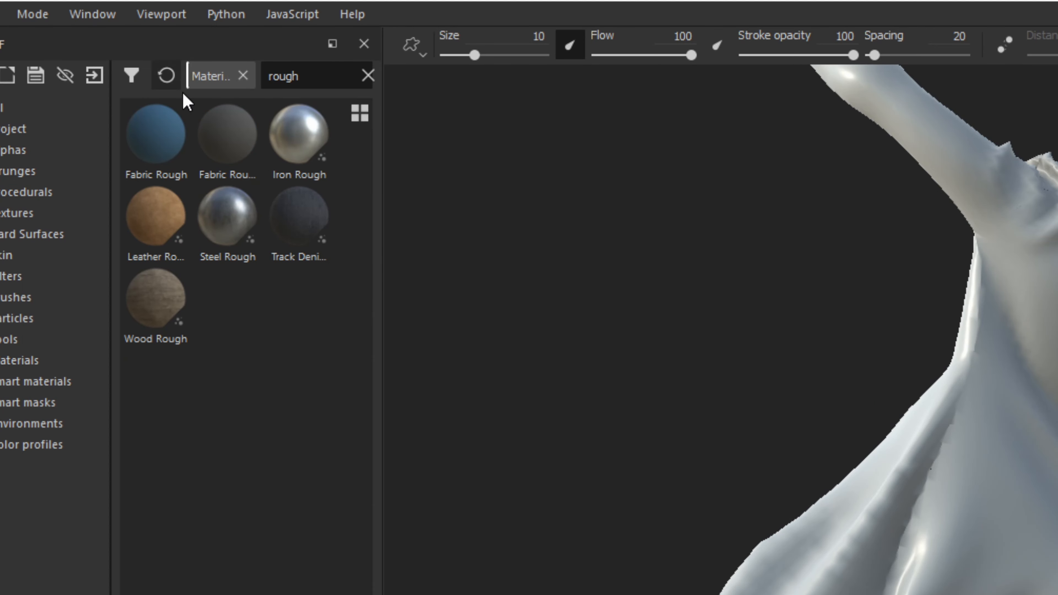
pyautogui.moveTo(166, 141); pyautogui.dragTo(987, 541)
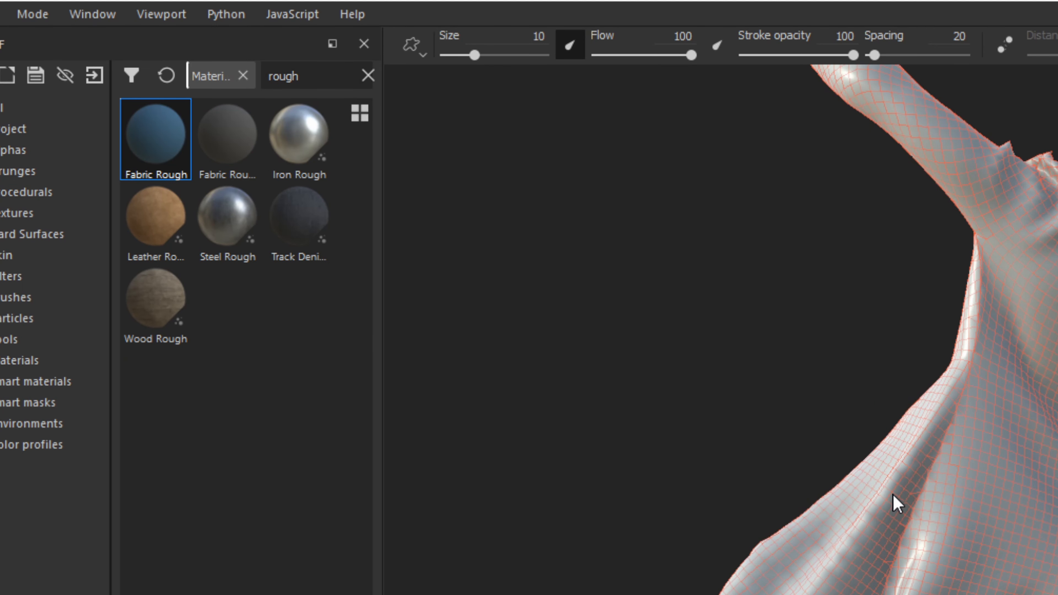
pyautogui.moveTo(896, 503); pyautogui.dragTo(896, 503)
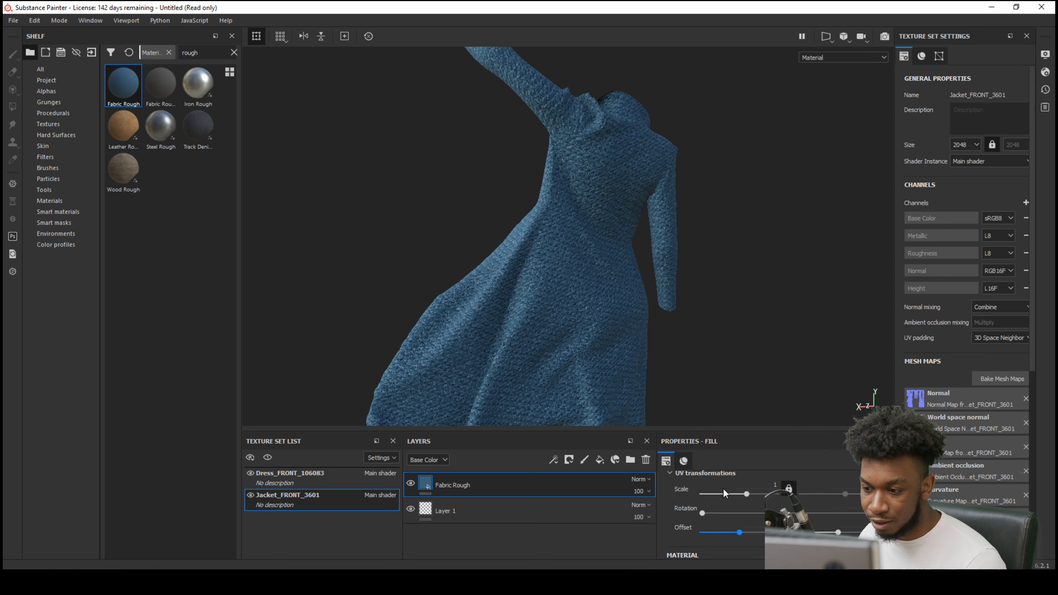
pyautogui.moveTo(726, 495); pyautogui.dragTo(744, 494)
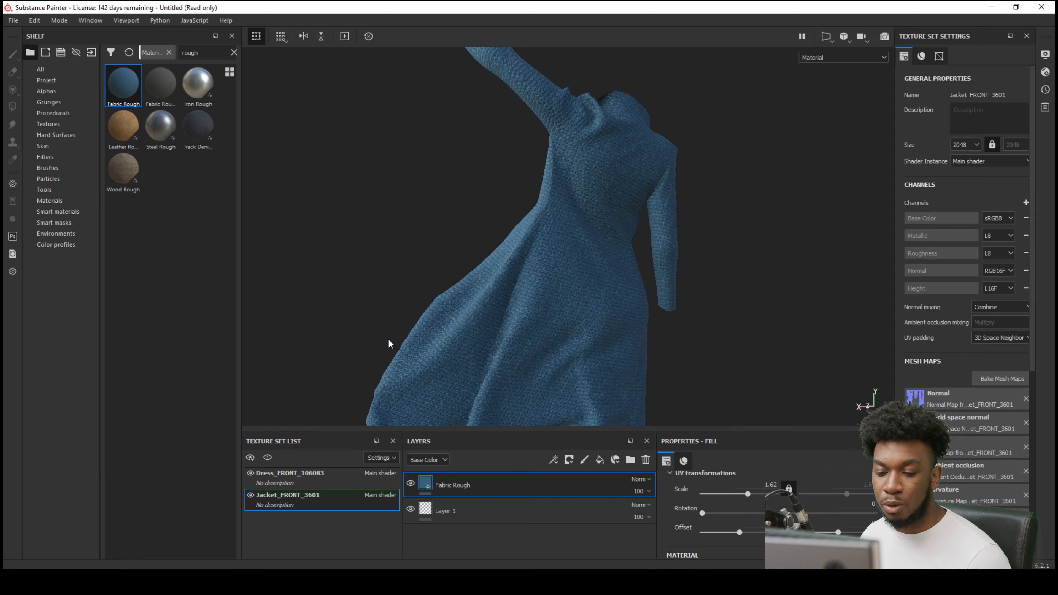
# Step: Import Addidas Alpha.png as an alpha resource into the shelf 'shelf'
pyautogui.moveTo(1056, 97); pyautogui.dragTo(148, 161)
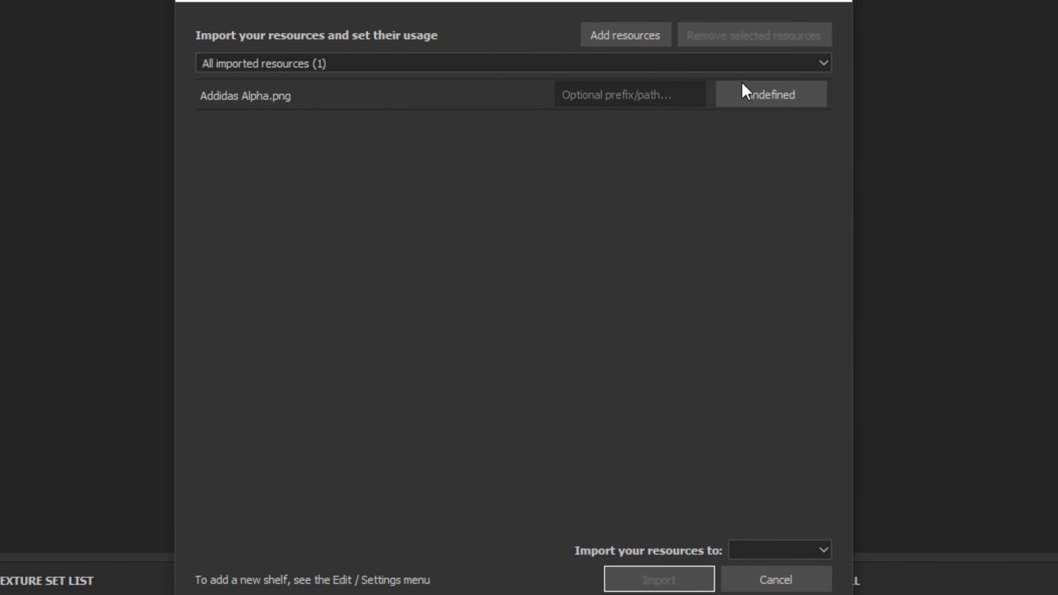
pyautogui.click(768, 102)
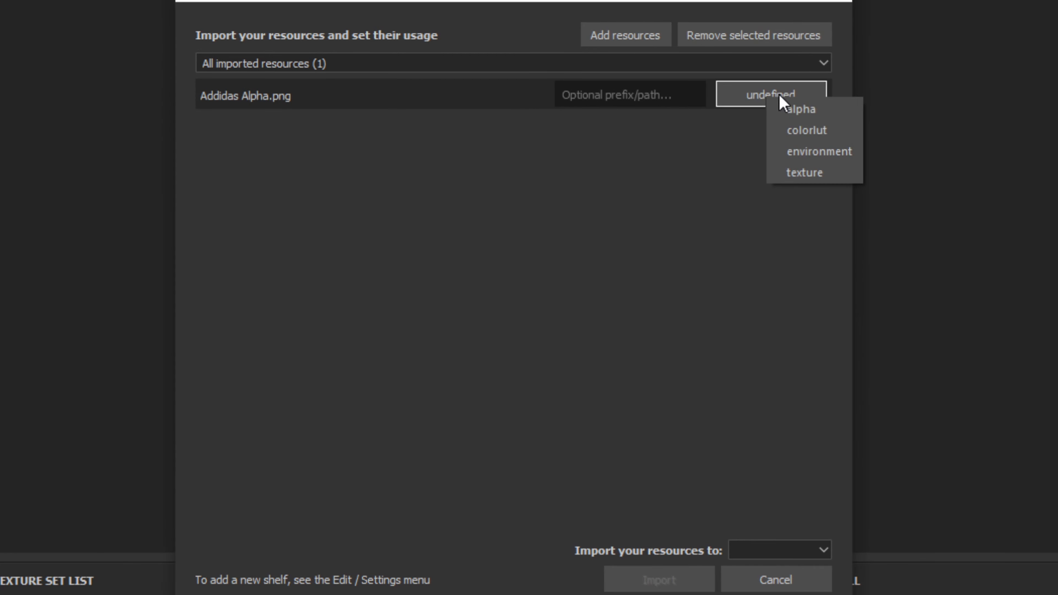
pyautogui.click(803, 109)
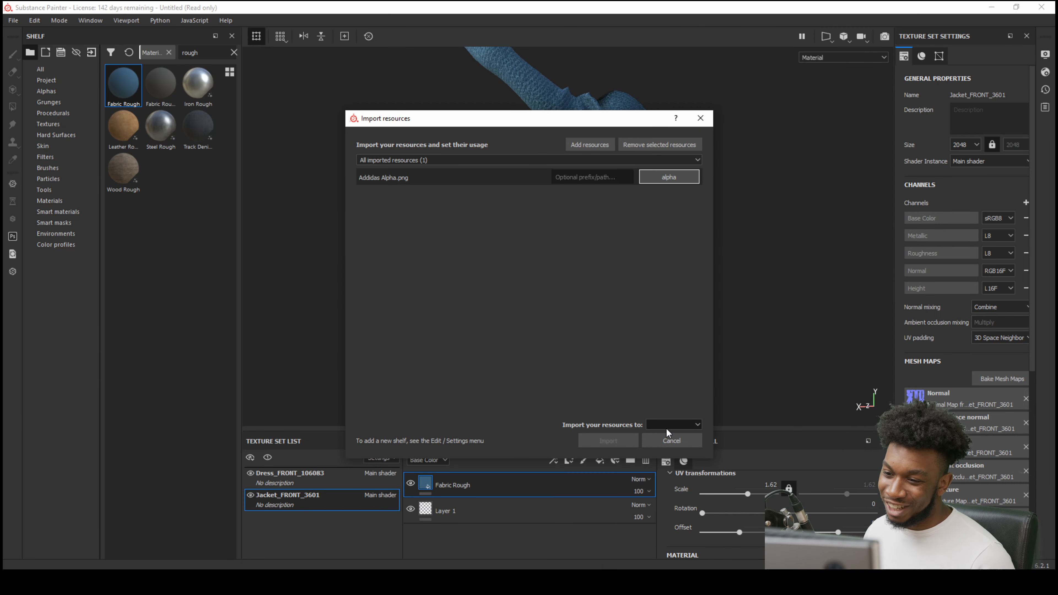
pyautogui.click(779, 550)
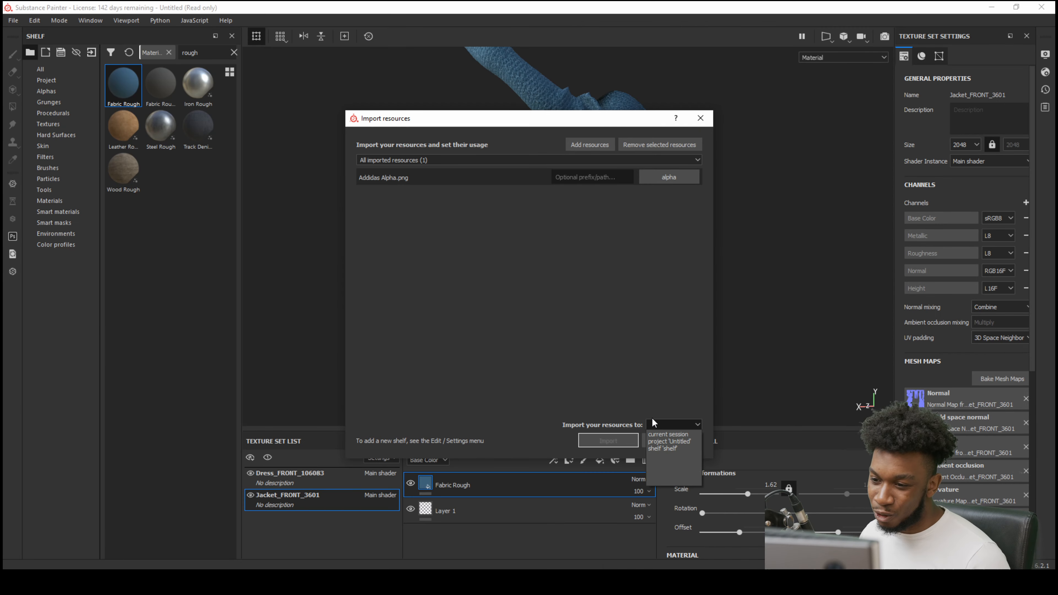
pyautogui.click(674, 449)
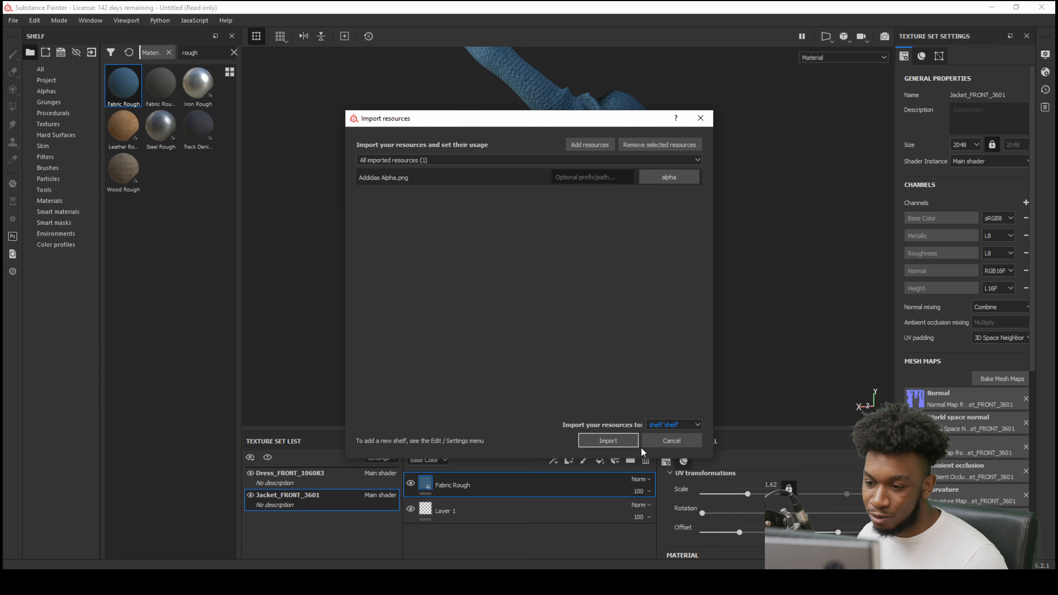
pyautogui.click(614, 440)
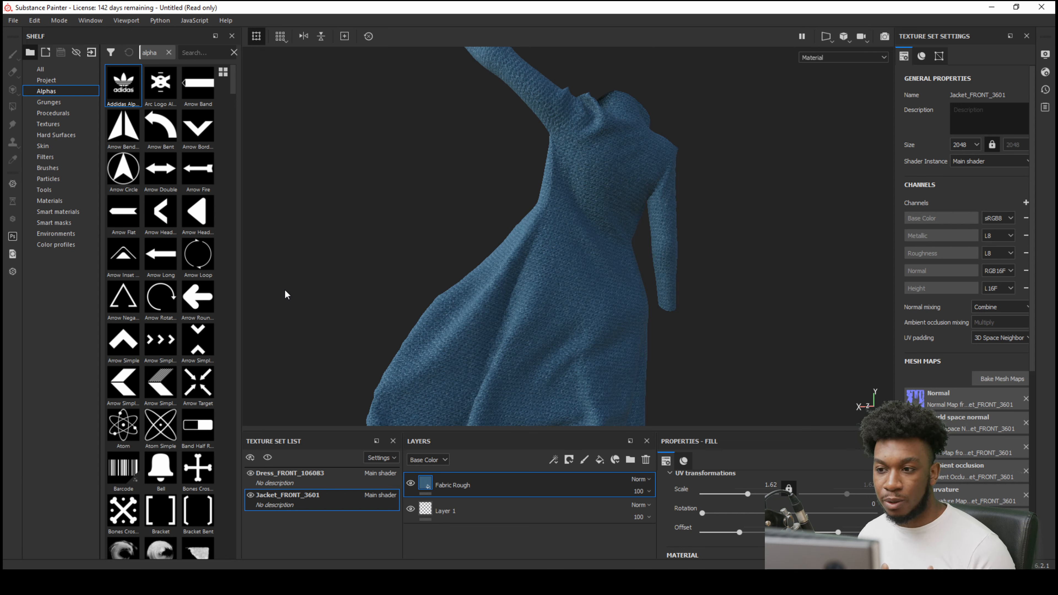
# Step: Add a new paint layer above the Fabric Rough layer on the jacket
pyautogui.scroll(5, 600, 148)
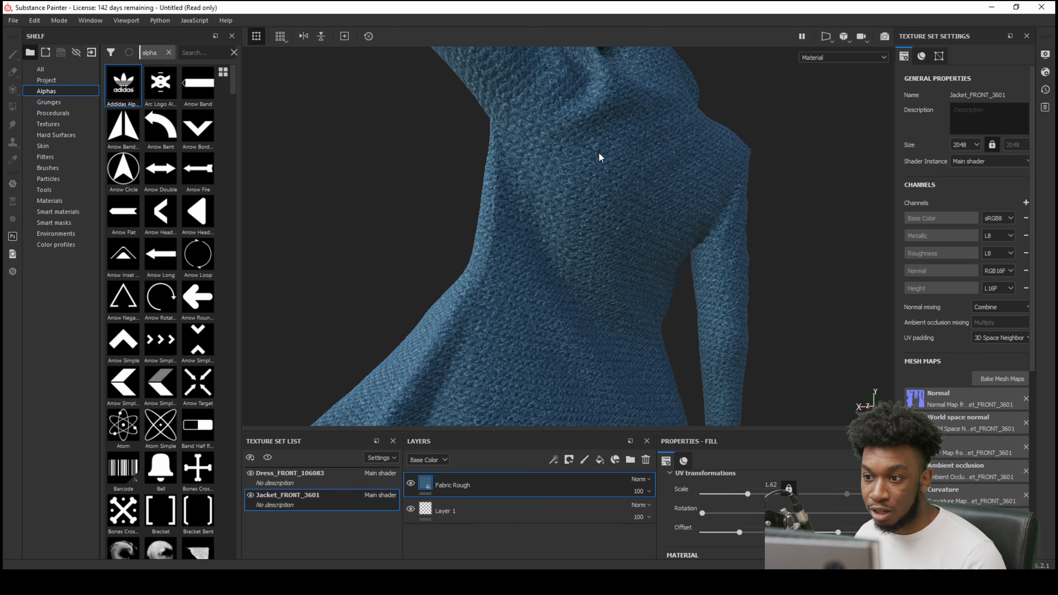
pyautogui.scroll(-4, 599, 163)
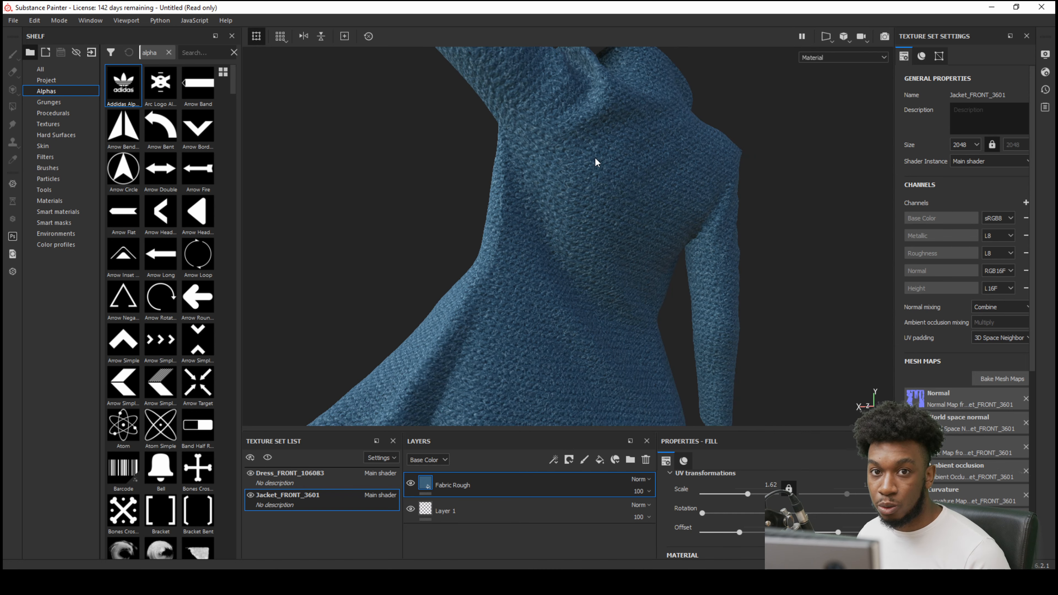
pyautogui.scroll(-1, 596, 167)
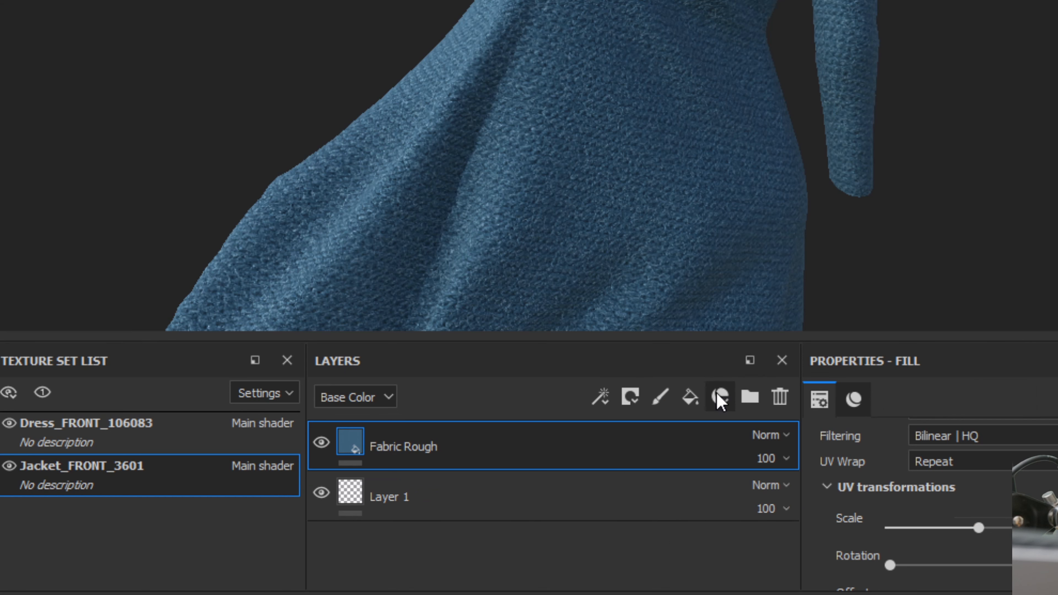
pyautogui.click(659, 400)
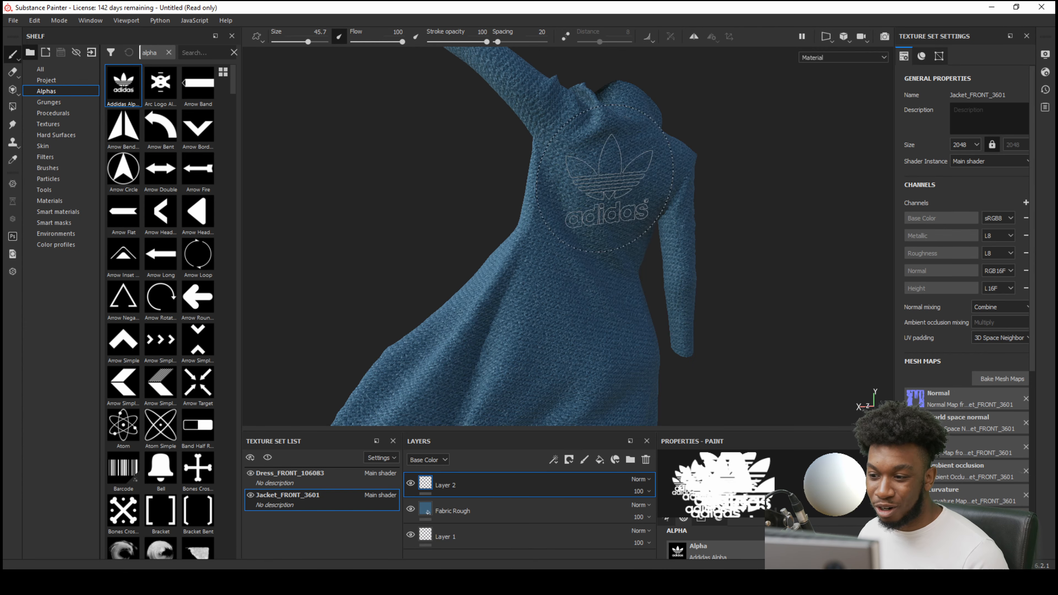
# Step: Try a brush angle of 341 for the adidas alpha, stepping back and forward through the paint history
pyautogui.scroll(-3, 726, 542)
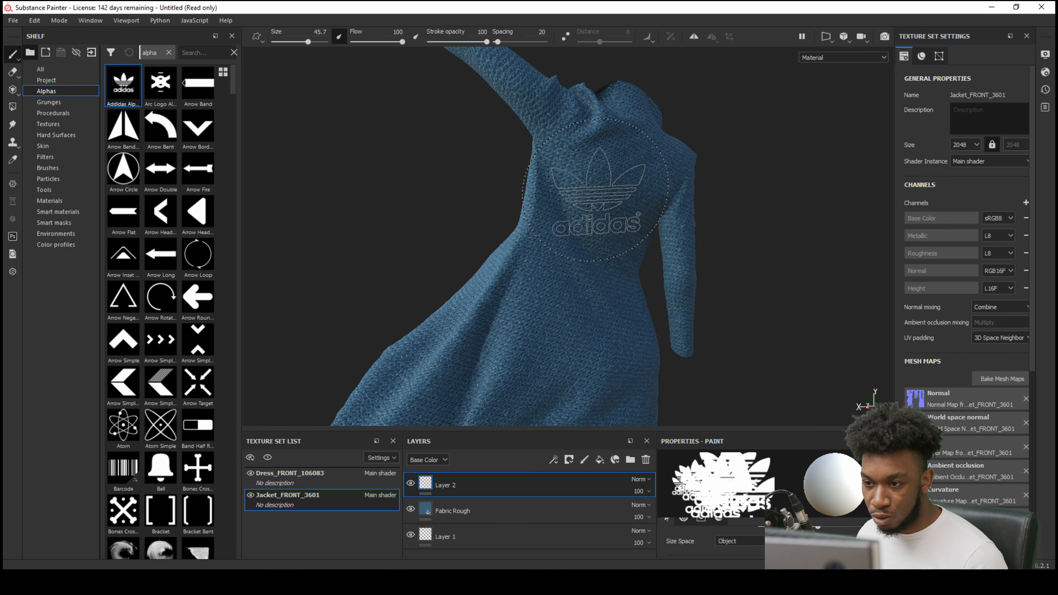
pyautogui.press('ctrl')
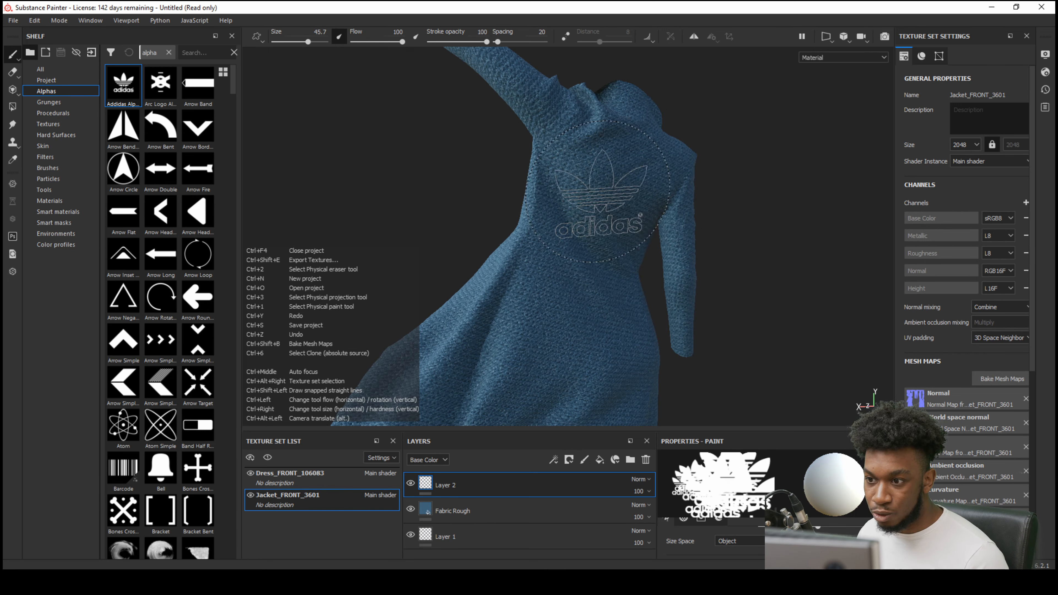
pyautogui.rightClick(606, 180)
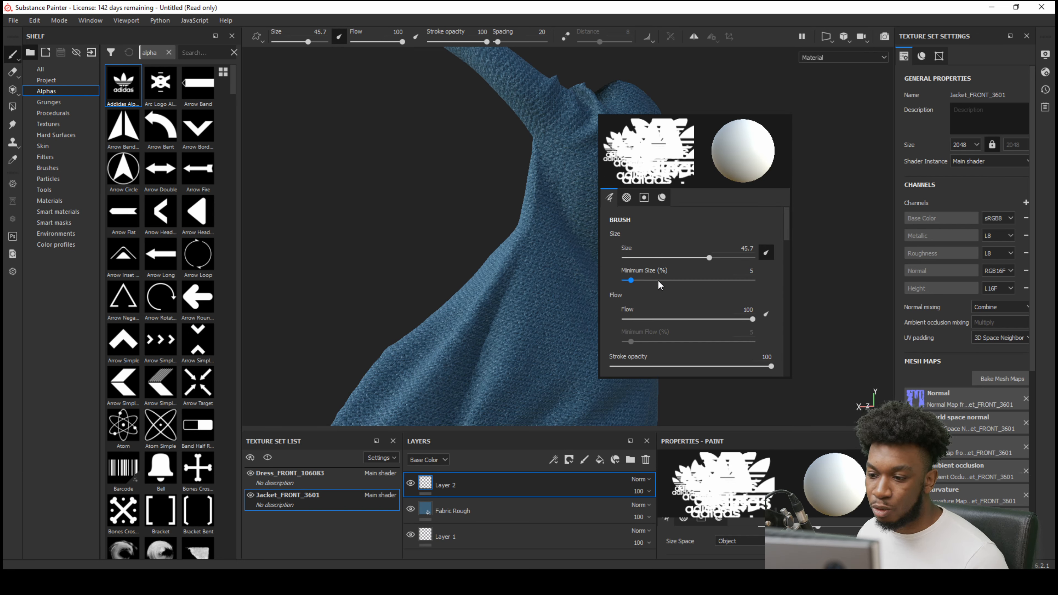
pyautogui.scroll(-3, 674, 317)
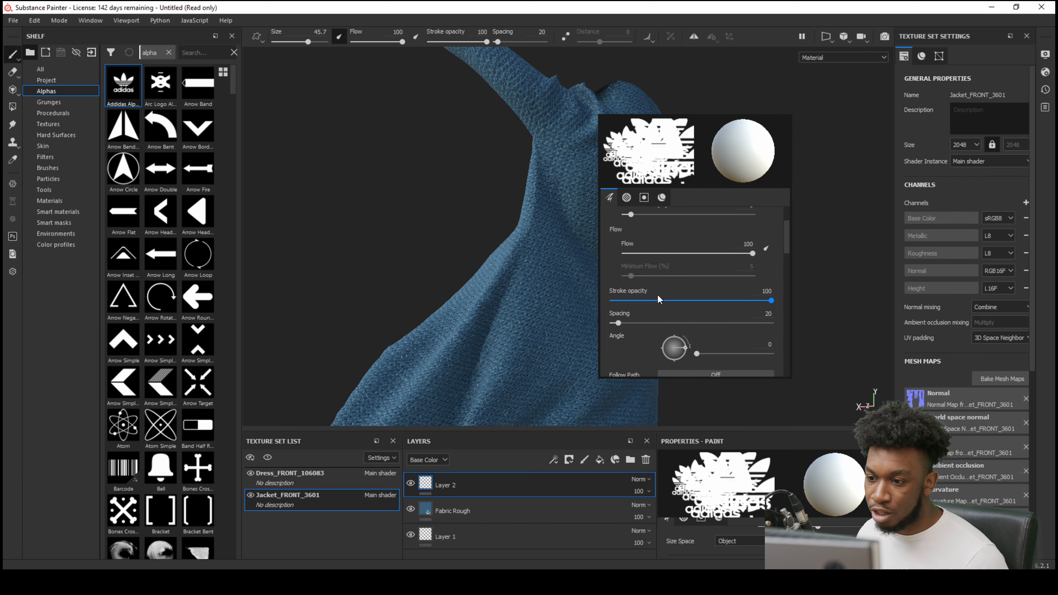
pyautogui.moveTo(682, 319); pyautogui.dragTo(683, 321)
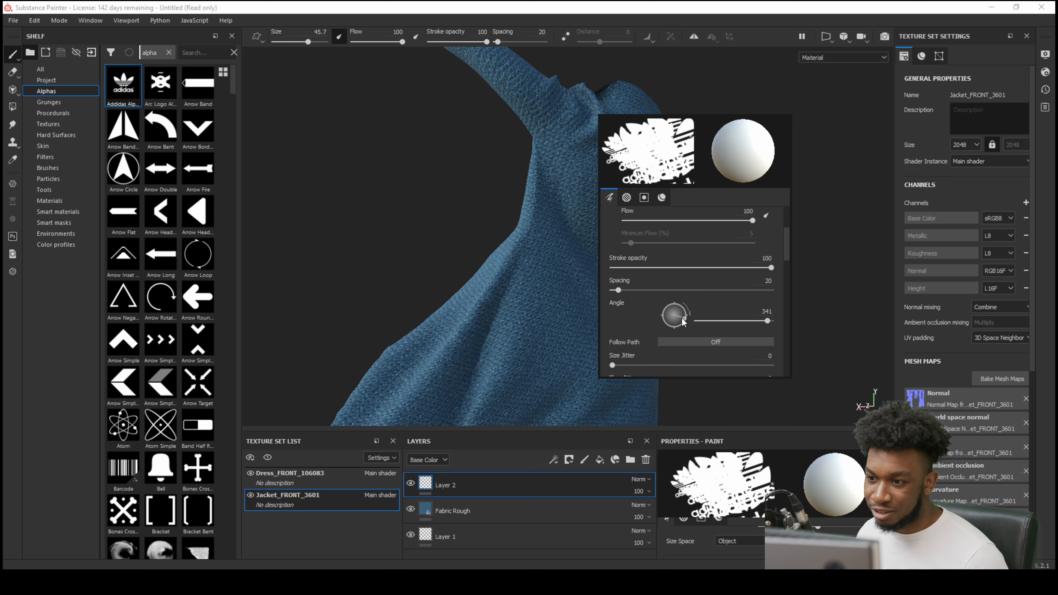
pyautogui.hotkey('ctrl', 'z')
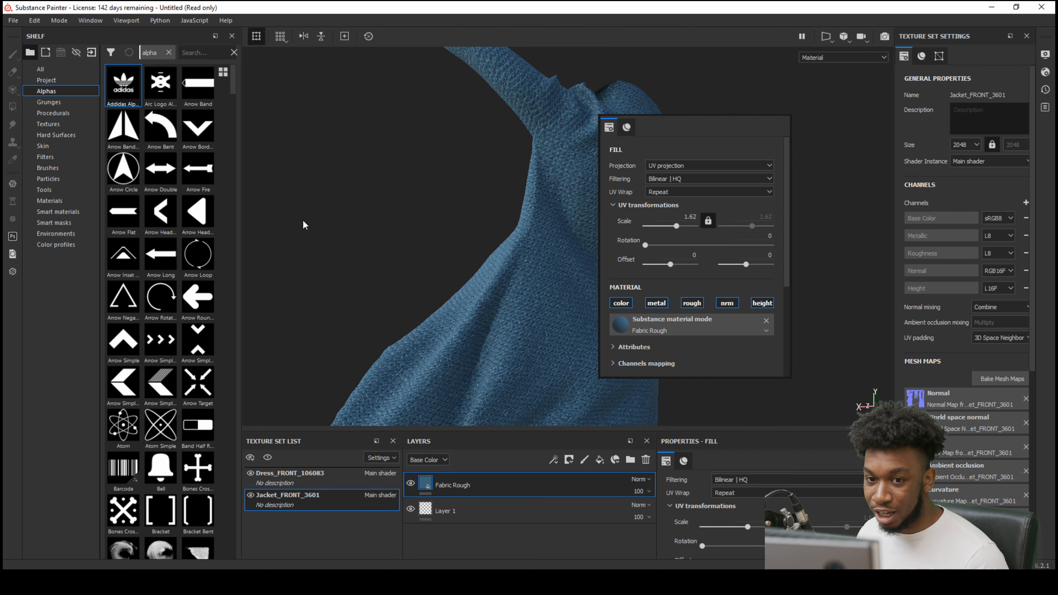
pyautogui.hotkey('ctrl', 'y')
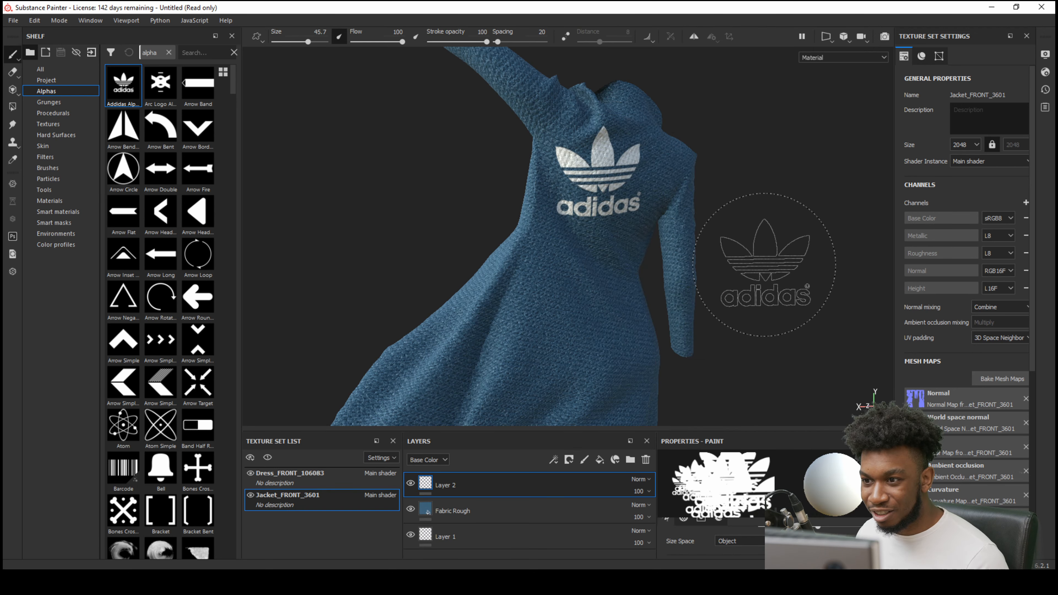
# Step: Replace the upright adidas stamp on the jacket's torso with a rotated one painted at brush size 54.17
pyautogui.moveTo(767, 249)
pyautogui.keyDown('alt'); pyautogui.mouseDown()
pyautogui.moveTo(771, 290)
pyautogui.moveTo(725, 278)
pyautogui.moveTo(666, 233)
pyautogui.mouseUp(); pyautogui.keyUp('alt')
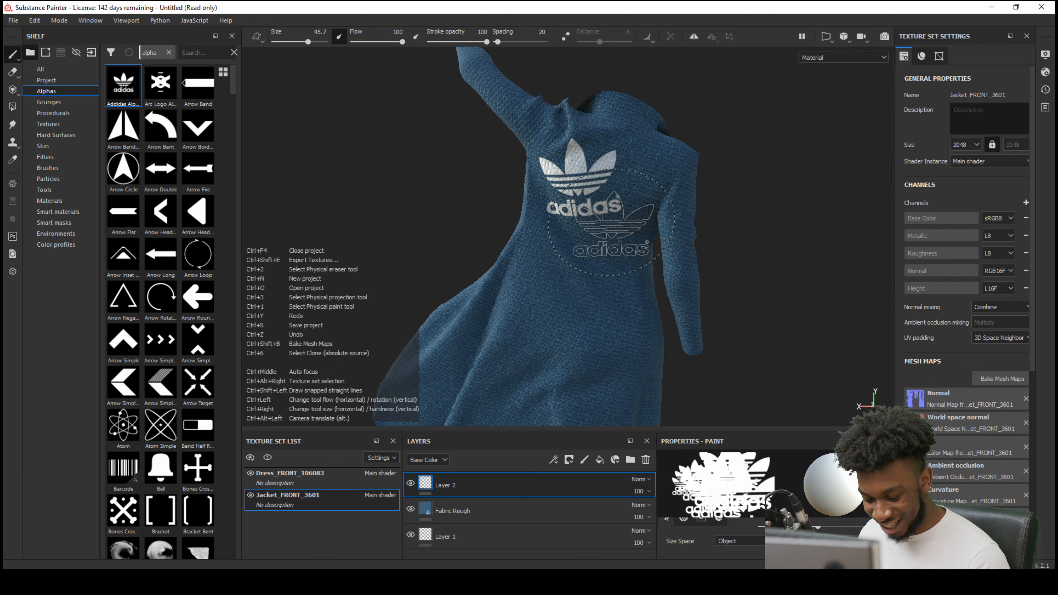
pyautogui.hotkey('ctrl', 'z')
pyautogui.keyDown('ctrl'); pyautogui.moveTo(596, 195); pyautogui.dragTo(612, 194, button='right'); pyautogui.keyUp('ctrl')
pyautogui.keyDown('ctrl'); pyautogui.moveTo(596, 194); pyautogui.dragTo(596, 216); pyautogui.keyUp('ctrl')
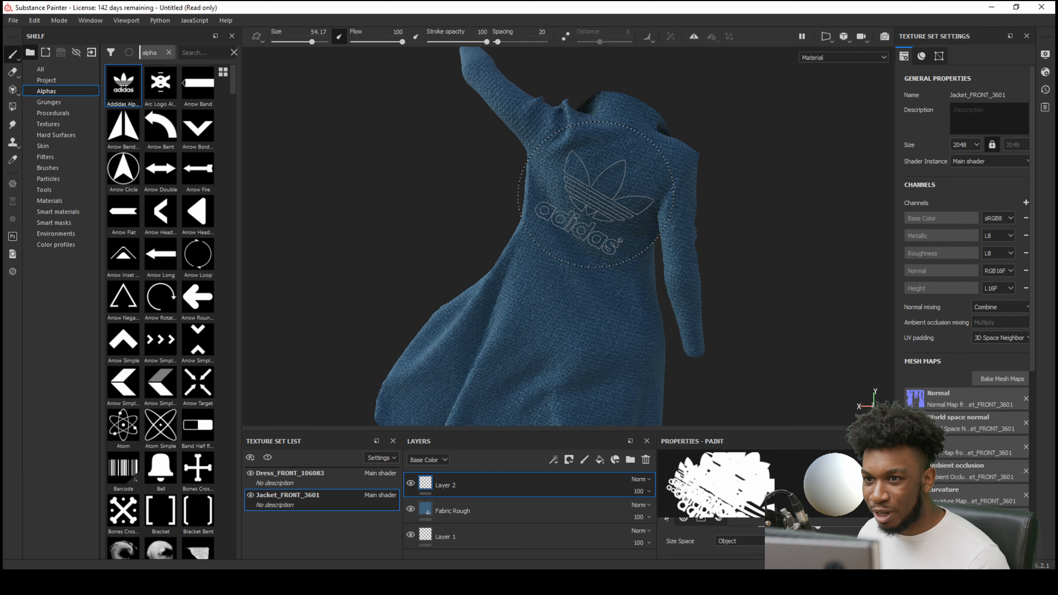
pyautogui.click(596, 195)
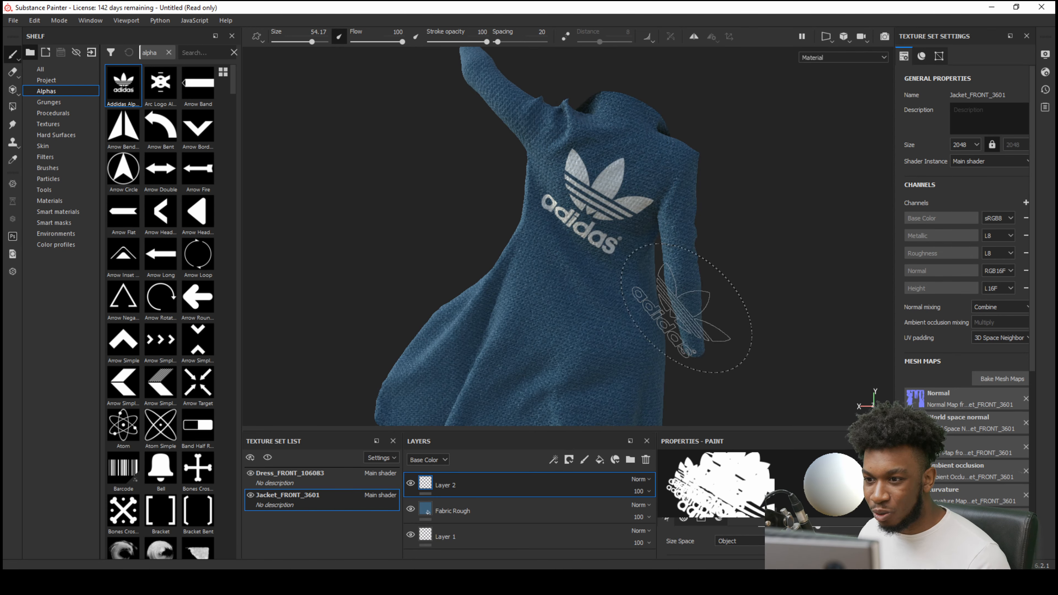
# Step: Set the brush size to 14.15 and the brush's base colour to red for painting on the jacket
pyautogui.moveTo(559, 307)
pyautogui.keyDown('alt'); pyautogui.mouseDown()
pyautogui.moveTo(1050, 328)
pyautogui.moveTo(981, 347)
pyautogui.mouseUp(); pyautogui.keyUp('alt')
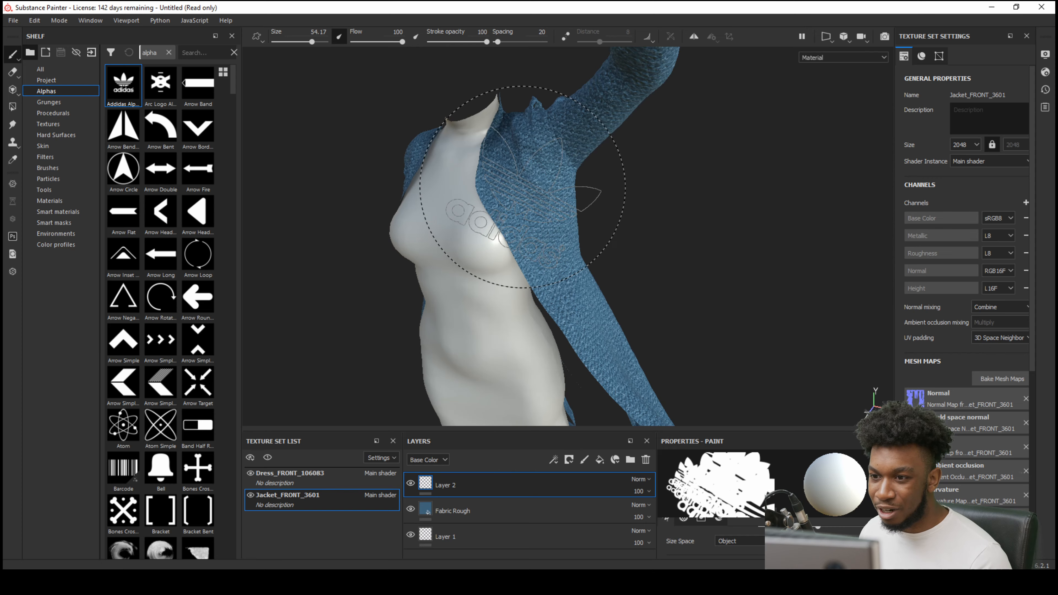
pyautogui.keyDown('ctrl'); pyautogui.moveTo(516, 171); pyautogui.dragTo(448, 171, button='right'); pyautogui.keyUp('ctrl')
pyautogui.keyDown('alt'); pyautogui.moveTo(515, 171); pyautogui.dragTo(160, 171); pyautogui.keyUp('alt')
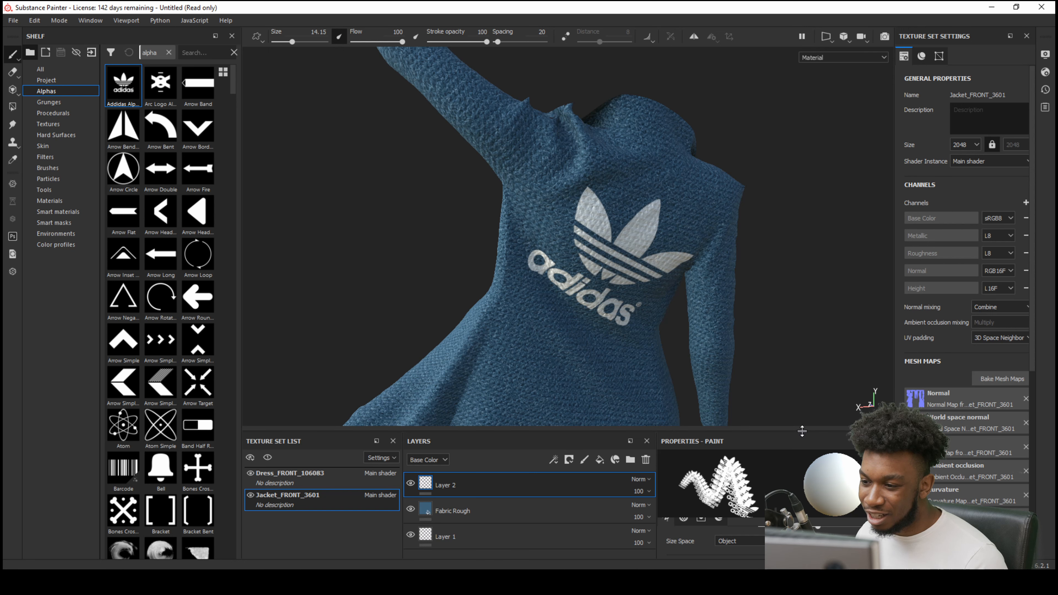
pyautogui.moveTo(802, 431); pyautogui.dragTo(801, 330)
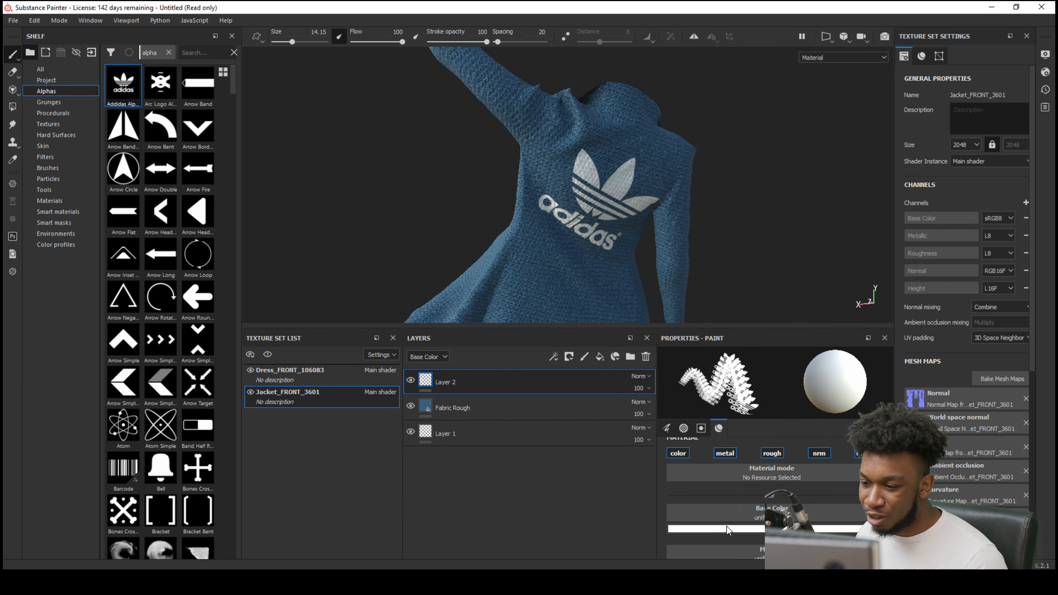
pyautogui.click(727, 530)
pyautogui.click(810, 412)
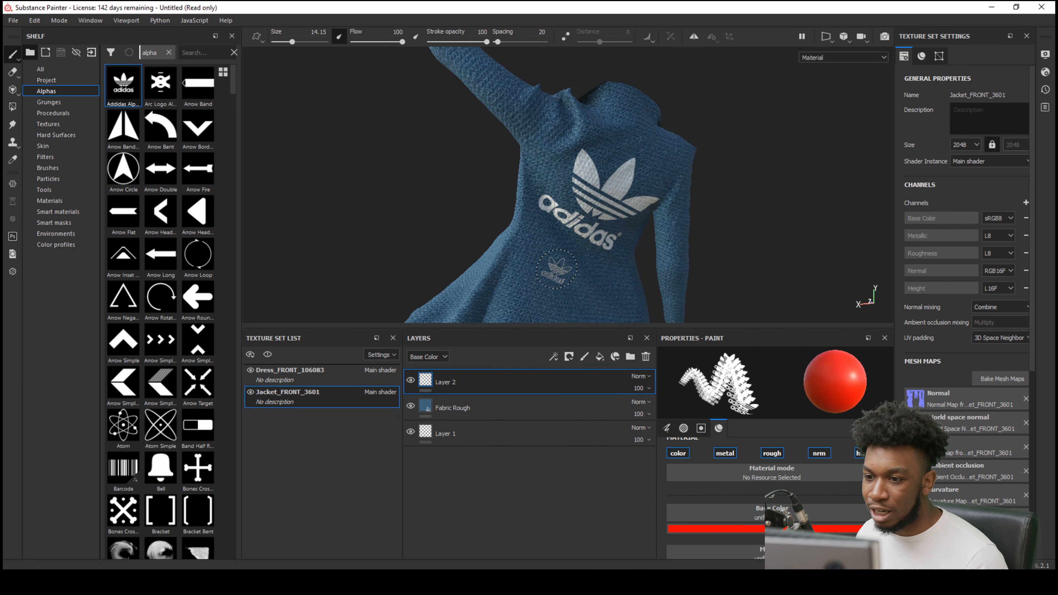
pyautogui.click(566, 274)
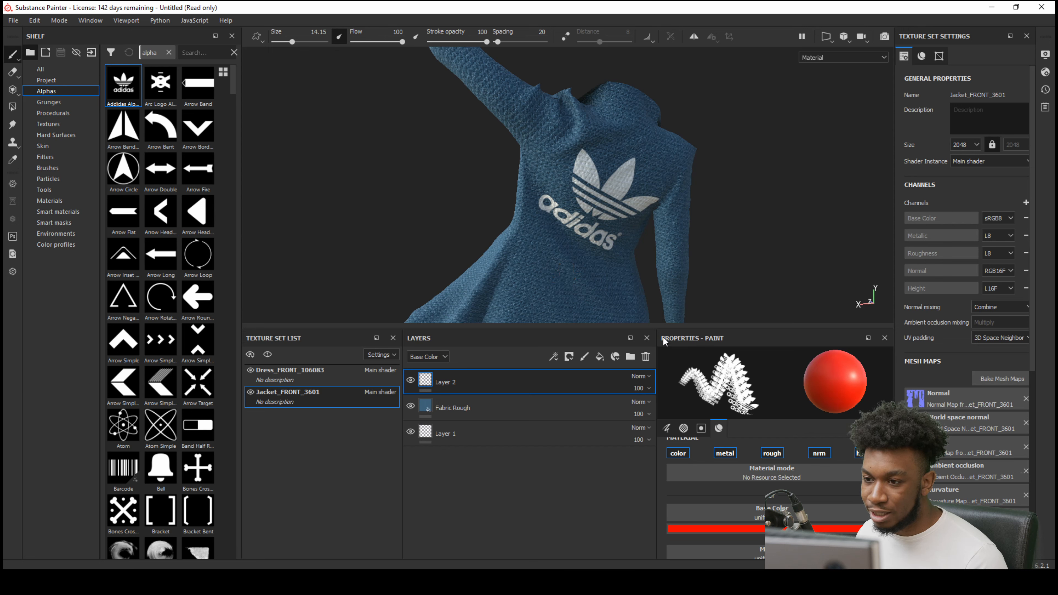
# Step: Try stamping two red adidas logos on the jacket at brush size 54.17 with raised metallic and roughness 0, and undo both
pyautogui.scroll(-2, 745, 450)
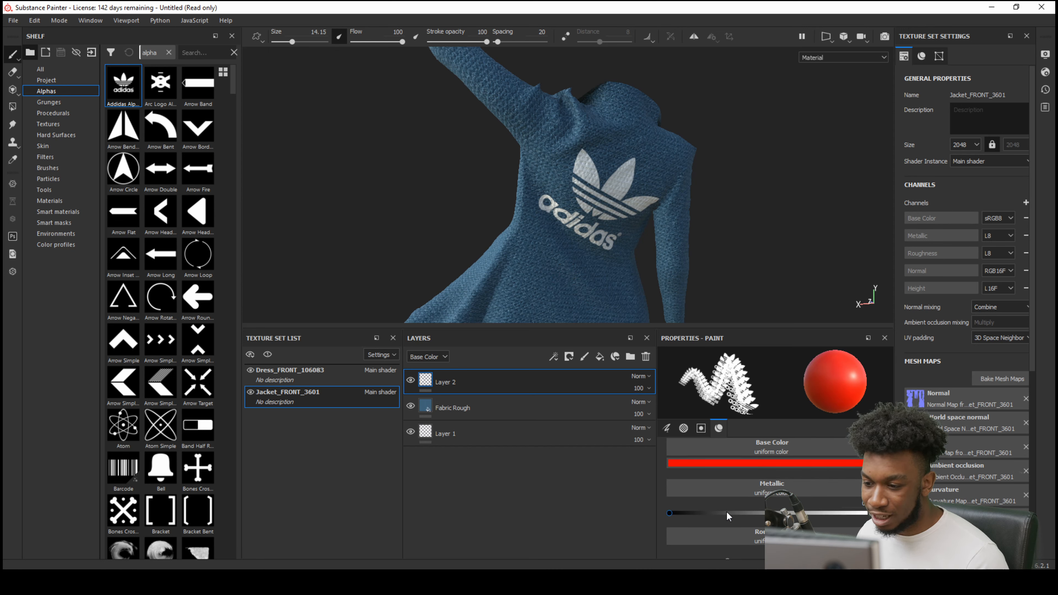
pyautogui.scroll(-2, 708, 512)
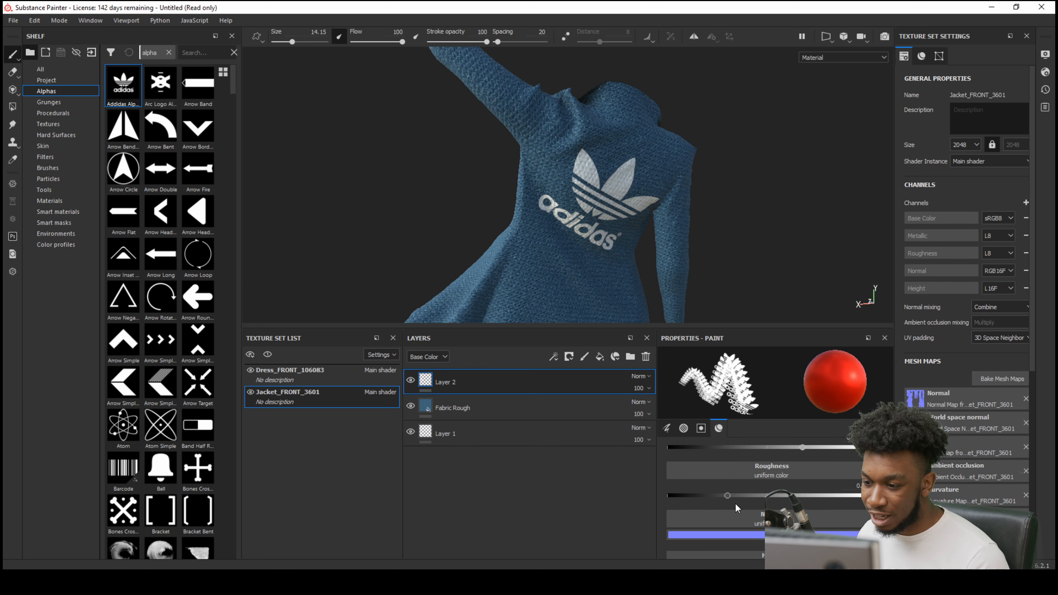
pyautogui.moveTo(727, 496); pyautogui.dragTo(669, 495)
pyautogui.keyDown('ctrl'); pyautogui.moveTo(565, 261); pyautogui.dragTo(604, 262, button='right'); pyautogui.keyUp('ctrl')
pyautogui.click(565, 262)
pyautogui.click(588, 166)
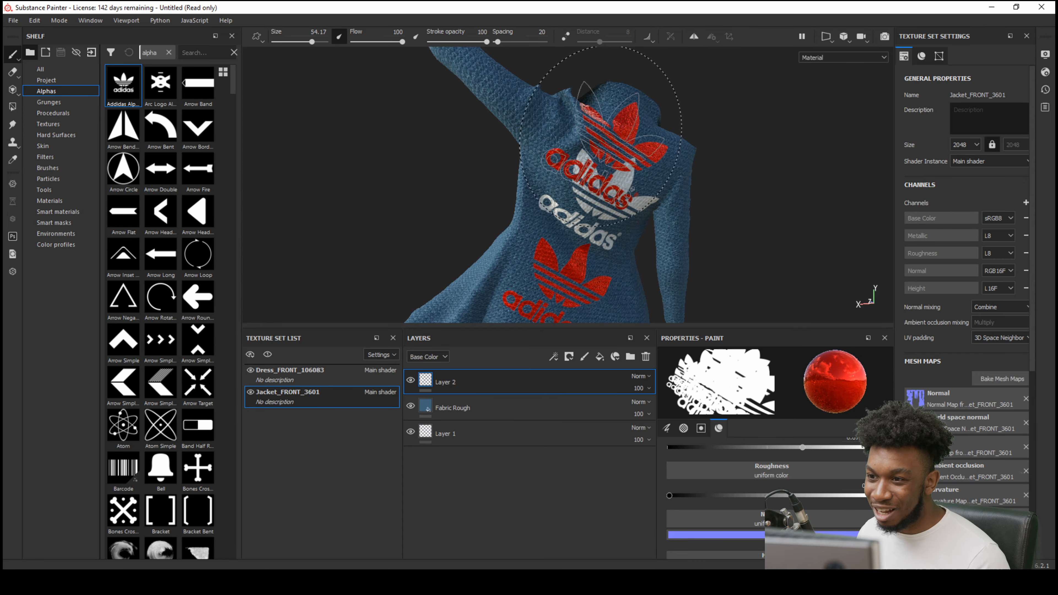
pyautogui.moveTo(588, 167)
pyautogui.keyDown('alt'); pyautogui.mouseDown()
pyautogui.moveTo(625, 246)
pyautogui.moveTo(692, 216)
pyautogui.mouseUp(); pyautogui.keyUp('alt')
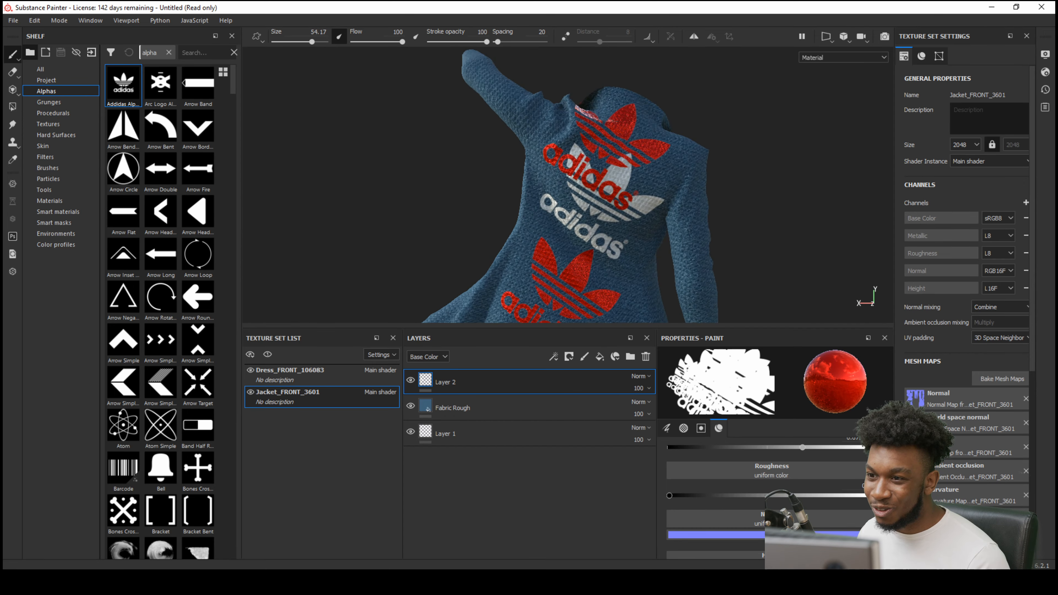
pyautogui.hotkey('ctrl', 'z')
pyautogui.hotkey('ctrl', 'z')
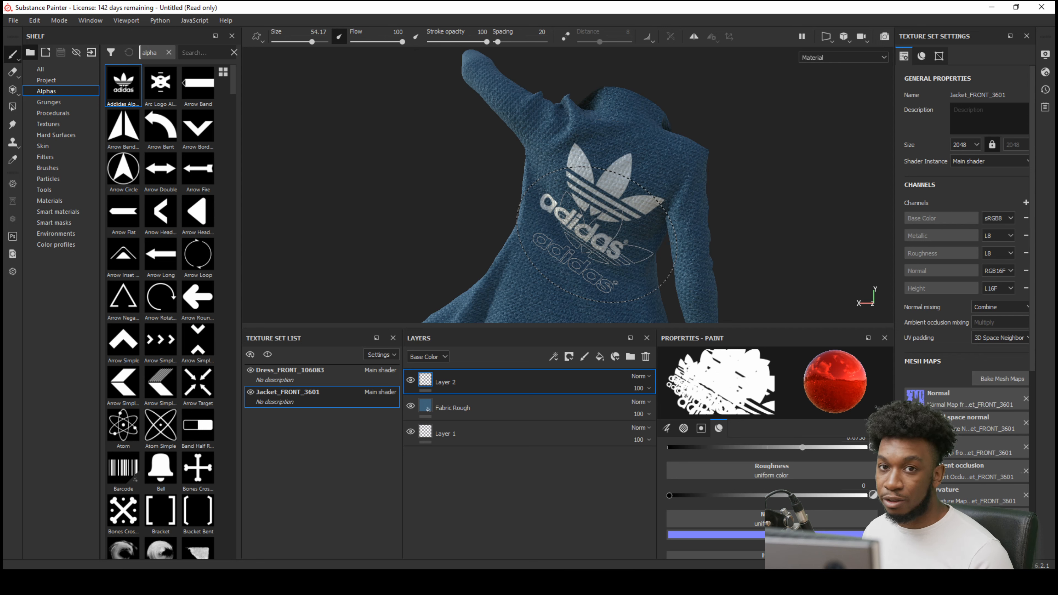
# Step: Delete the painted logo layer Layer 2 and apply the Gold Pure material as a fill layer above Fabric Rough
pyautogui.press('Delete')
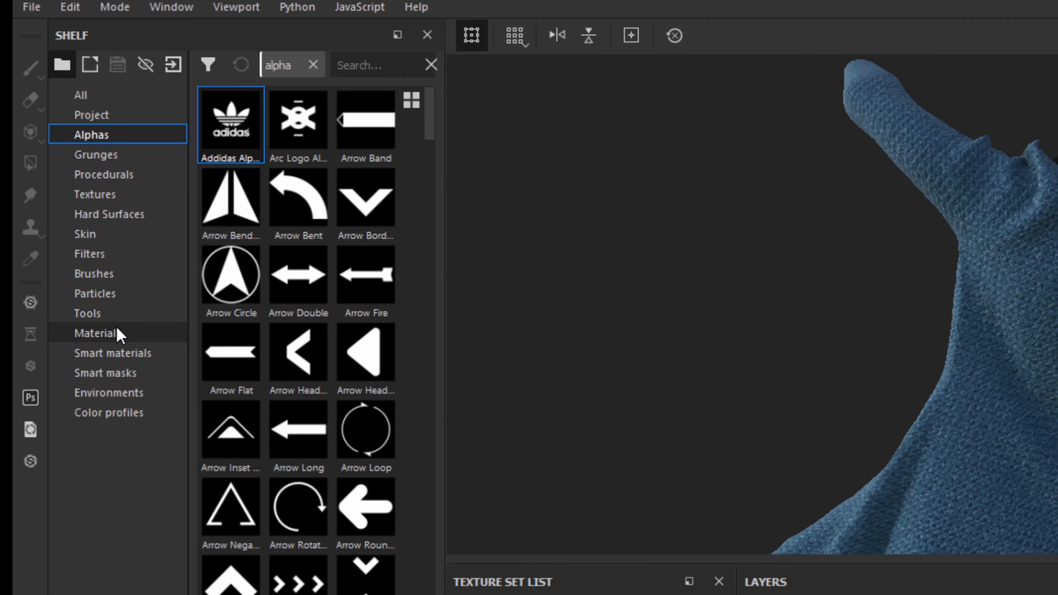
pyautogui.click(58, 201)
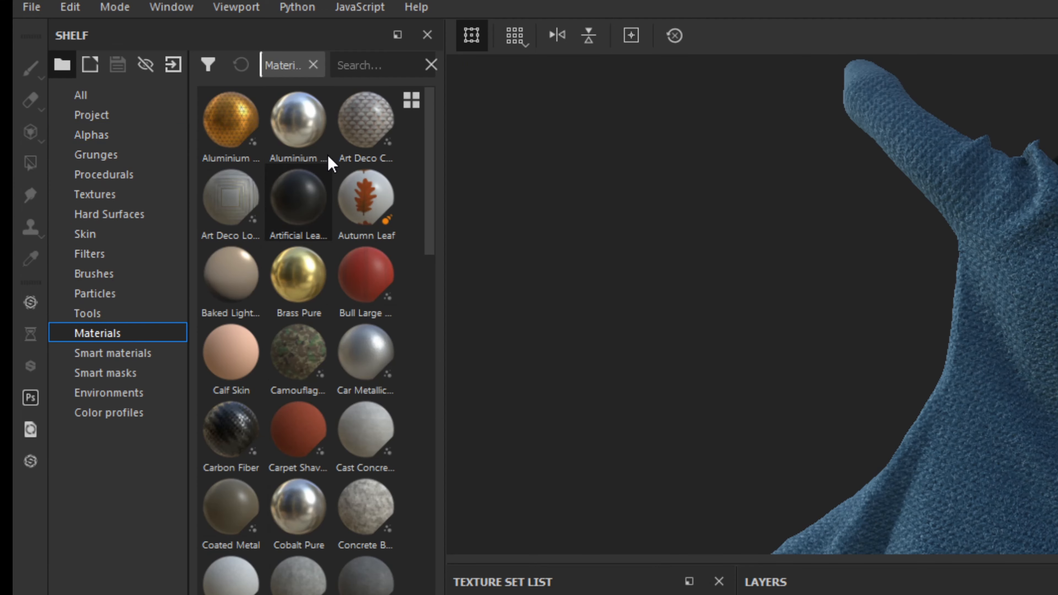
pyautogui.click(362, 66)
pyautogui.write('gold')
pyautogui.moveTo(298, 123); pyautogui.dragTo(562, 374)
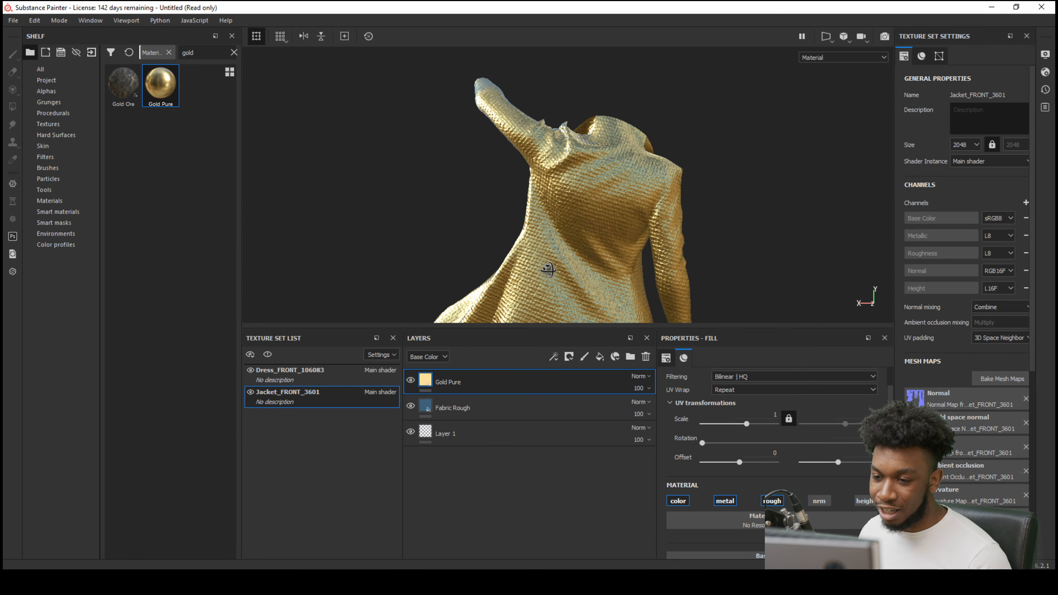
# Step: Add a black mask to the Gold Pure layer
pyautogui.keyDown('alt'); pyautogui.moveTo(549, 269); pyautogui.dragTo(571, 252); pyautogui.keyUp('alt')
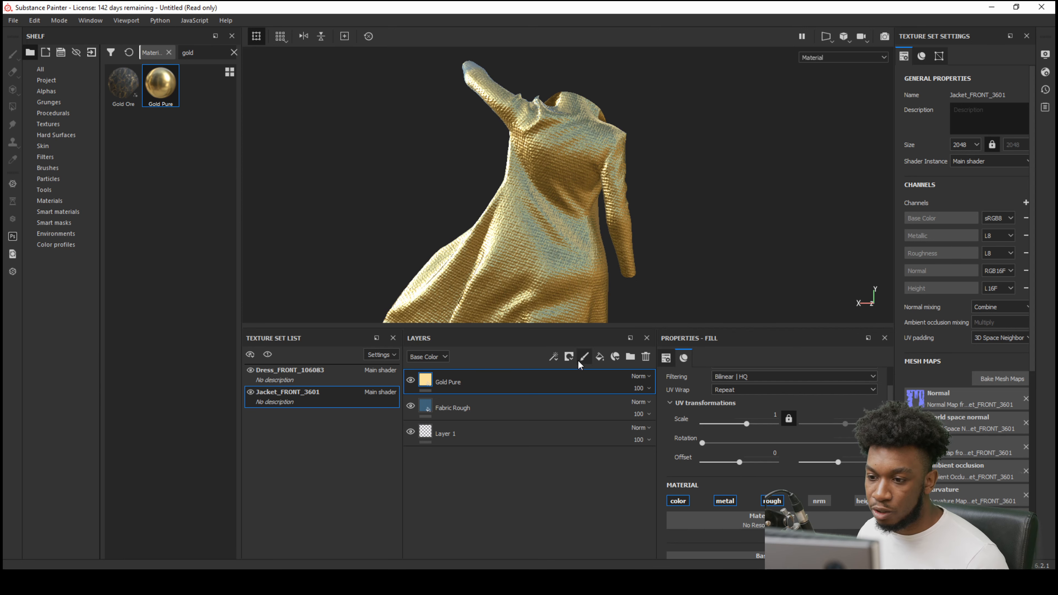
pyautogui.click(569, 356)
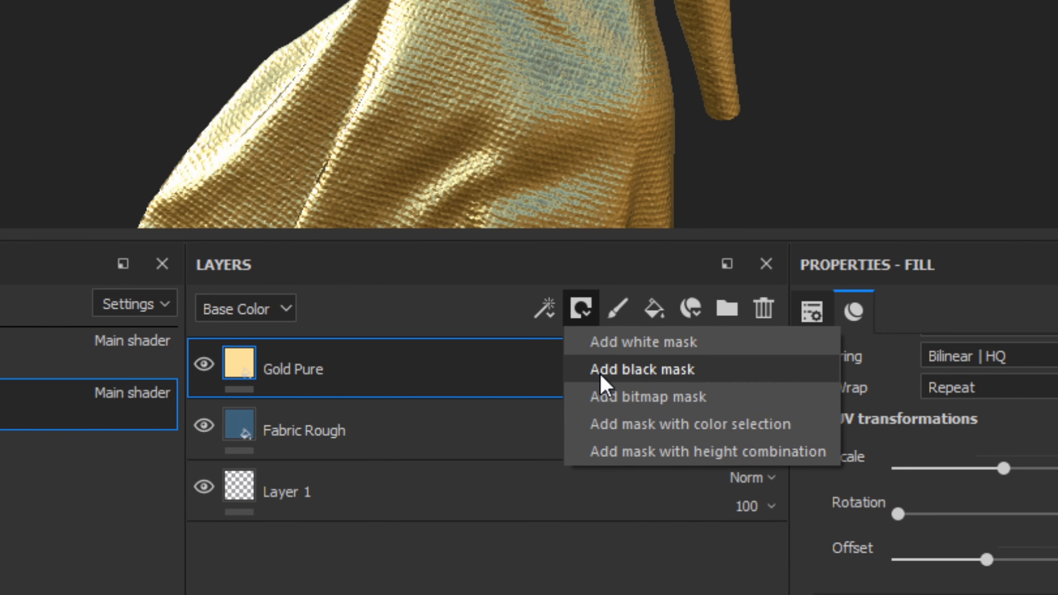
pyautogui.click(609, 371)
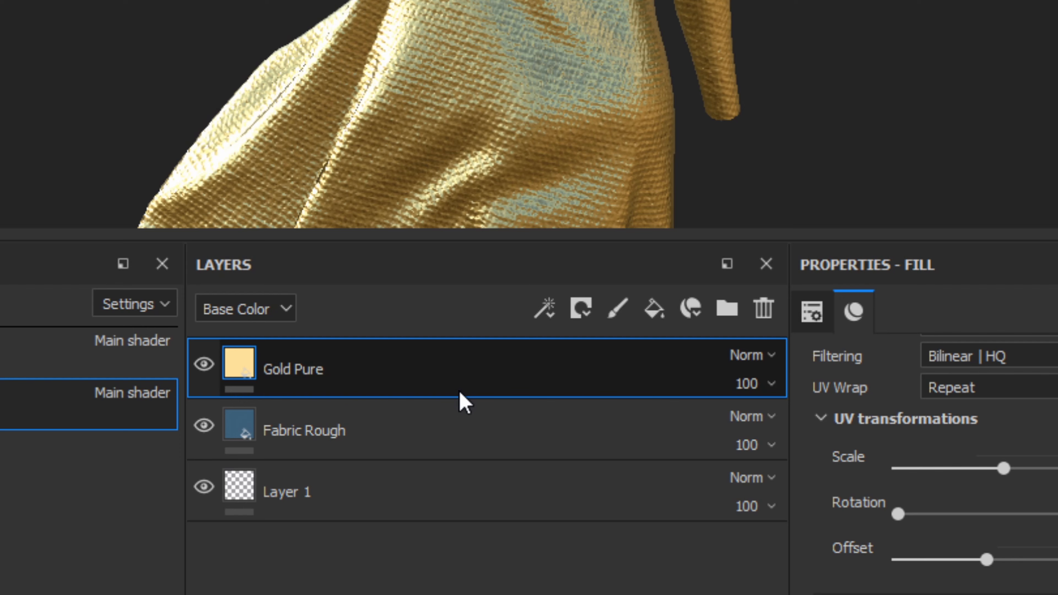
pyautogui.rightClick(488, 377)
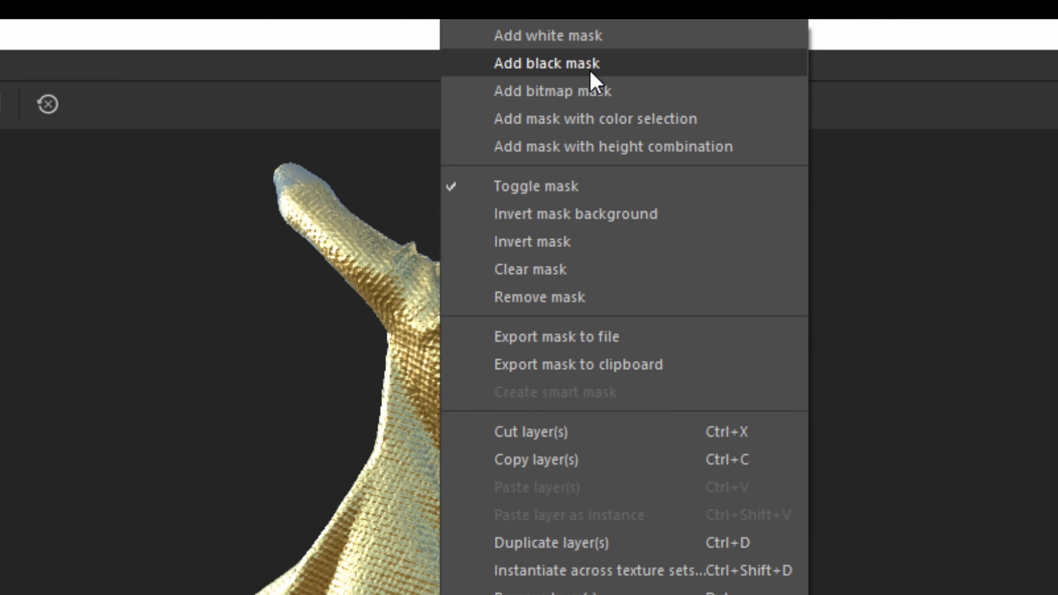
pyautogui.click(554, 63)
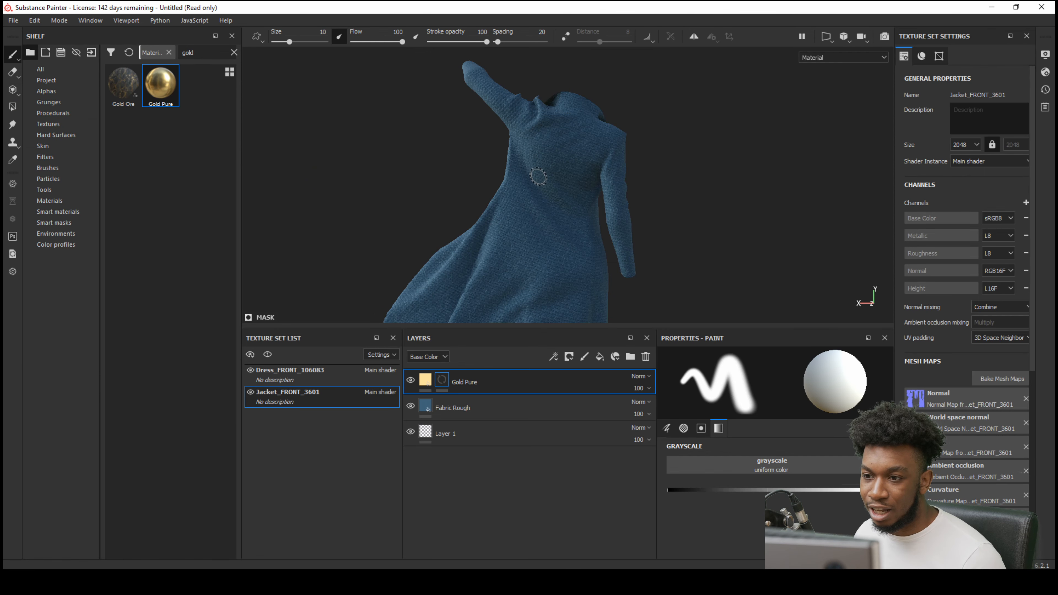
# Step: Try painting the Gold Pure mask freehand across the jacket's back at brush size 10, and undo the strokes
pyautogui.moveTo(538, 176)
pyautogui.mouseDown()
pyautogui.moveTo(554, 281)
pyautogui.moveTo(577, 145)
pyautogui.mouseUp()
pyautogui.moveTo(578, 222); pyautogui.dragTo(477, 294)
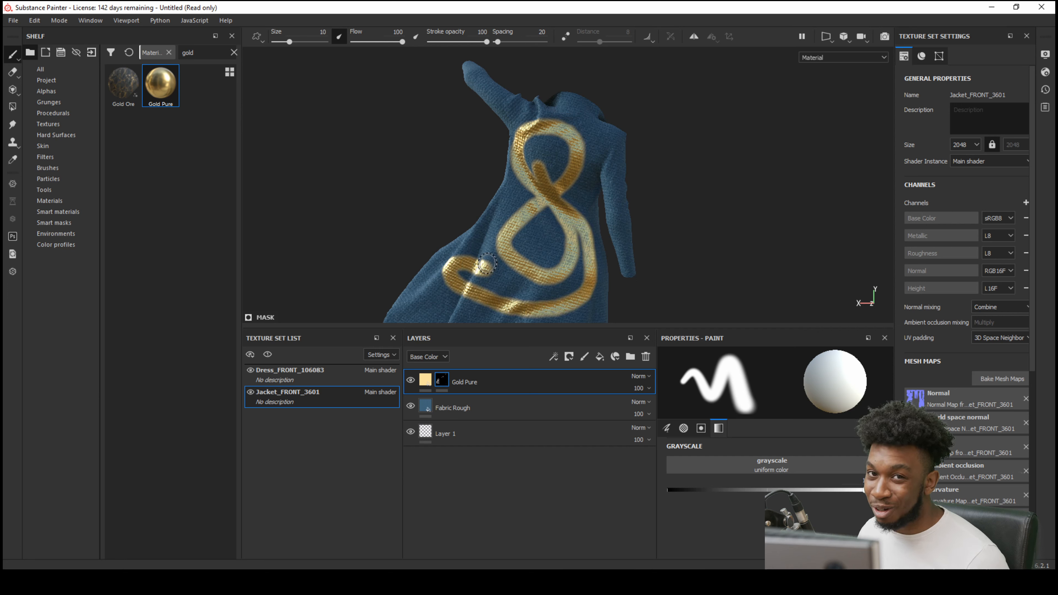
pyautogui.hotkey('ctrl', 'z')
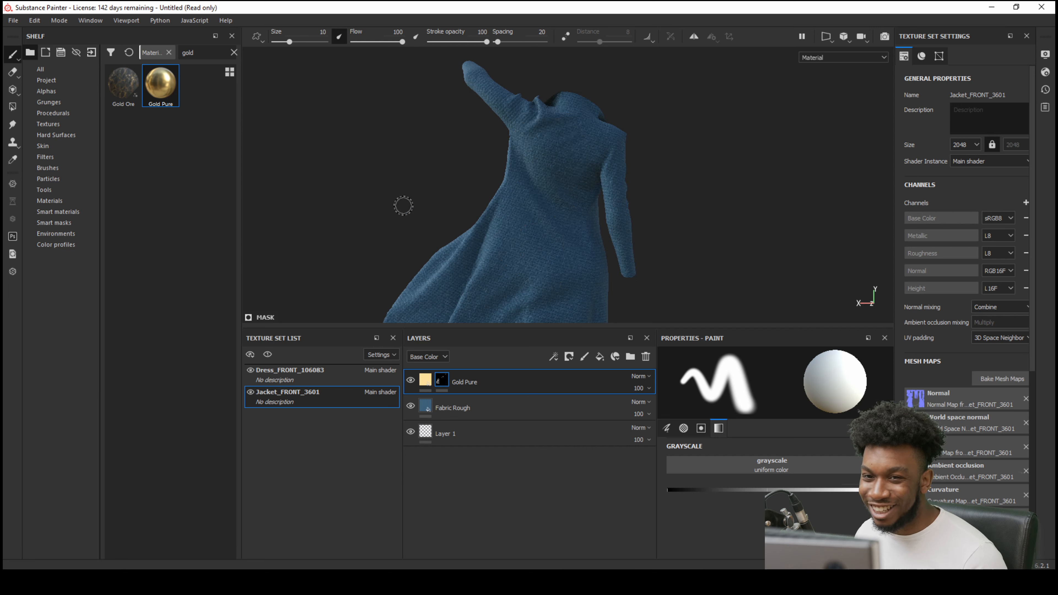
# Step: Stamp the adidas alpha into the Gold Pure mask on the jacket's back at brush size 73.27
pyautogui.click(53, 92)
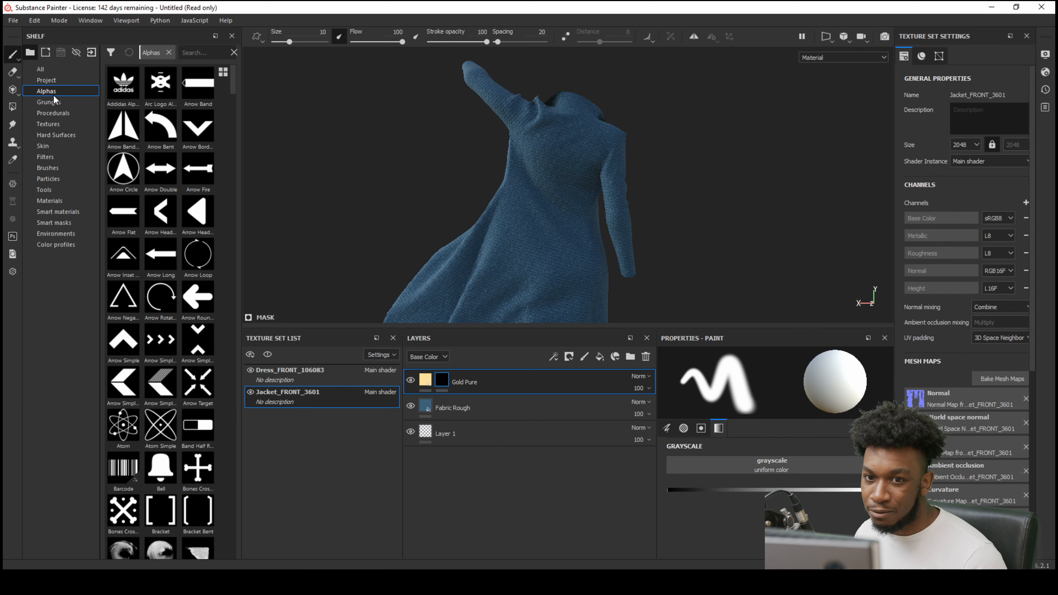
pyautogui.click(125, 85)
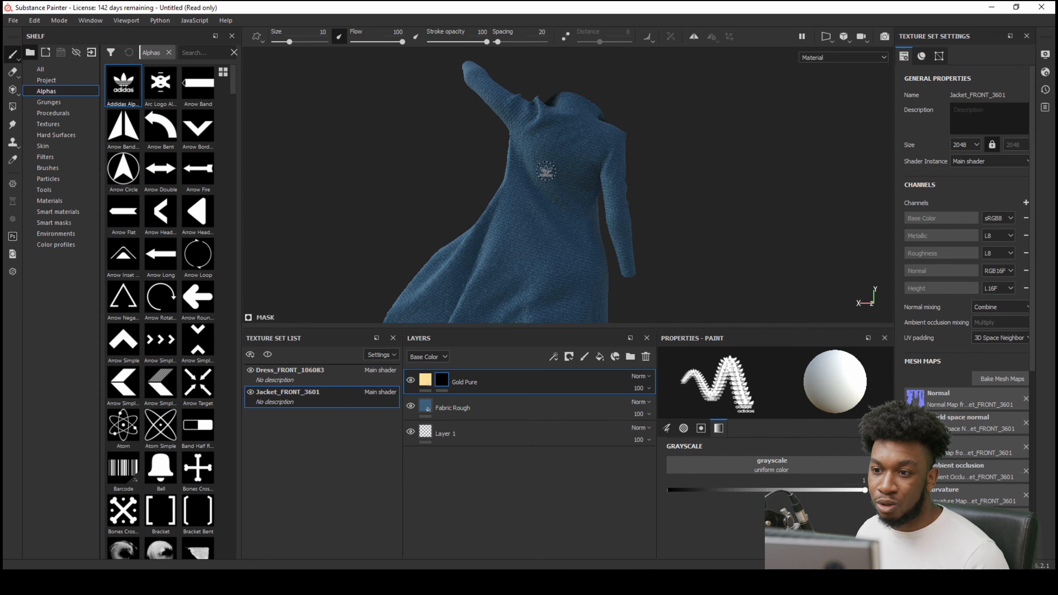
pyautogui.keyDown('ctrl'); pyautogui.moveTo(553, 167); pyautogui.dragTo(614, 167, button='right'); pyautogui.keyUp('ctrl')
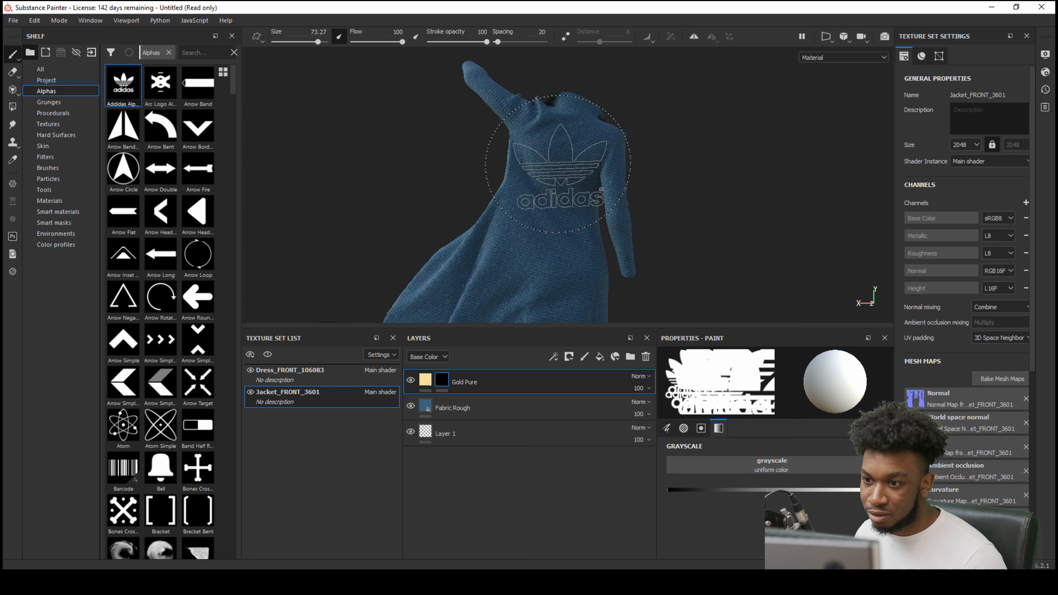
pyautogui.click(558, 163)
pyautogui.keyDown('alt'); pyautogui.moveTo(559, 164); pyautogui.dragTo(324, 230); pyautogui.keyUp('alt')
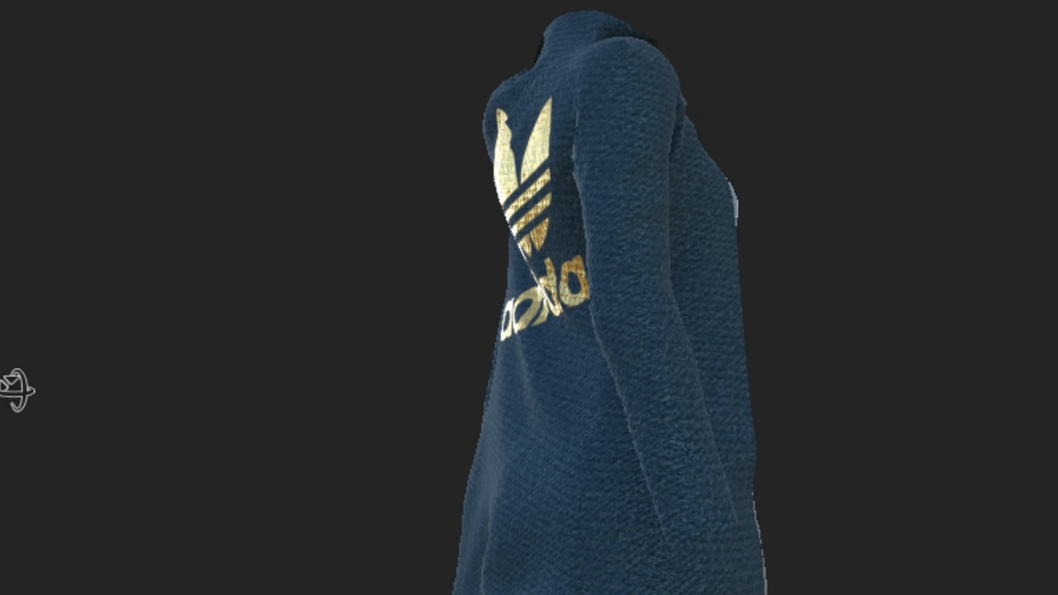
pyautogui.moveTo(17, 391)
pyautogui.keyDown('alt'); pyautogui.mouseDown()
pyautogui.moveTo(201, 520)
pyautogui.moveTo(567, 473)
pyautogui.moveTo(543, 414)
pyautogui.moveTo(515, 421)
pyautogui.mouseUp(); pyautogui.keyUp('alt')
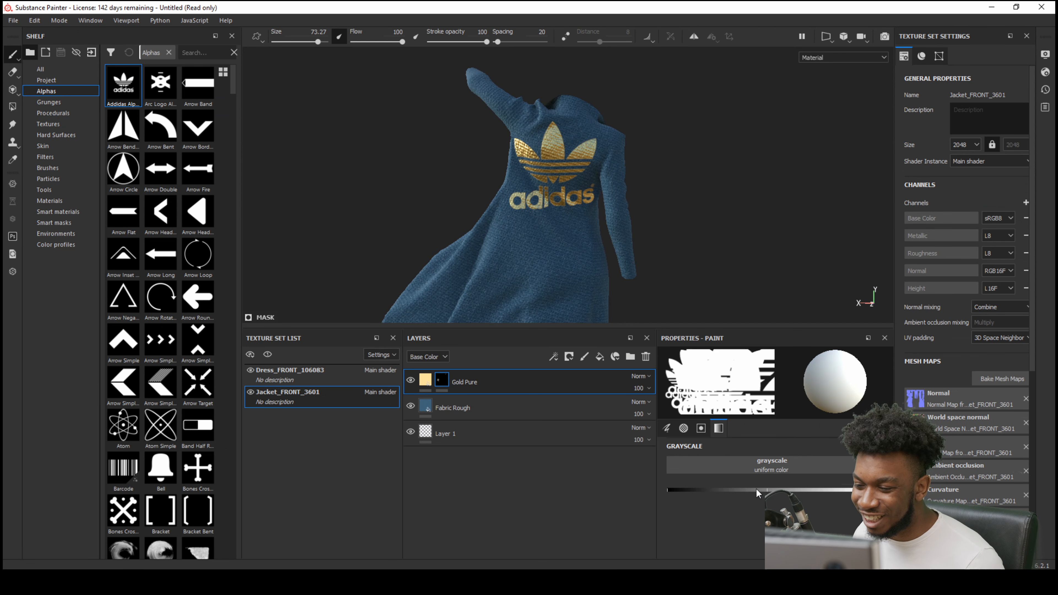
# Step: Try purple and red as the Gold Pure layer's base colour
pyautogui.scroll(8, 755, 490)
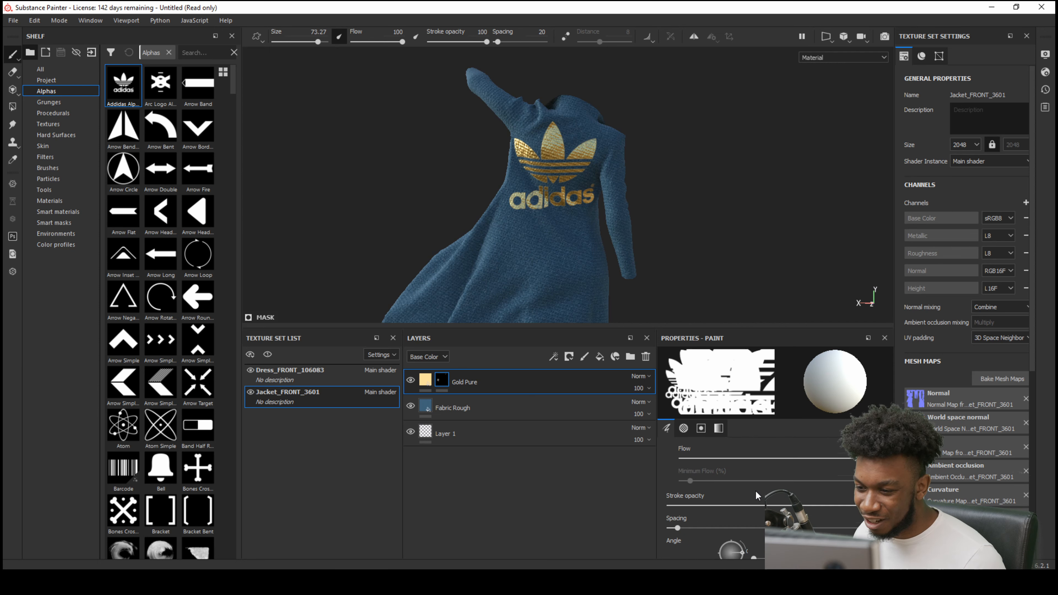
pyautogui.scroll(3, 755, 491)
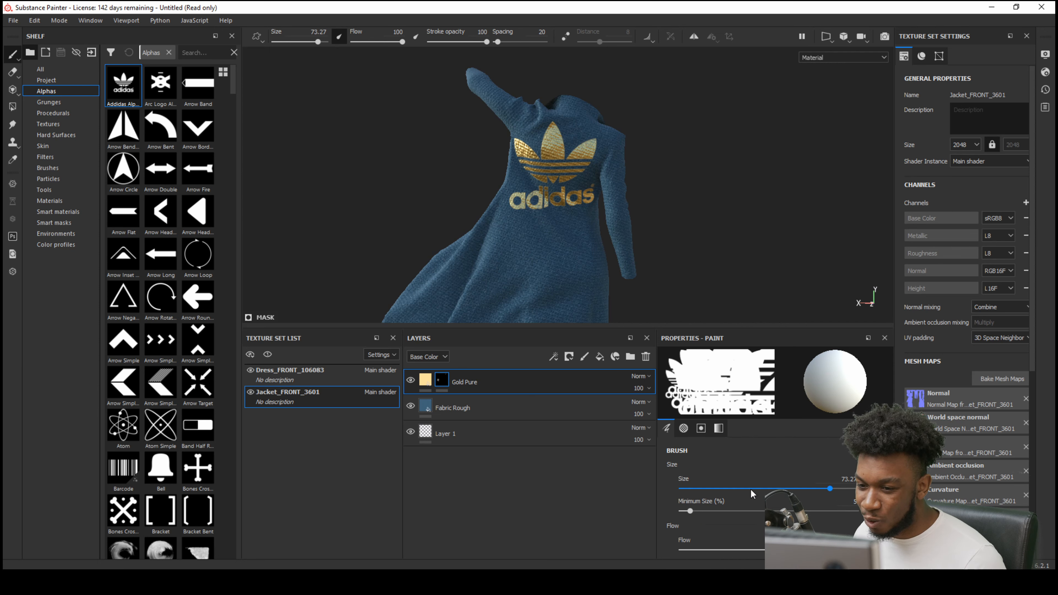
pyautogui.click(425, 382)
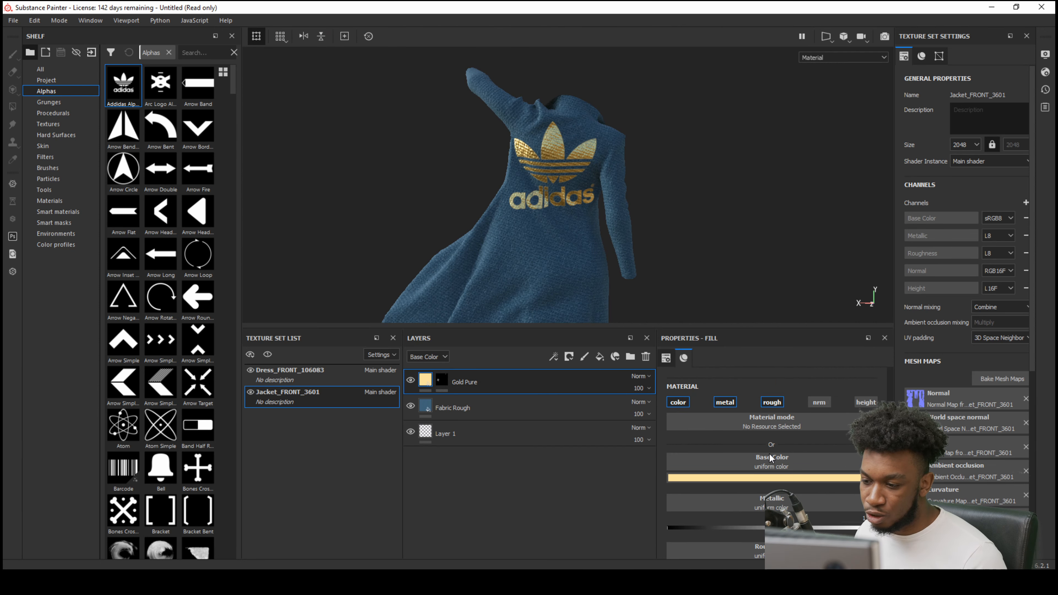
pyautogui.click(768, 478)
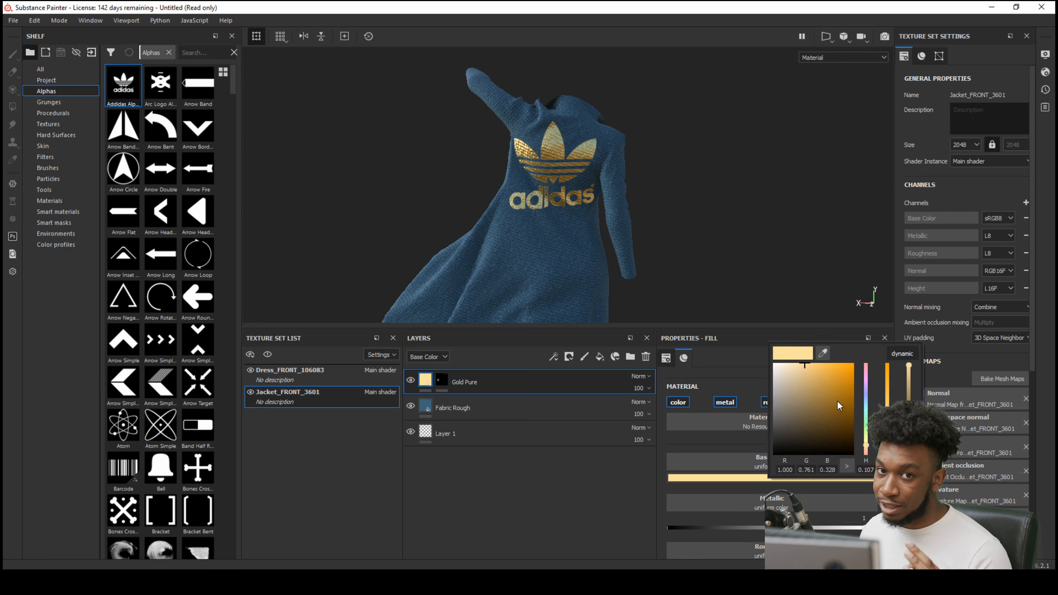
pyautogui.click(866, 388)
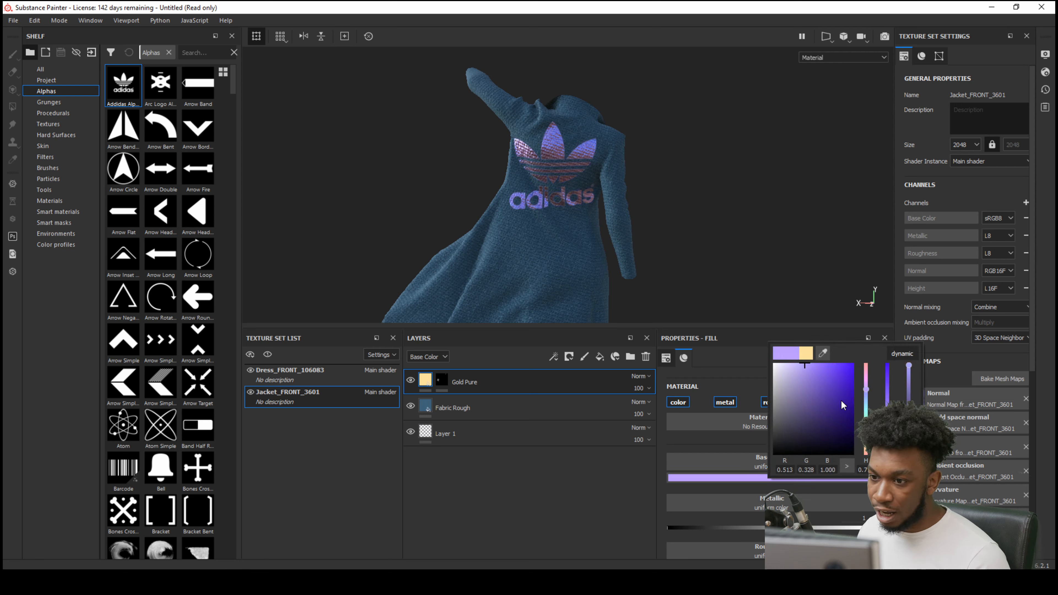
pyautogui.moveTo(840, 399)
pyautogui.mouseDown()
pyautogui.moveTo(831, 364)
pyautogui.moveTo(847, 353)
pyautogui.moveTo(785, 315)
pyautogui.moveTo(753, 314)
pyautogui.moveTo(843, 324)
pyautogui.moveTo(663, 305)
pyautogui.moveTo(846, 358)
pyautogui.moveTo(867, 378)
pyautogui.moveTo(866, 363)
pyautogui.moveTo(836, 346)
pyautogui.moveTo(834, 381)
pyautogui.mouseUp()
# Step: Set the Fabric Rough layer's colour to near white (R 0.975, G 0.983, B 0.988)
pyautogui.click(428, 406)
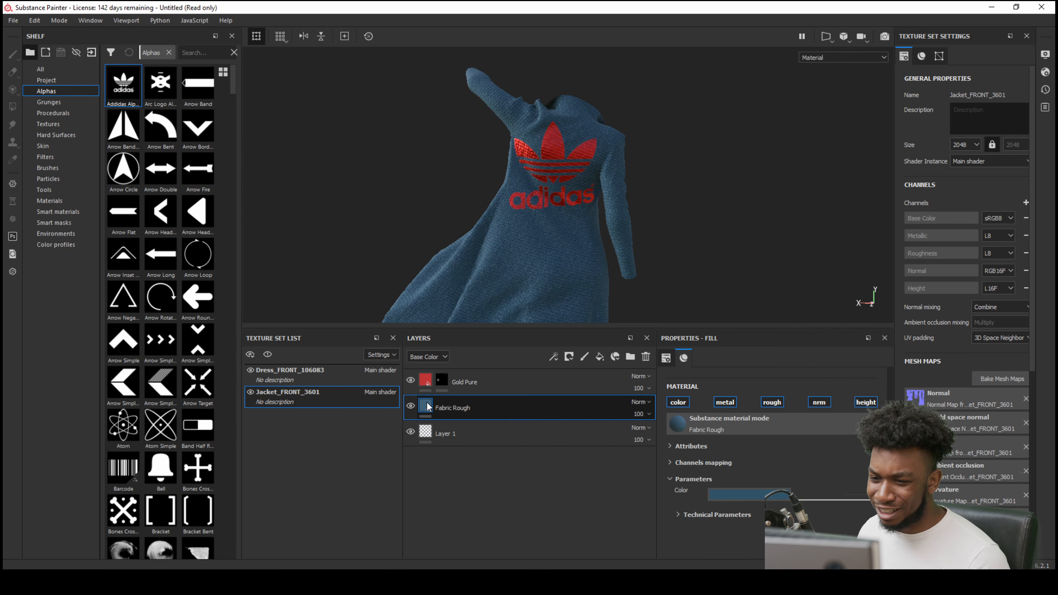
pyautogui.click(734, 494)
pyautogui.moveTo(762, 419); pyautogui.dragTo(714, 354)
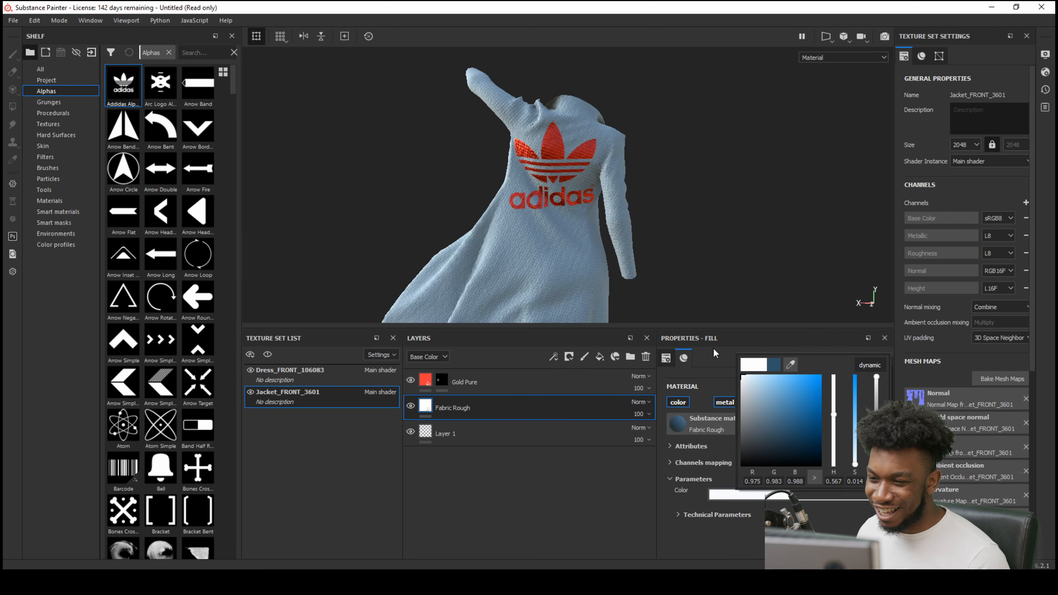
# Step: Paint adidas alpha strokes into the Gold Pure mask down the jacket's front panel at brush size 21.16
pyautogui.click(427, 382)
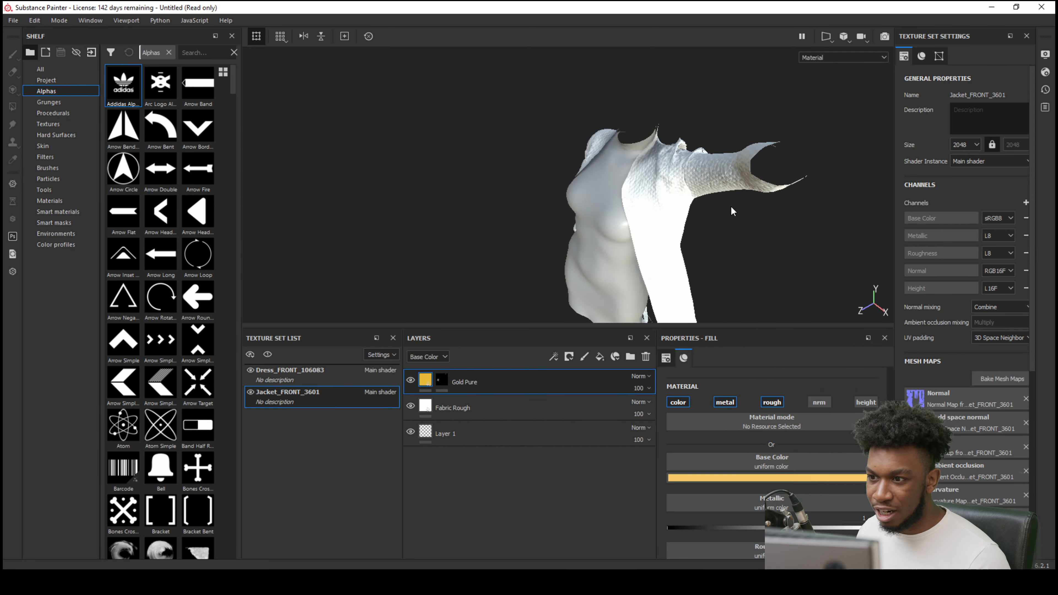
pyautogui.click(648, 193)
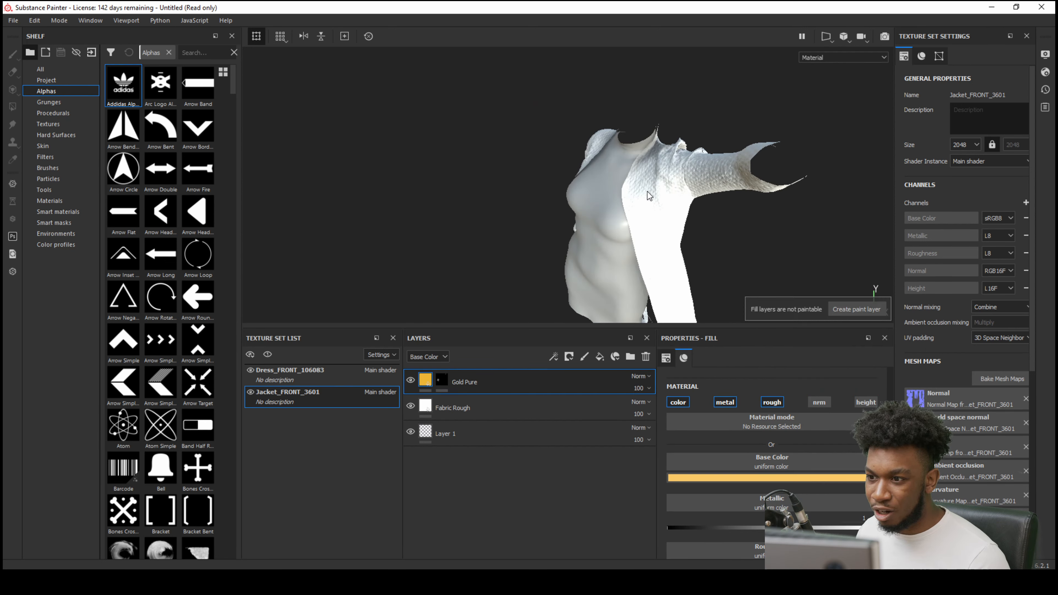
pyautogui.click(441, 382)
pyautogui.keyDown('ctrl'); pyautogui.moveTo(660, 195); pyautogui.dragTo(617, 195, button='right'); pyautogui.keyUp('ctrl')
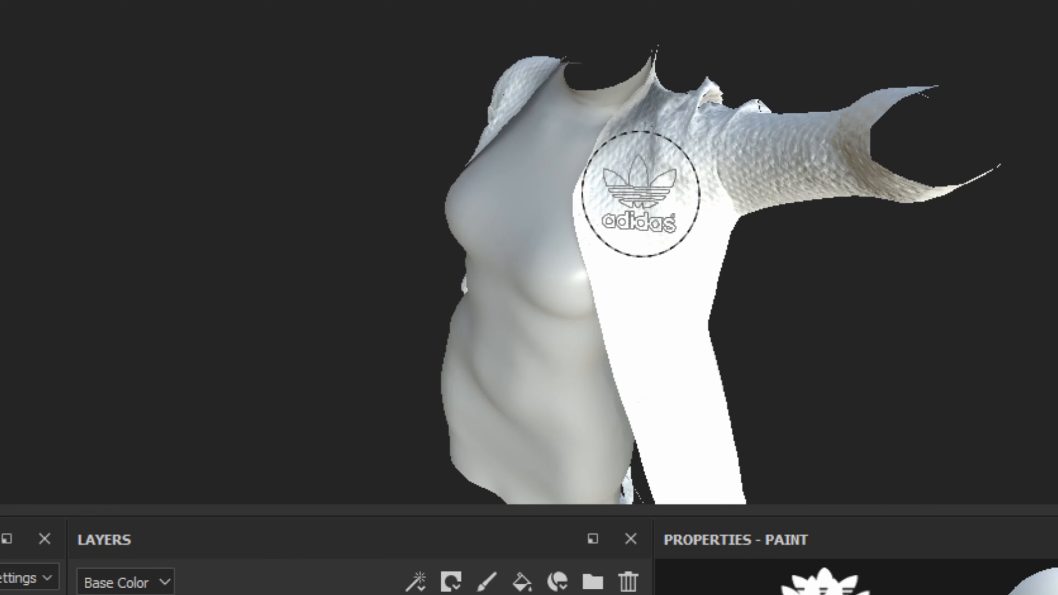
pyautogui.moveTo(654, 186); pyautogui.dragTo(677, 297)
pyautogui.moveTo(701, 446)
pyautogui.mouseDown()
pyautogui.moveTo(638, 159)
pyautogui.moveTo(655, 165)
pyautogui.mouseUp()
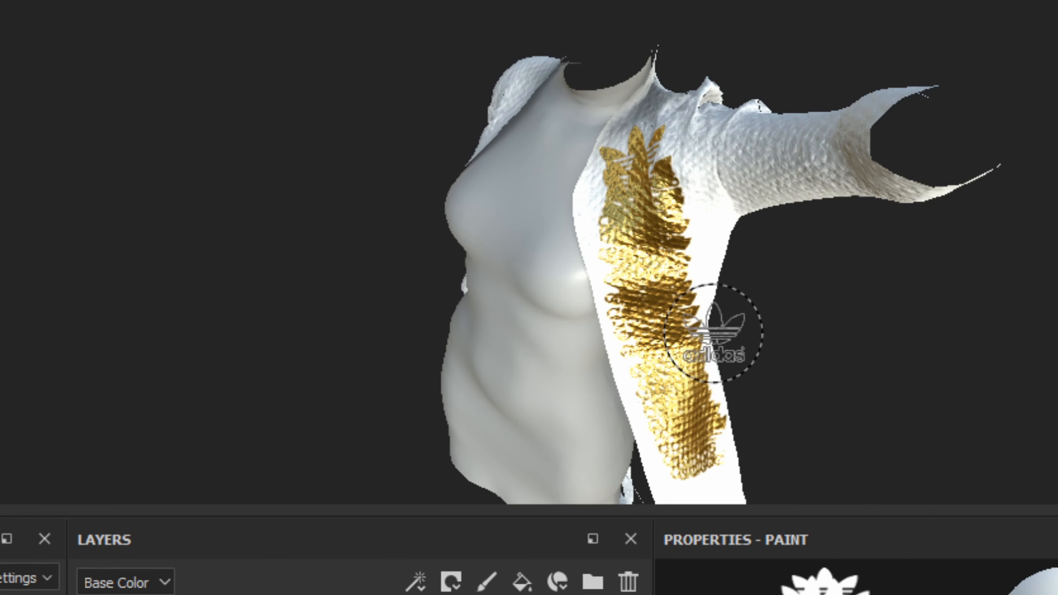
# Step: Erase the gold strokes on the jacket's front panel by painting the Gold Pure mask with the brush grayscale set to 0
pyautogui.scroll(4, 708, 354)
pyautogui.scroll(2, 675, 371)
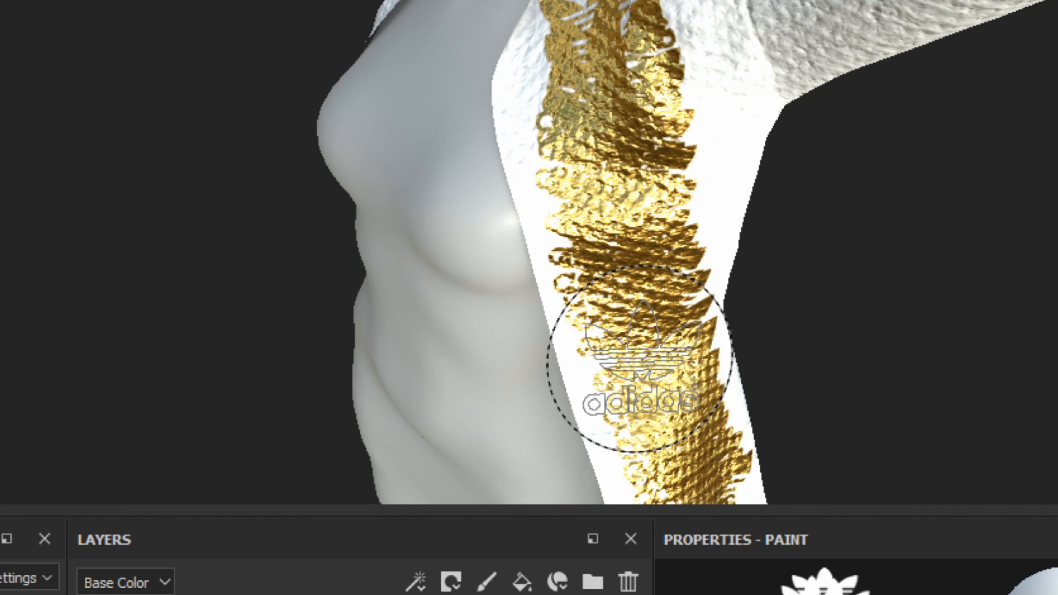
pyautogui.hotkey('ctrl', 'z')
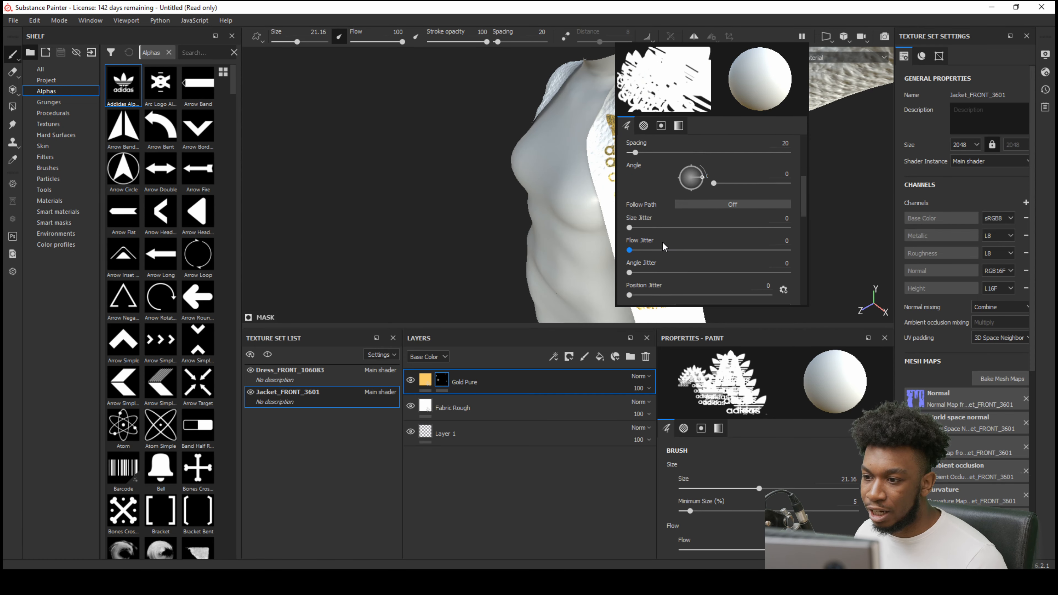
pyautogui.scroll(-10, 635, 257)
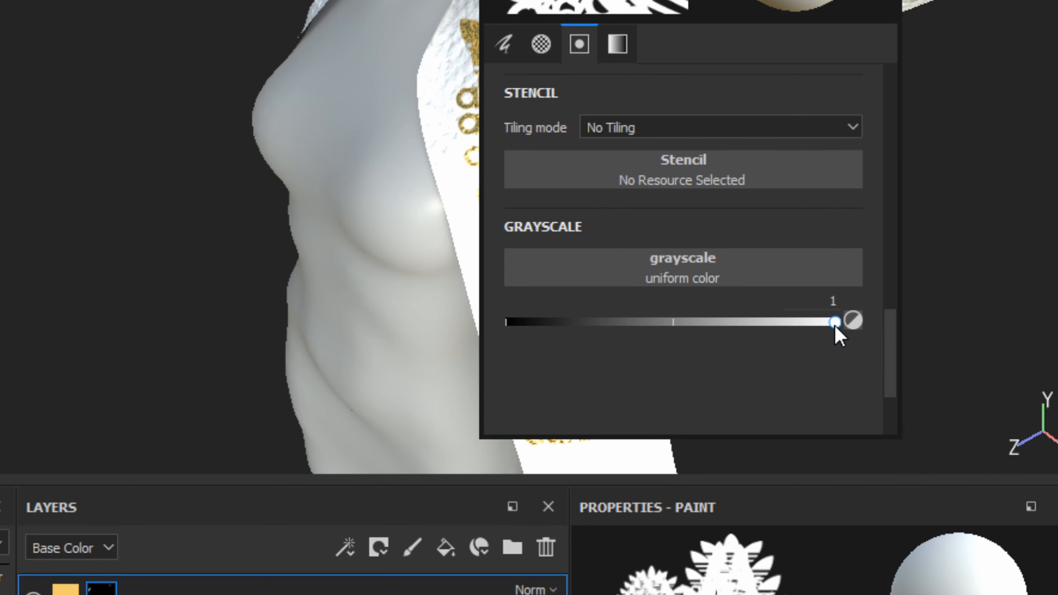
pyautogui.moveTo(836, 328); pyautogui.dragTo(505, 325)
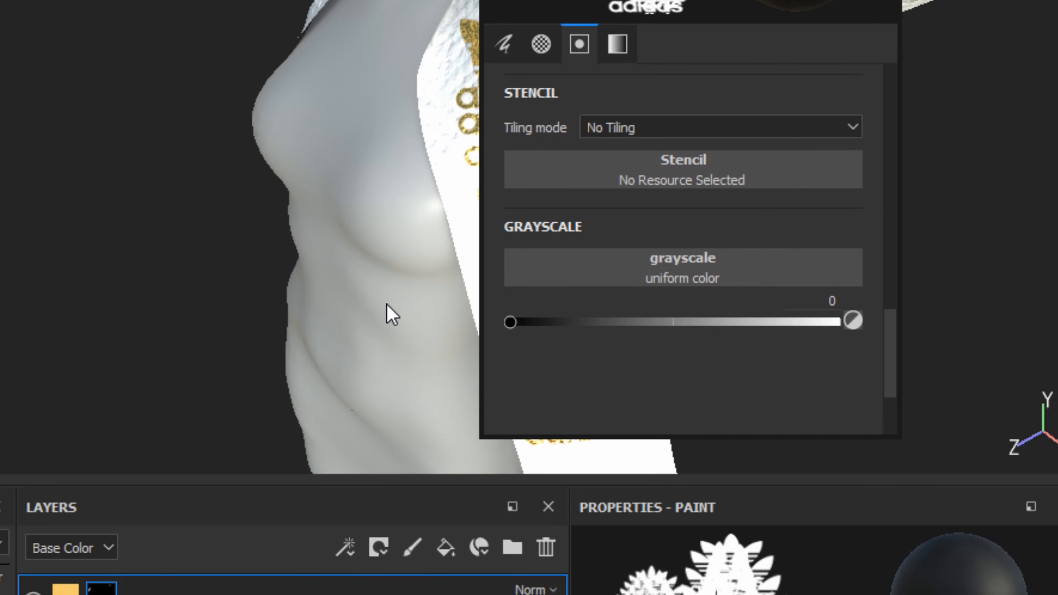
pyautogui.moveTo(425, 225)
pyautogui.mouseDown()
pyautogui.moveTo(588, 0)
pyautogui.moveTo(573, 351)
pyautogui.moveTo(507, 164)
pyautogui.mouseUp()
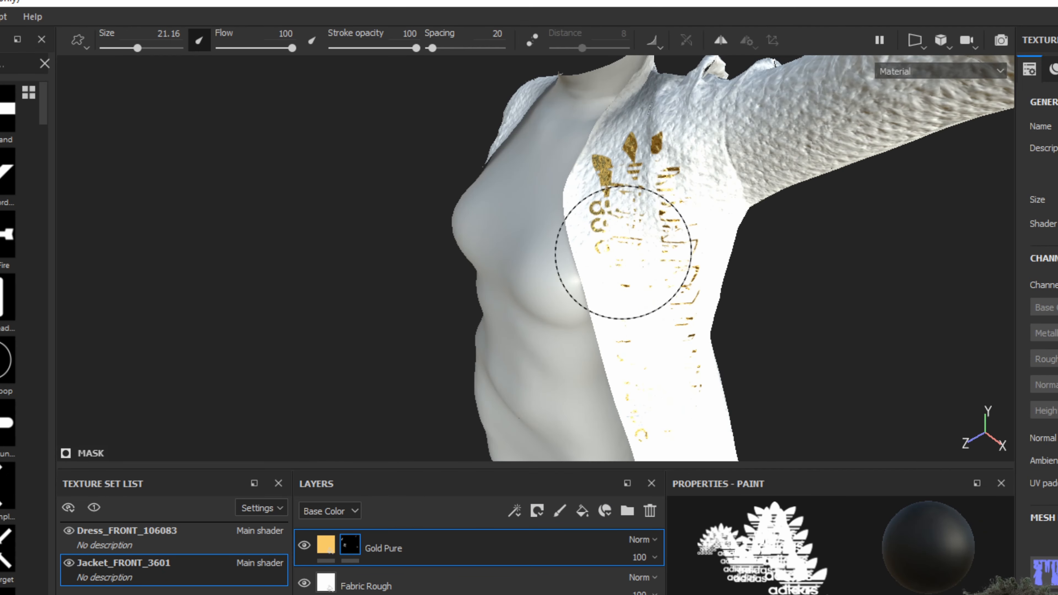
pyautogui.moveTo(623, 252)
pyautogui.mouseDown()
pyautogui.moveTo(610, 154)
pyautogui.moveTo(643, 201)
pyautogui.moveTo(708, 407)
pyautogui.moveTo(605, 387)
pyautogui.moveTo(609, 200)
pyautogui.moveTo(634, 154)
pyautogui.moveTo(629, 188)
pyautogui.mouseUp()
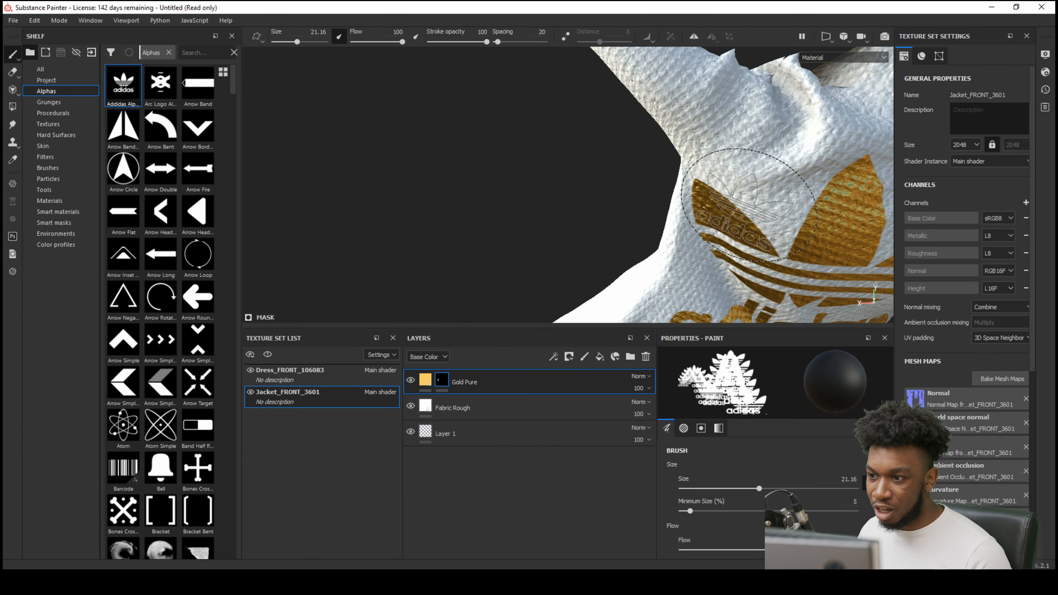
pyautogui.keyDown('alt'); pyautogui.moveTo(746, 205); pyautogui.dragTo(664, 151, button='middle'); pyautogui.keyUp('alt')
pyautogui.scroll(-4, 664, 151)
pyautogui.scroll(-6, 675, 188)
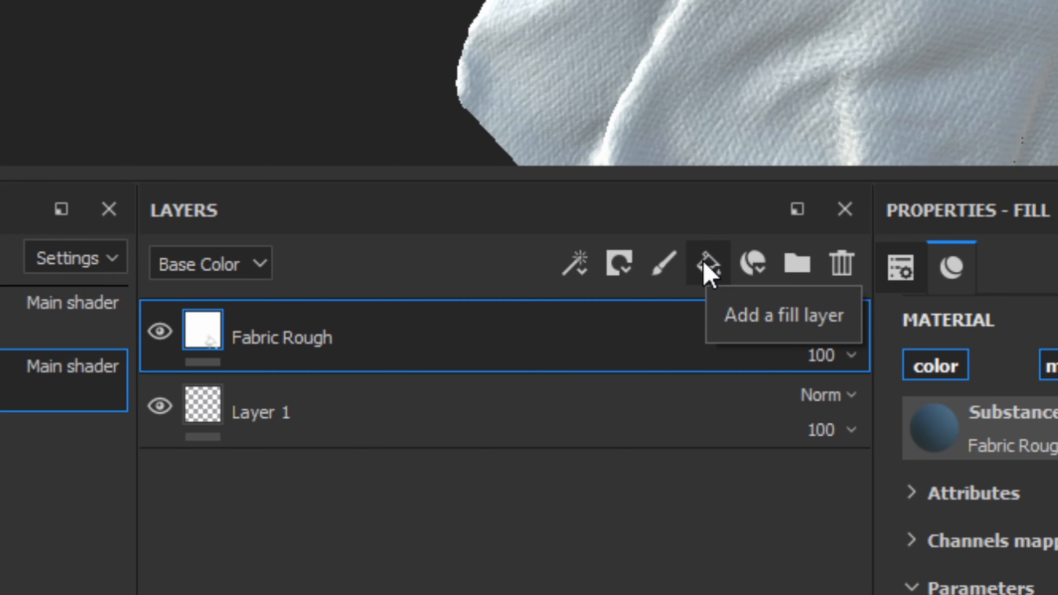
# Step: Add a fill layer with a black mask and stamp the Off White alpha on the jacket's back at brush size 57.76
pyautogui.click(705, 264)
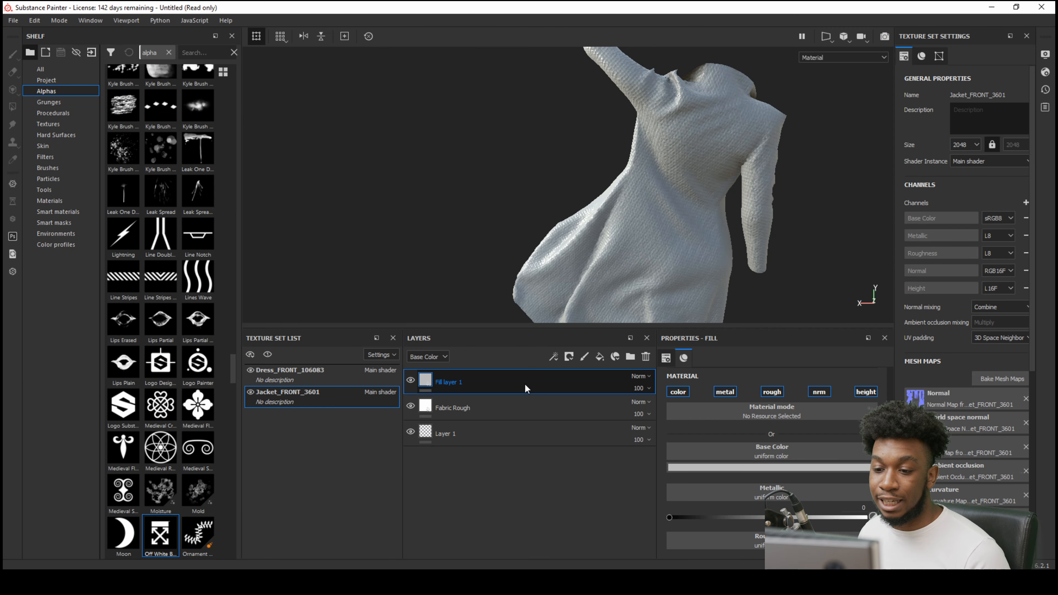
pyautogui.rightClick(525, 388)
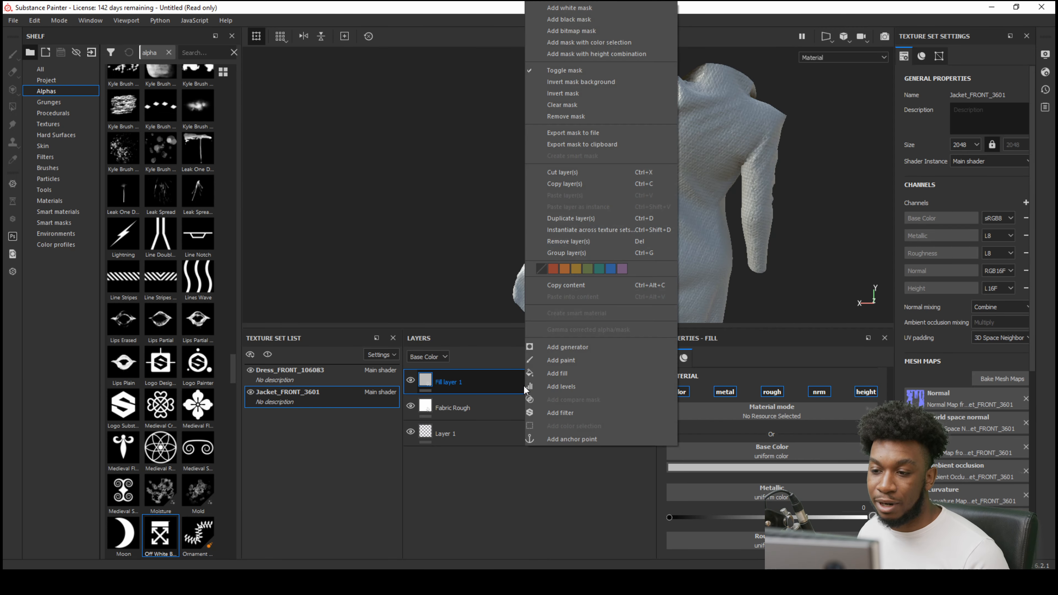
pyautogui.click(589, 20)
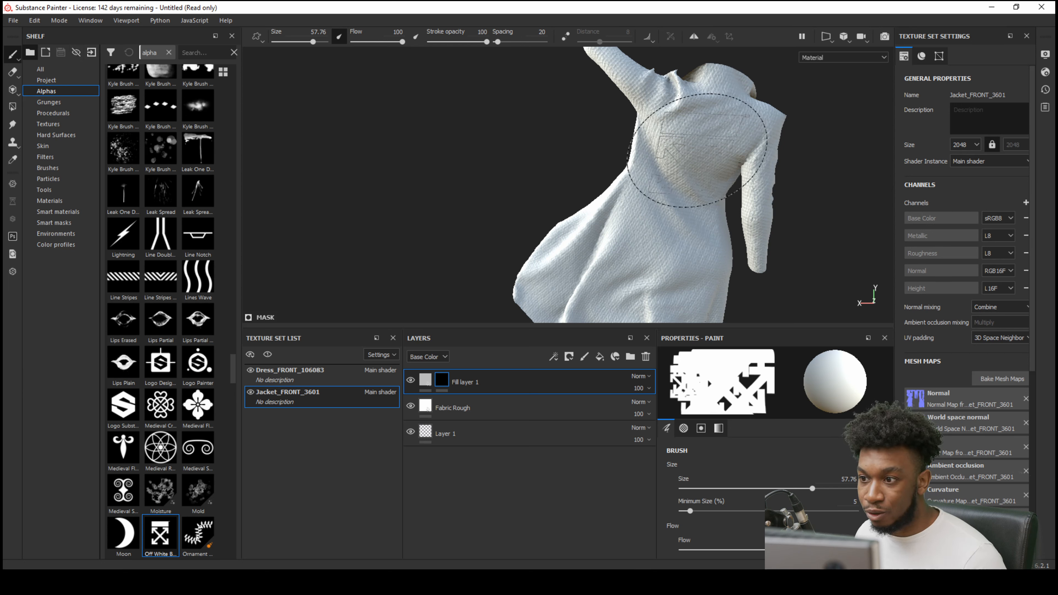
pyautogui.click(698, 149)
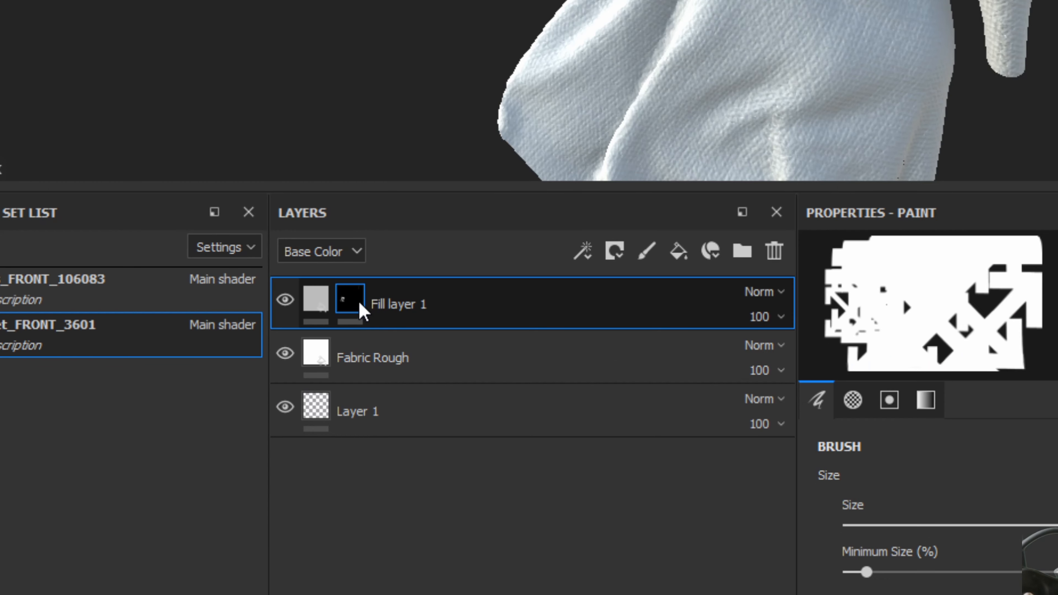
# Step: Try black and red as the base colour of Fill layer 1
pyautogui.click(315, 296)
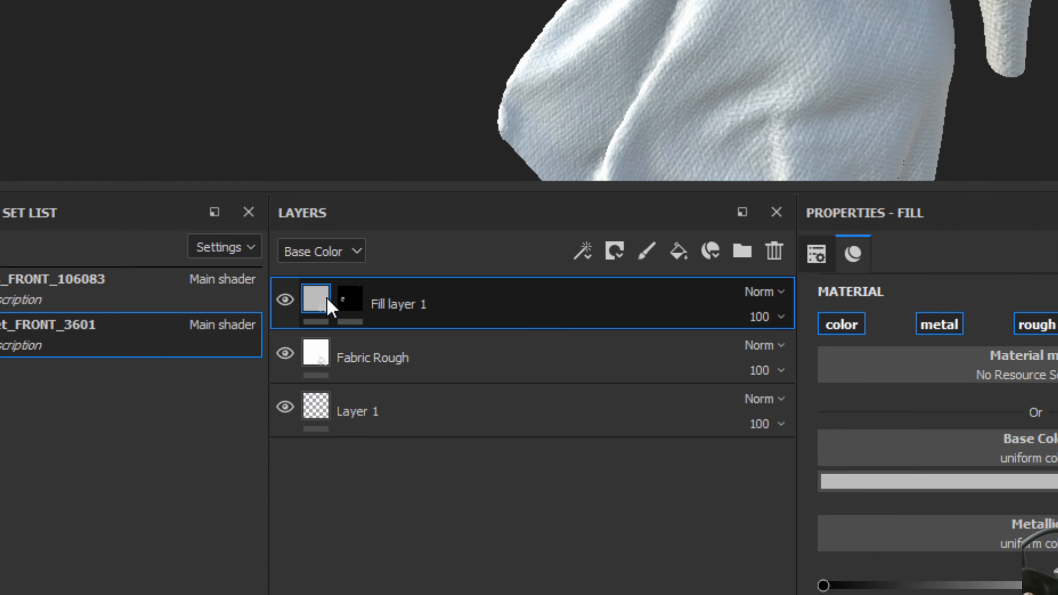
pyautogui.click(948, 485)
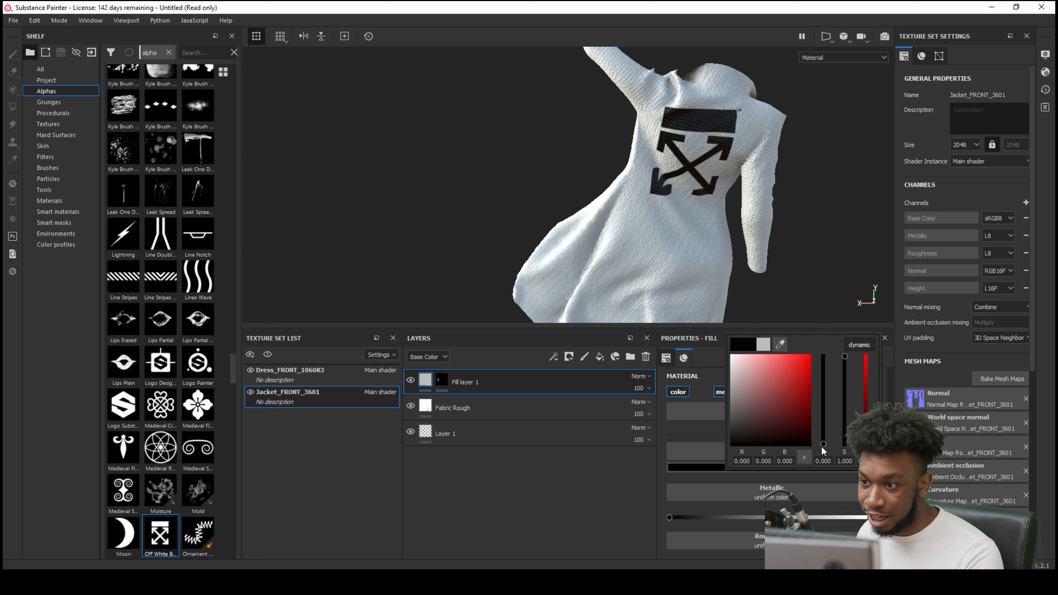
pyautogui.moveTo(823, 444); pyautogui.dragTo(757, 322)
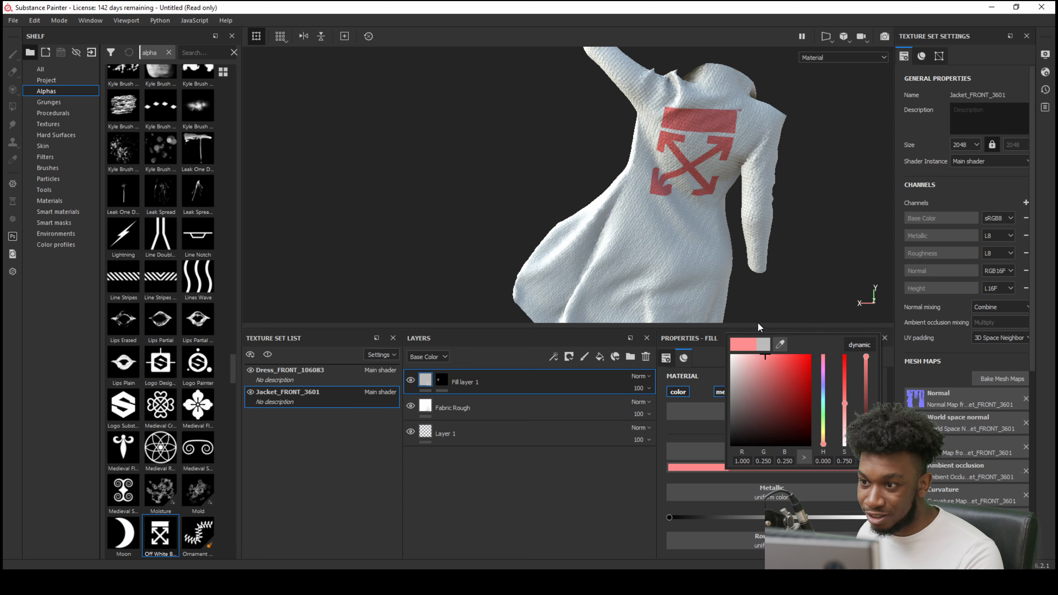
# Step: Set Fill layer 1's metallic to 0.4258 and lower its roughness to the minimum
pyautogui.scroll(-3, 662, 473)
pyautogui.moveTo(756, 467); pyautogui.dragTo(679, 467)
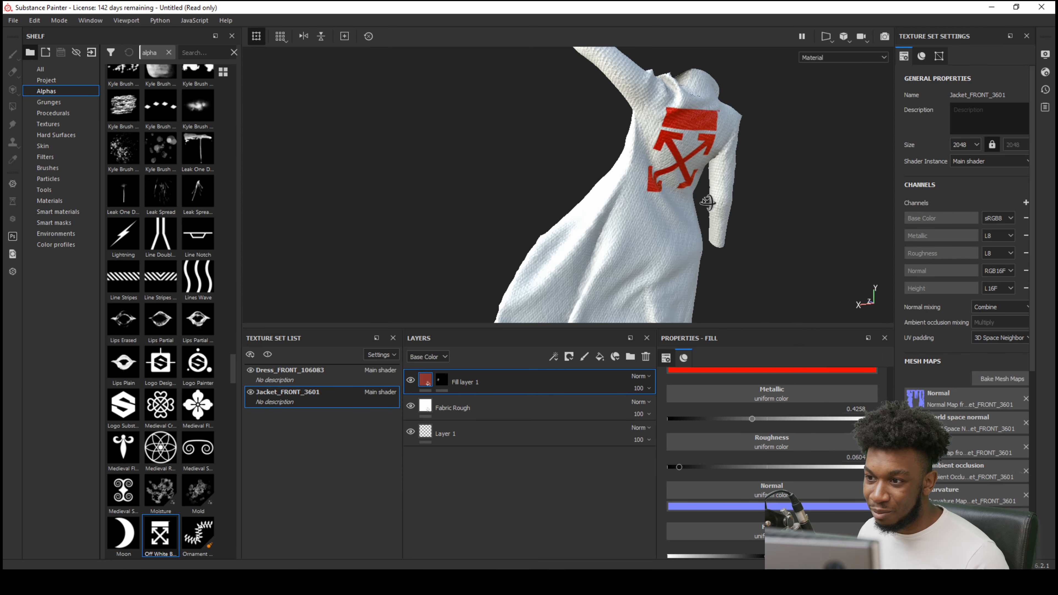
pyautogui.moveTo(645, 188)
pyautogui.keyDown('alt'); pyautogui.mouseDown()
pyautogui.moveTo(681, 213)
pyautogui.moveTo(604, 214)
pyautogui.moveTo(625, 291)
pyautogui.mouseUp(); pyautogui.keyUp('alt')
pyautogui.scroll(3, 681, 213)
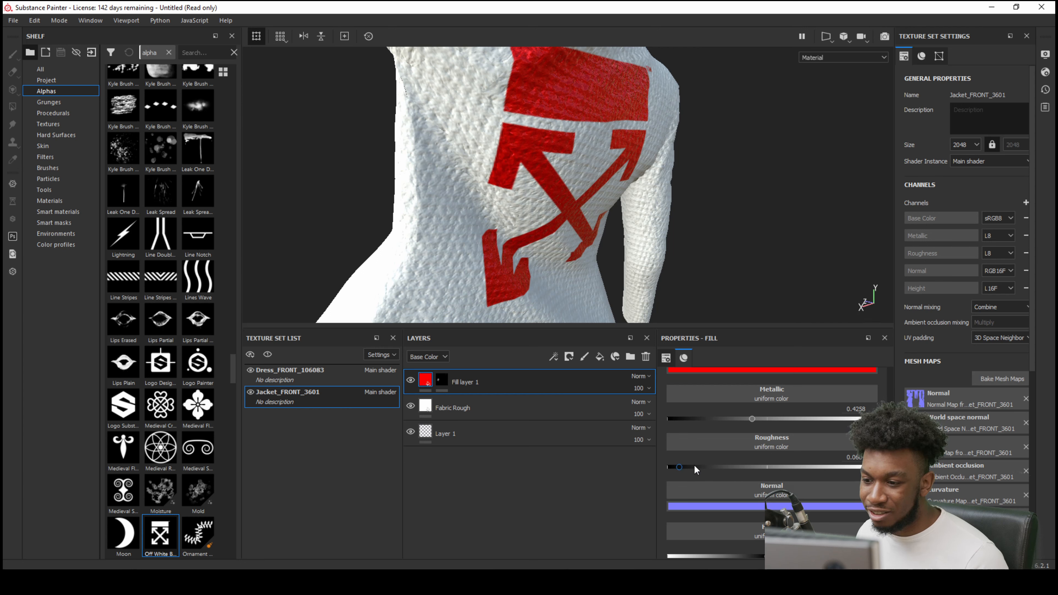
pyautogui.moveTo(679, 467); pyautogui.dragTo(653, 466)
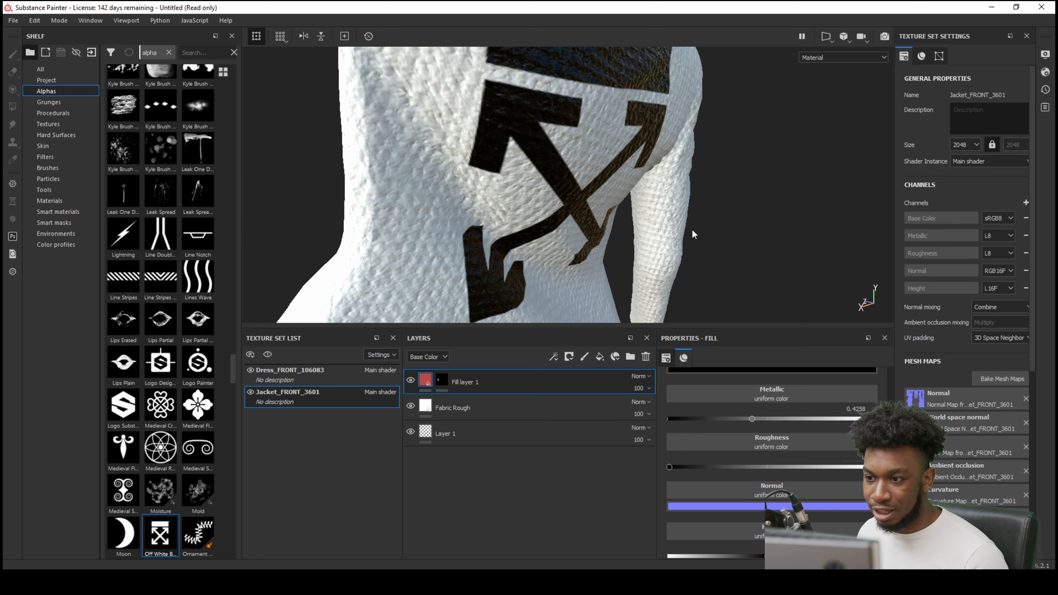
pyautogui.keyDown('alt'); pyautogui.moveTo(691, 228); pyautogui.dragTo(696, 266); pyautogui.keyUp('alt')
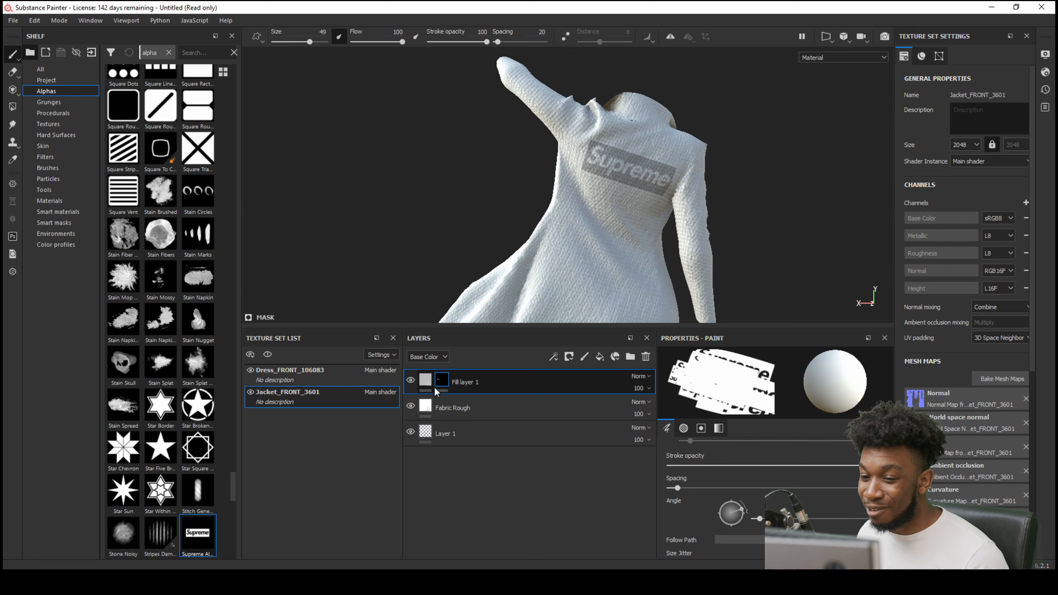
# Step: Set the base colour of the Supreme logo's fill layer to pure red (R 1.000, G 0.000, B 0.000)
pyautogui.click(425, 379)
pyautogui.click(763, 467)
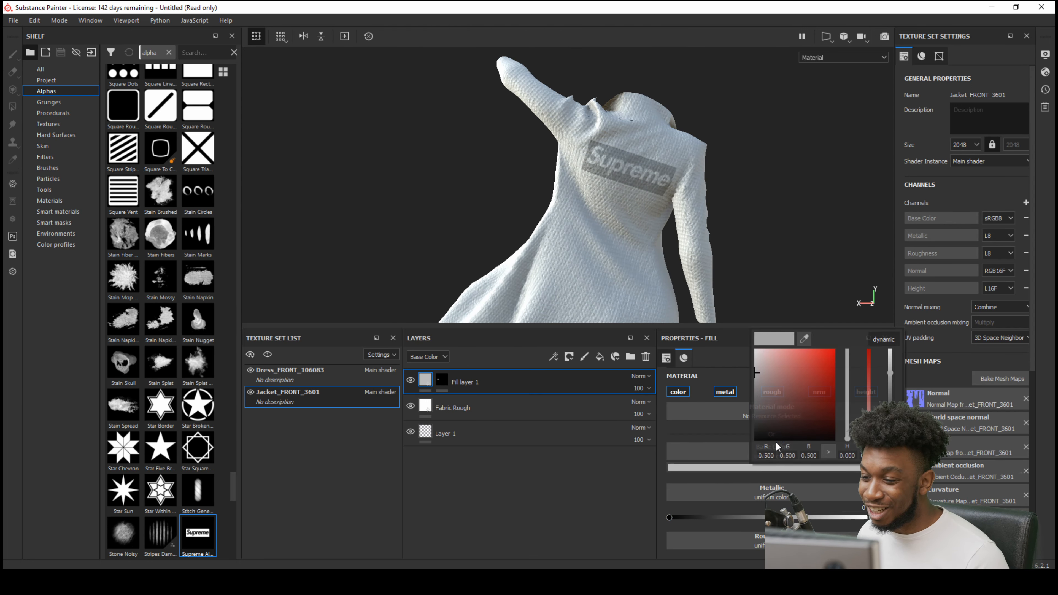
pyautogui.click(776, 440)
pyautogui.moveTo(814, 387); pyautogui.dragTo(845, 330)
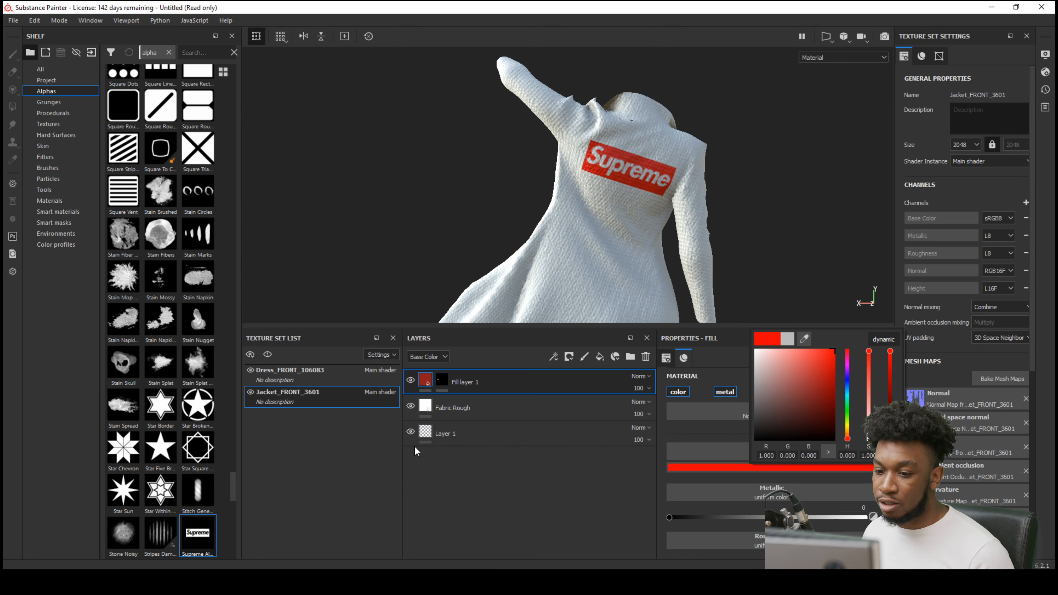
# Step: Switch to Affinity Photo, select the Starbucks logo image layer and open the export settings for the white-on-black version
pyautogui.hotkey('alt', 'Tab')
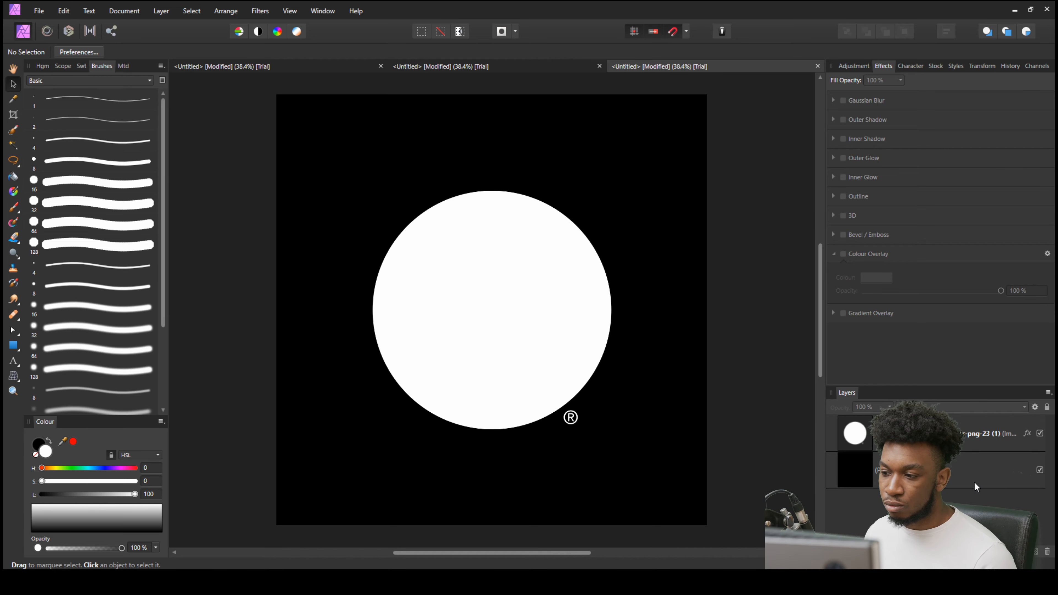
pyautogui.click(883, 433)
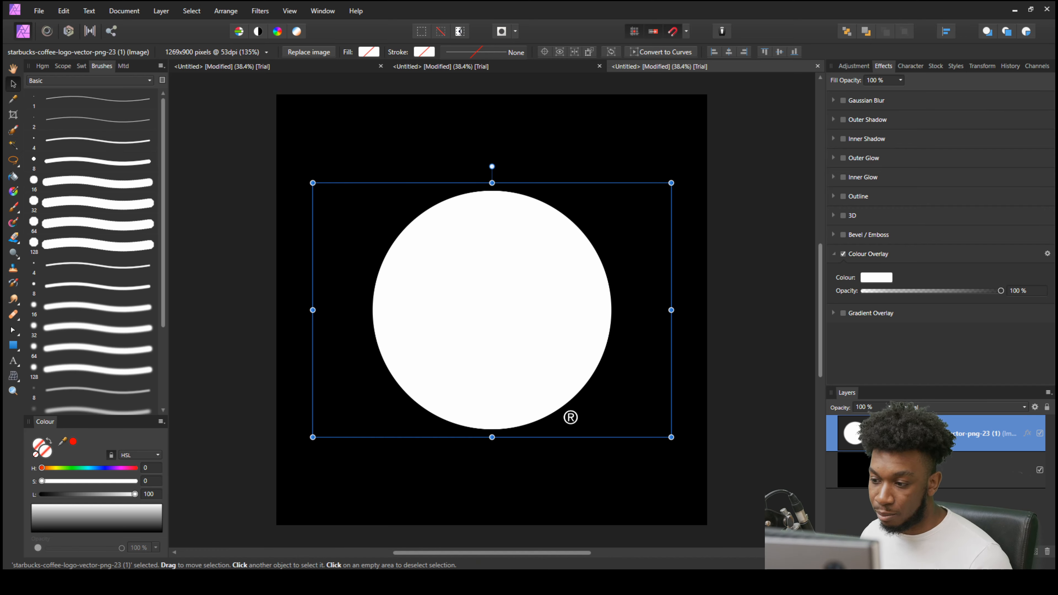
pyautogui.click(40, 10)
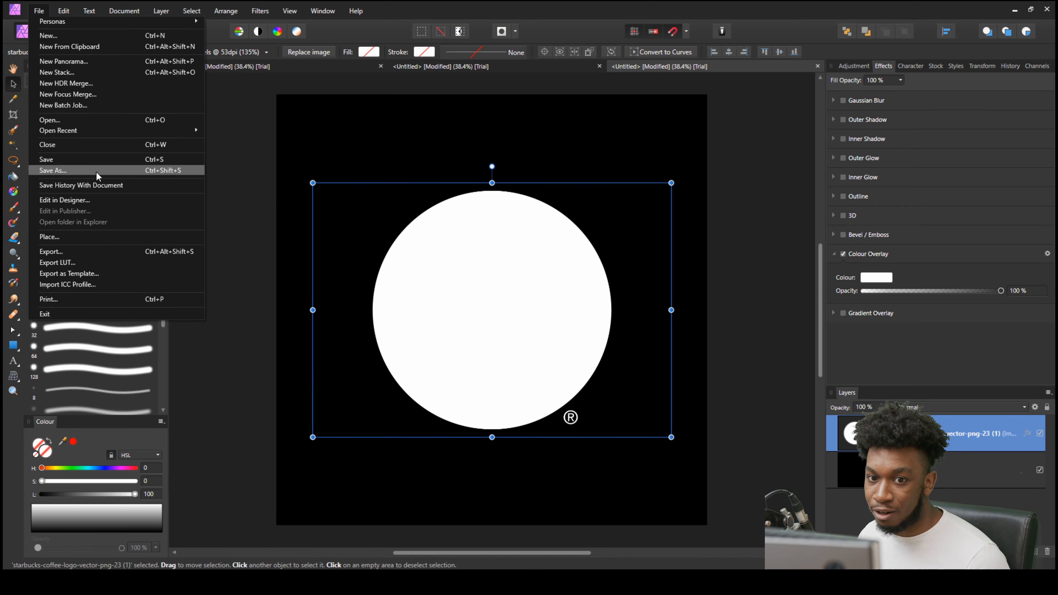
pyautogui.click(86, 251)
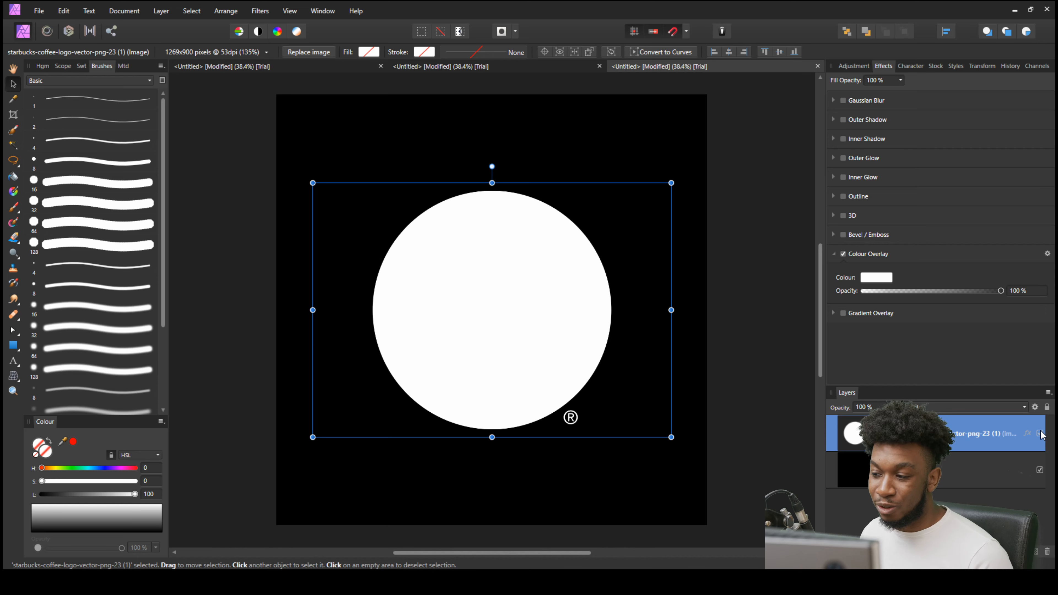
# Step: Turn off the Starbucks logo's Colour Overlay and hide the black background layer
pyautogui.click(844, 254)
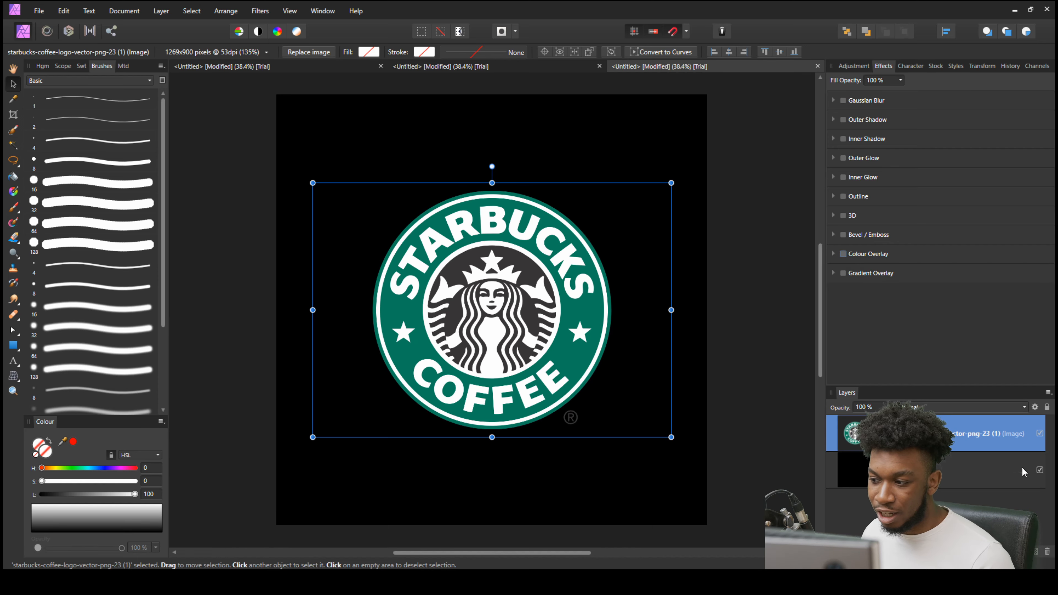
pyautogui.click(1040, 470)
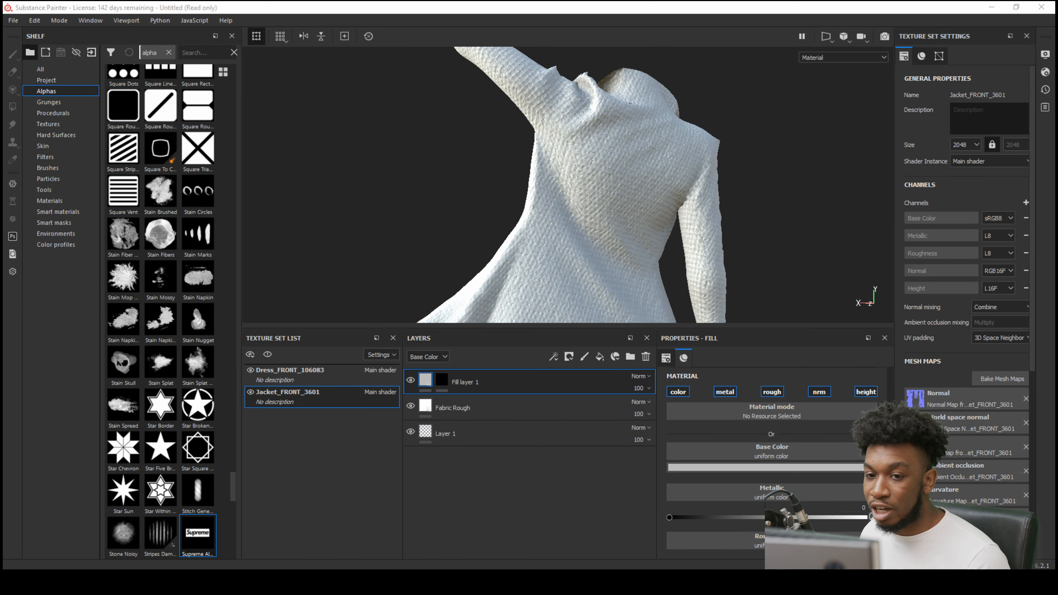
# Step: Import Starbucks Alpha.png as an alpha and Starbucks Texture.png as a texture into the current session
pyautogui.moveTo(587, 154)
pyautogui.mouseDown()
pyautogui.moveTo(152, 157)
pyautogui.moveTo(151, 167)
pyautogui.mouseUp()
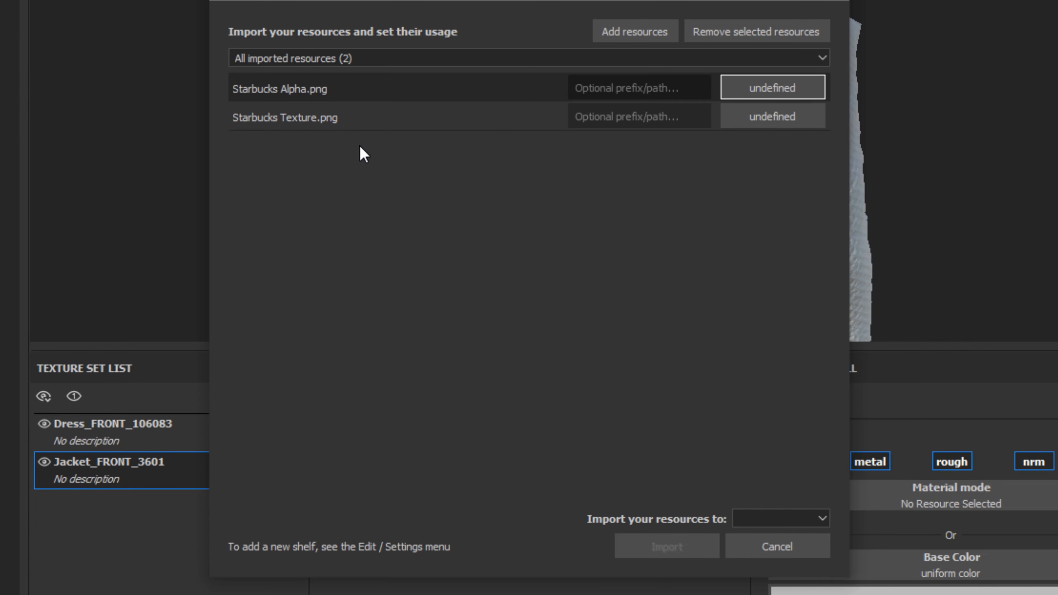
pyautogui.click(765, 87)
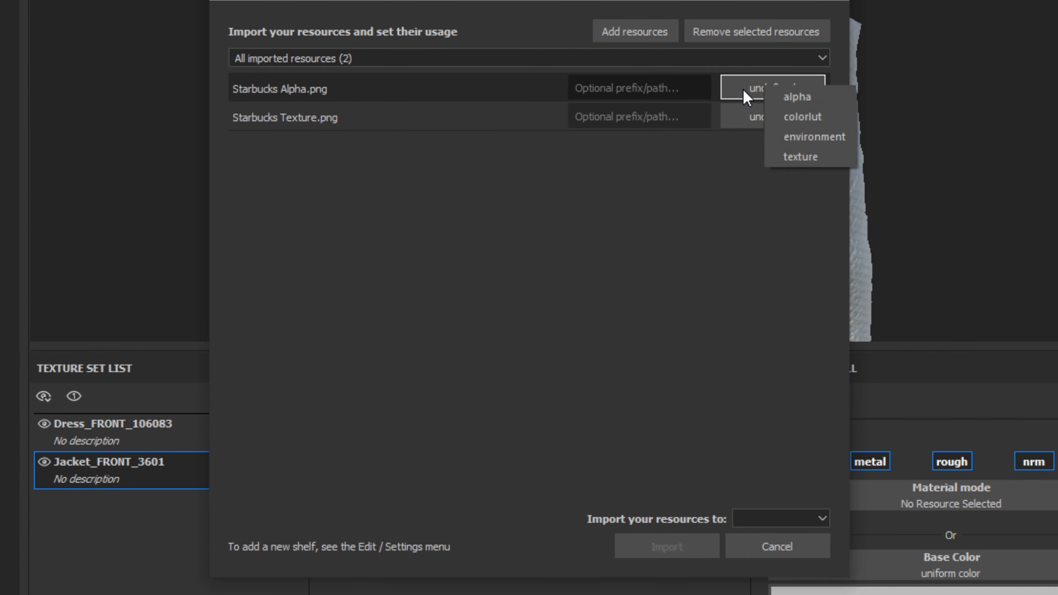
pyautogui.click(799, 100)
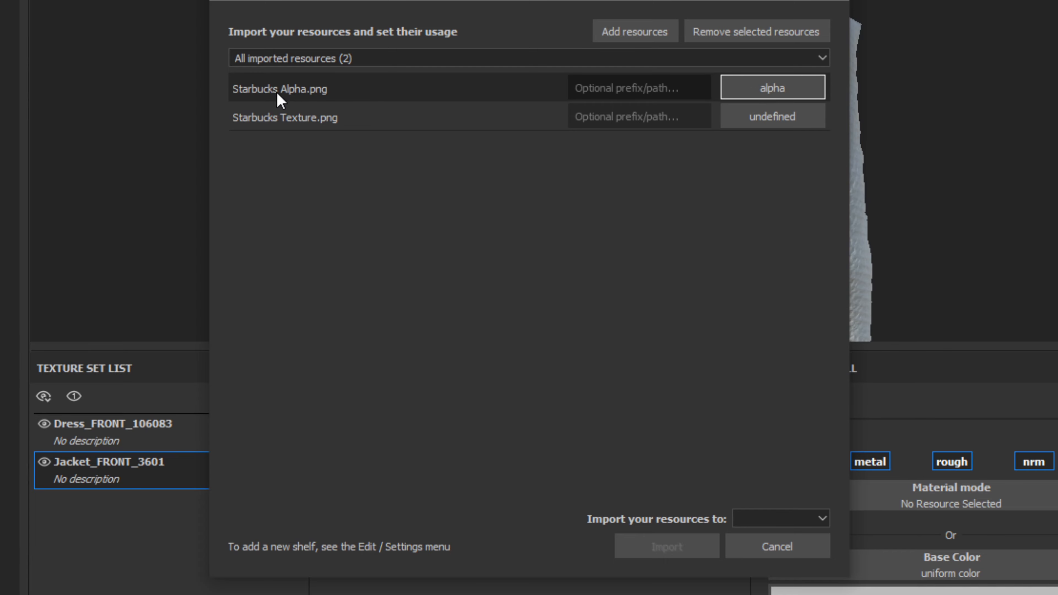
pyautogui.click(761, 116)
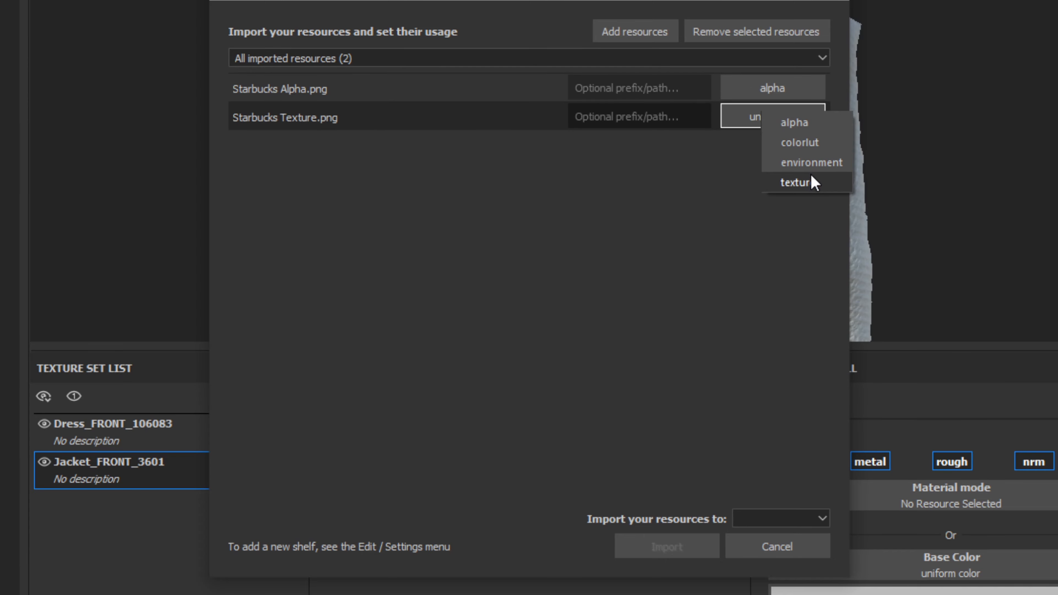
pyautogui.click(810, 175)
pyautogui.click(778, 519)
pyautogui.click(771, 536)
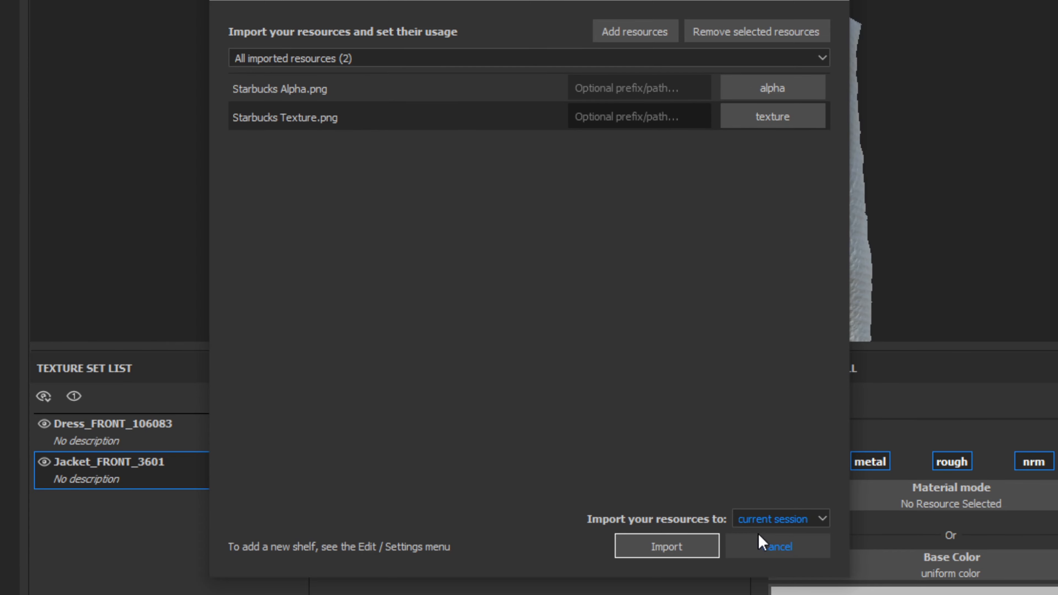
pyautogui.click(666, 546)
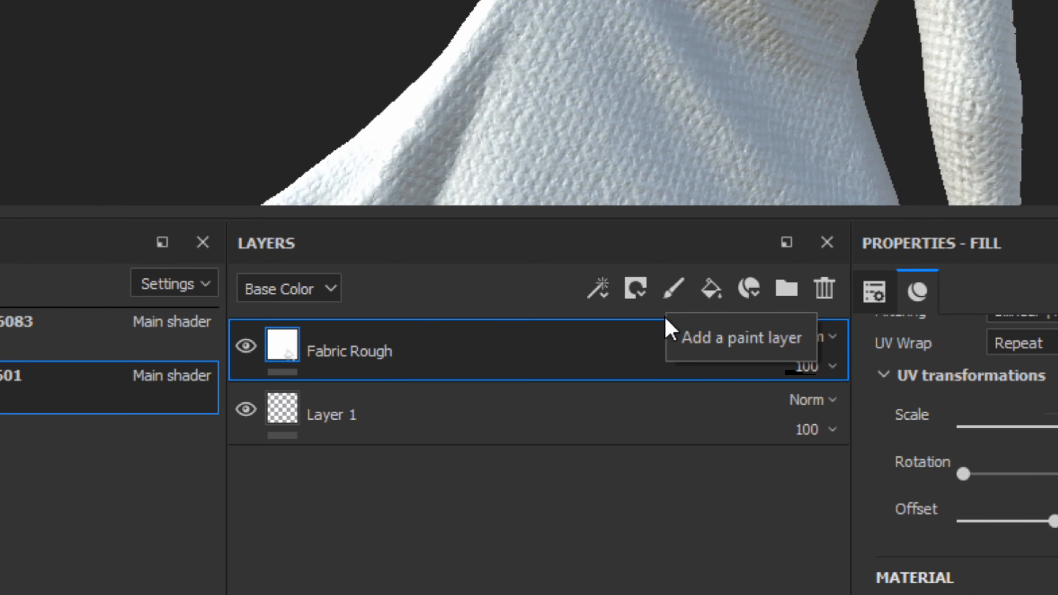
# Step: Add a paint layer above Fabric Rough and assign the Starbucks texture as the brush's base colour
pyautogui.click(674, 296)
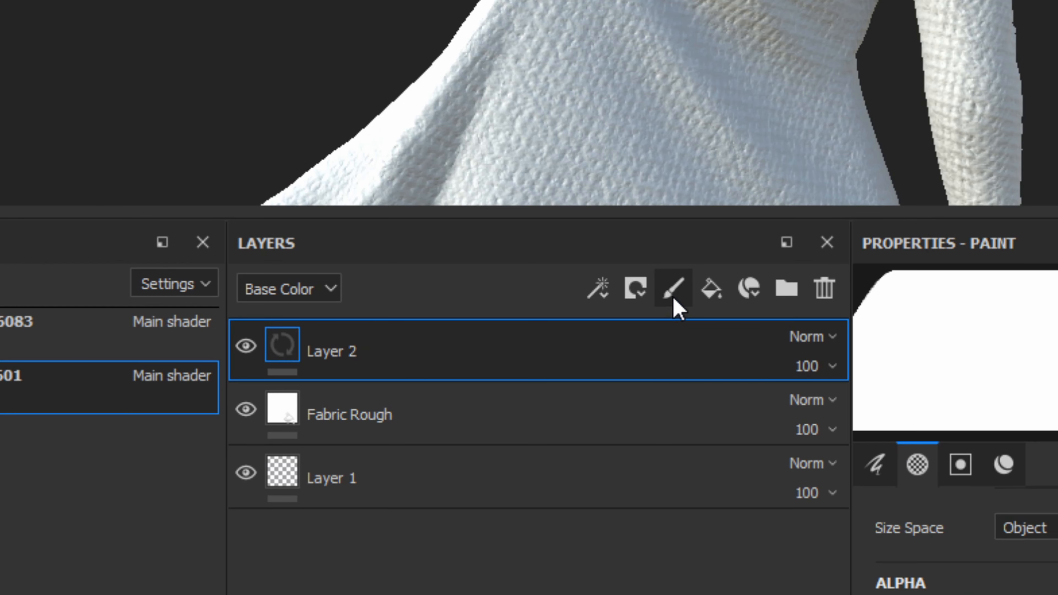
pyautogui.scroll(-10, 780, 484)
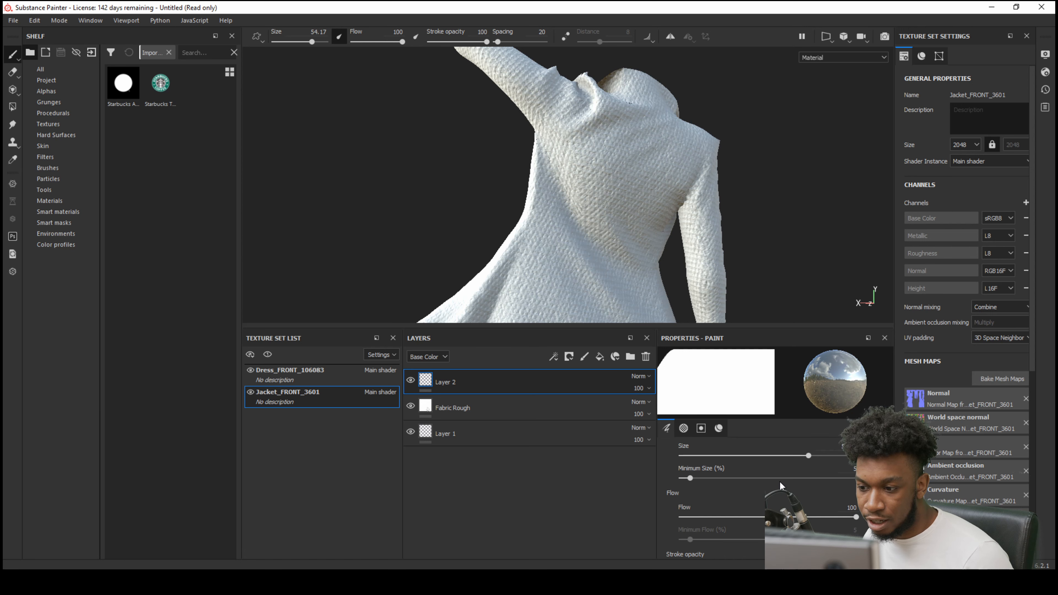
pyautogui.scroll(-5, 770, 475)
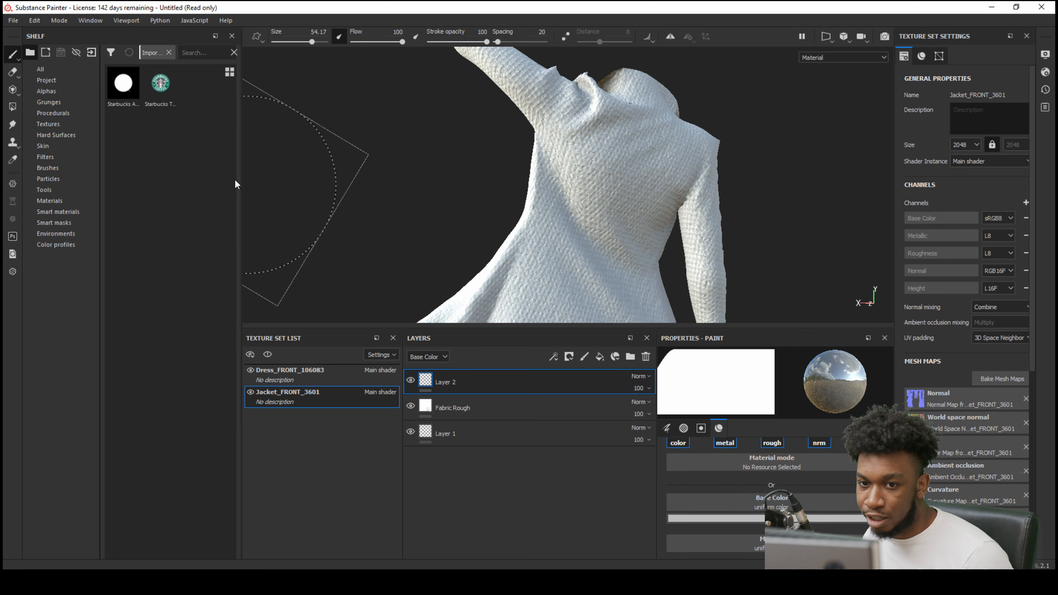
pyautogui.click(166, 92)
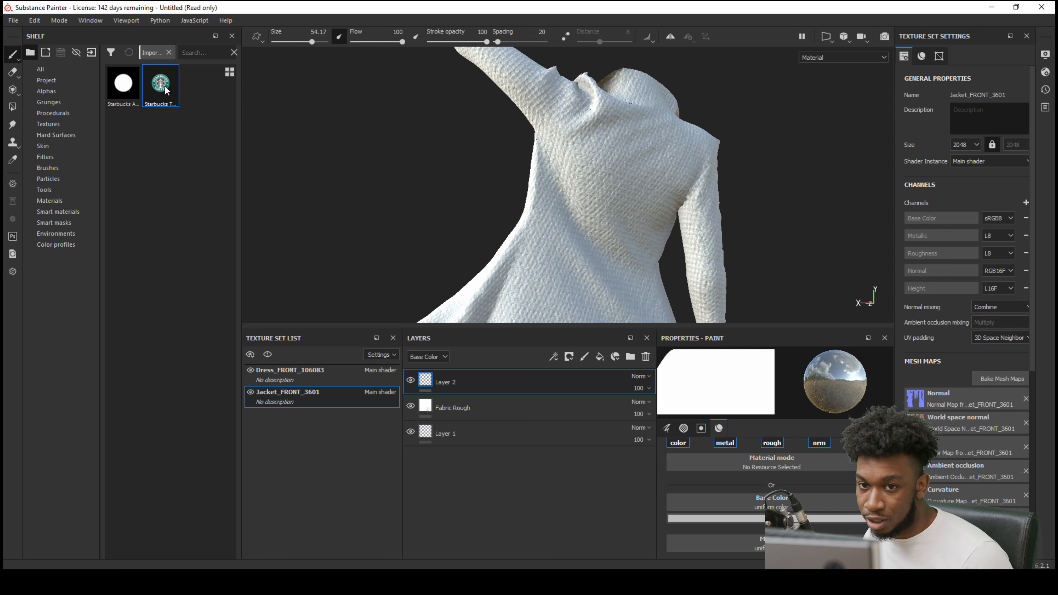
pyautogui.moveTo(166, 92); pyautogui.dragTo(780, 500)
# Step: Set the Starbucks Alpha image as the paint brush's alpha
pyautogui.scroll(5, 783, 500)
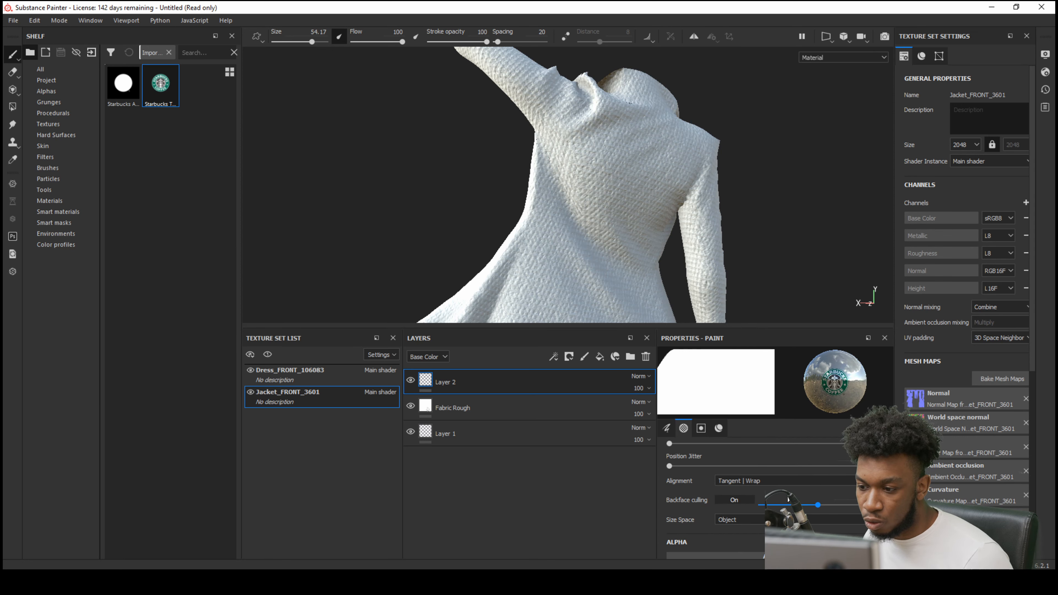
pyautogui.scroll(5, 787, 499)
pyautogui.scroll(-5, 783, 481)
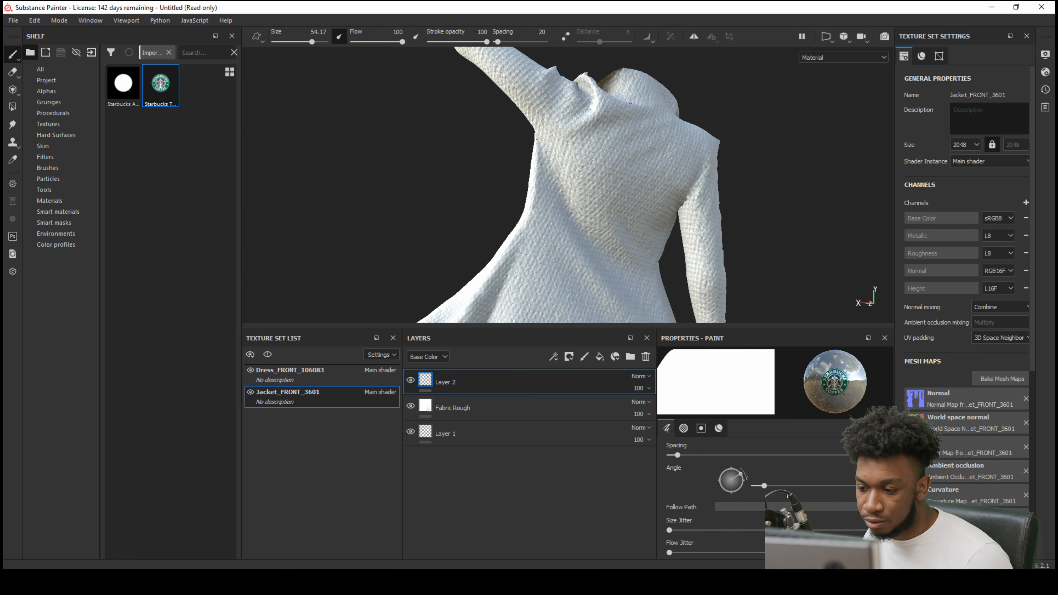
pyautogui.scroll(-2, 783, 481)
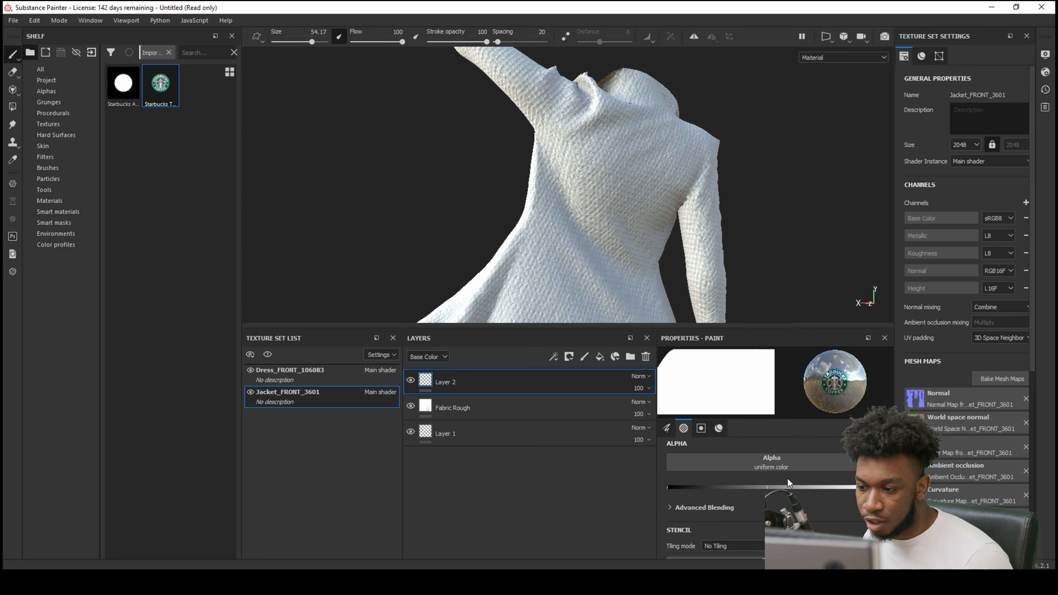
pyautogui.moveTo(123, 84)
pyautogui.mouseDown()
pyautogui.moveTo(679, 422)
pyautogui.moveTo(761, 459)
pyautogui.mouseUp()
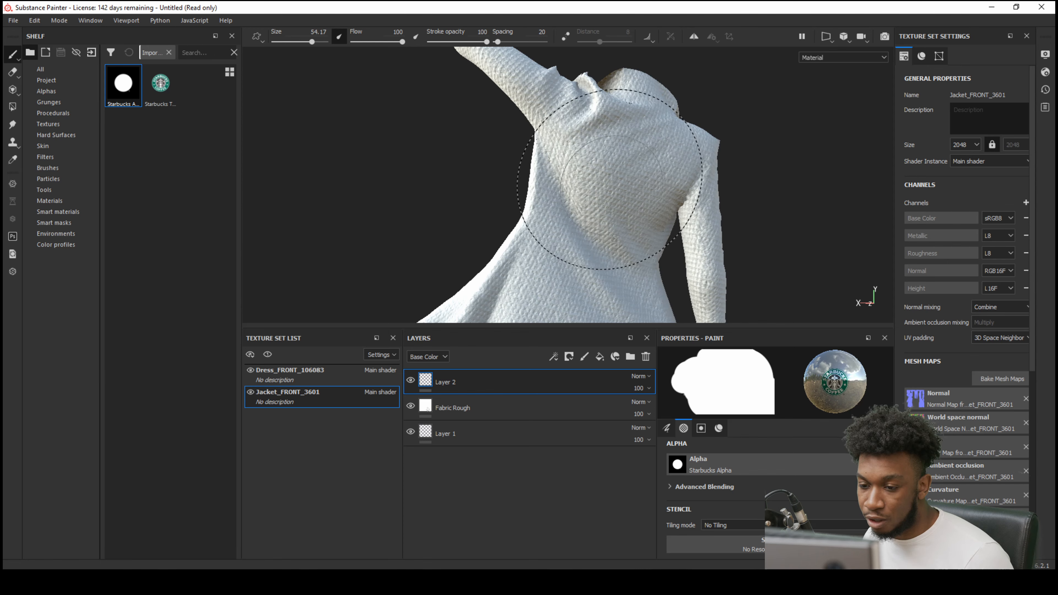
# Step: Stamp the Starbucks logo on the jacket's upper back and on the front chest below the raised arm
pyautogui.click(611, 184)
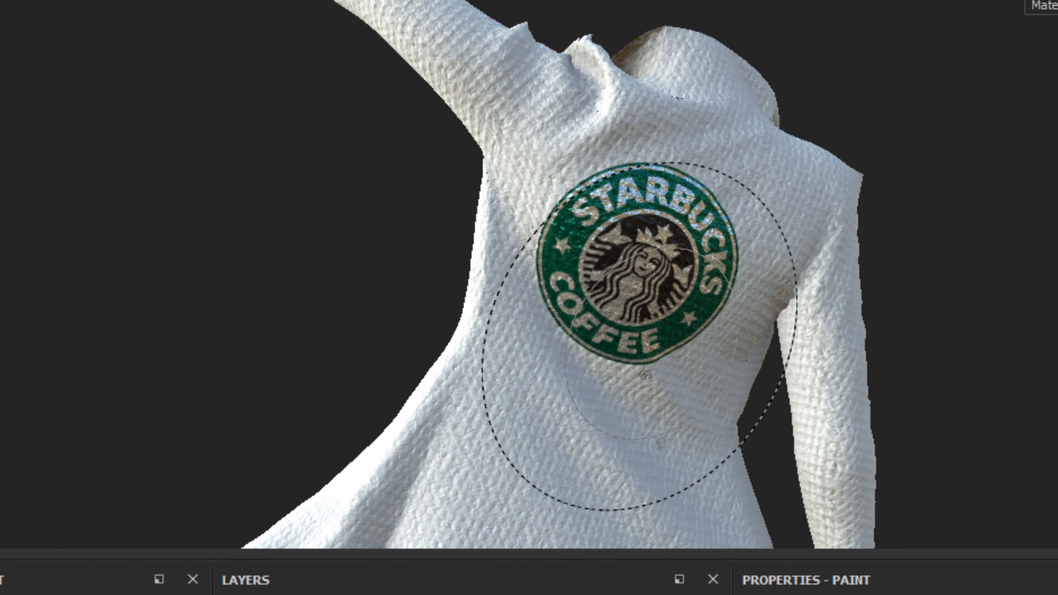
pyautogui.moveTo(621, 250)
pyautogui.keyDown('ctrl'); pyautogui.mouseDown(button='right')
pyautogui.moveTo(725, 250)
pyautogui.moveTo(618, 256)
pyautogui.mouseUp(button='right'); pyautogui.keyUp('ctrl')
pyautogui.keyDown('alt'); pyautogui.moveTo(610, 349); pyautogui.dragTo(614, 416); pyautogui.keyUp('alt')
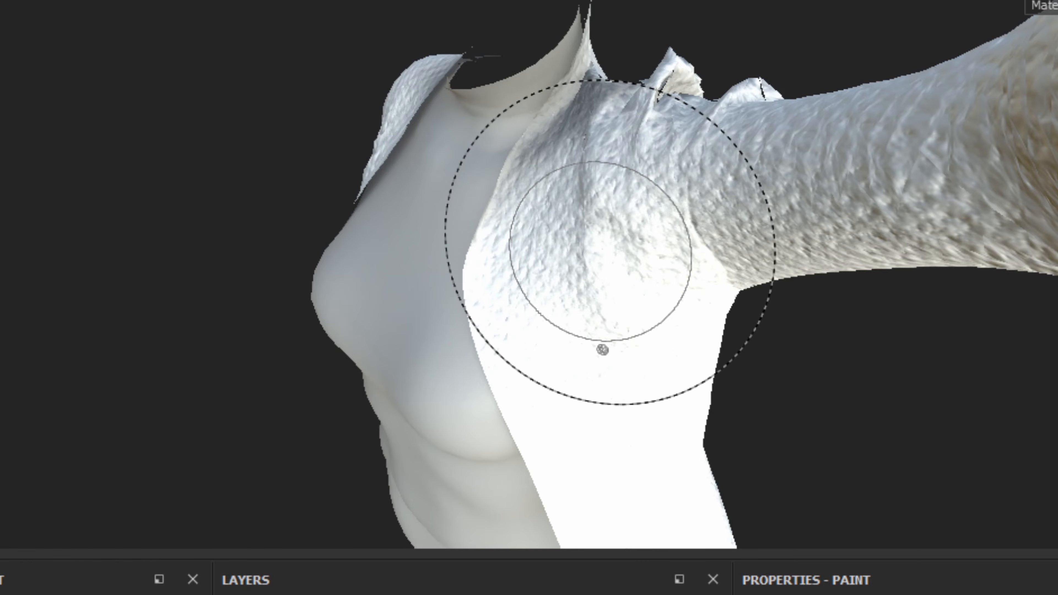
pyautogui.click(607, 251)
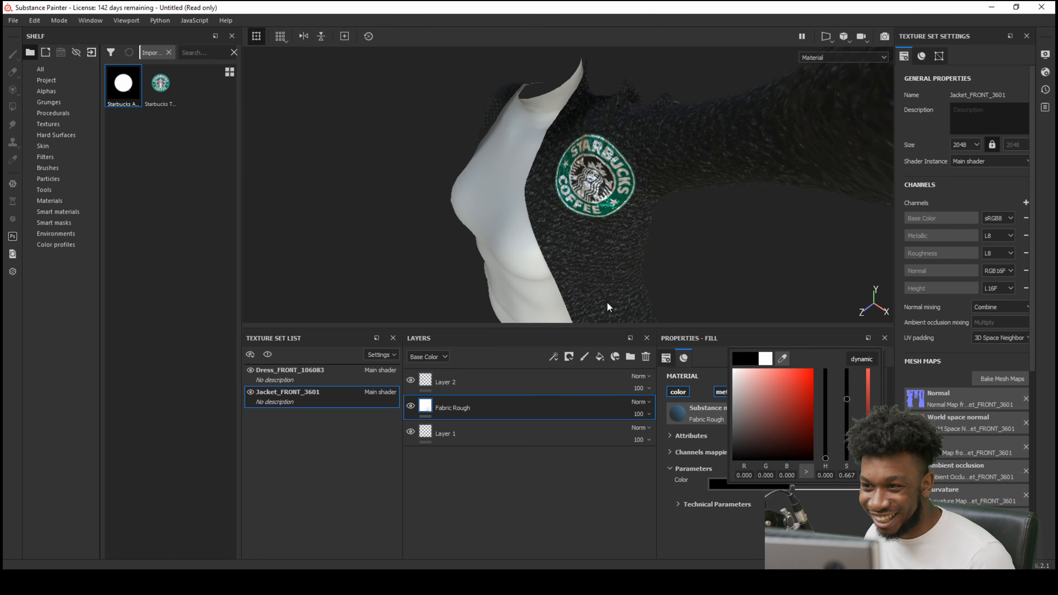
pyautogui.moveTo(637, 516)
pyautogui.keyDown('alt'); pyautogui.mouseDown()
pyautogui.moveTo(66, 235)
pyautogui.moveTo(902, 318)
pyautogui.mouseUp(); pyautogui.keyUp('alt')
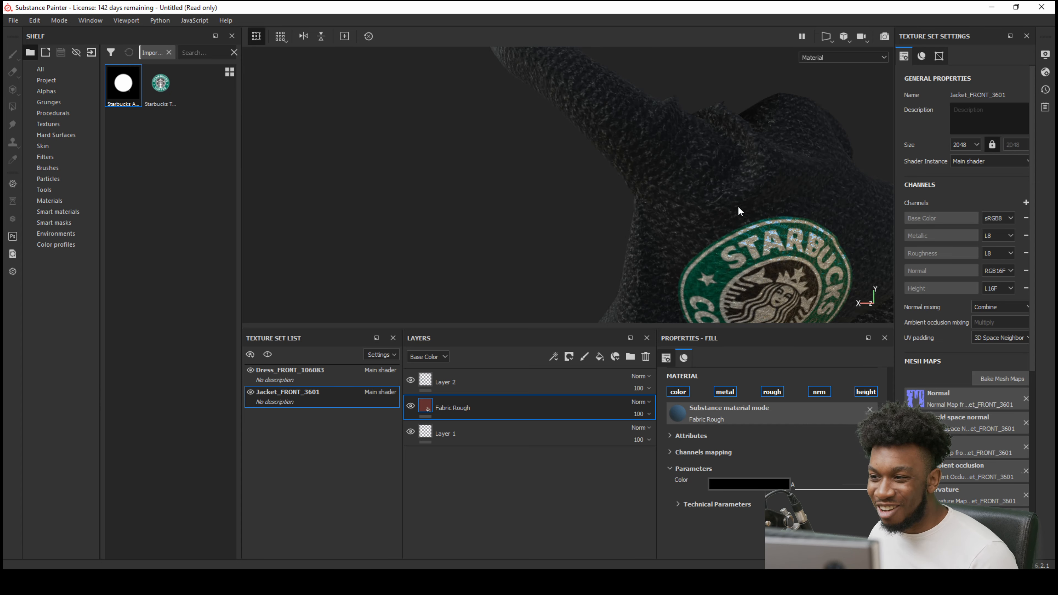
pyautogui.keyDown('alt'); pyautogui.moveTo(738, 205); pyautogui.dragTo(606, 185); pyautogui.keyUp('alt')
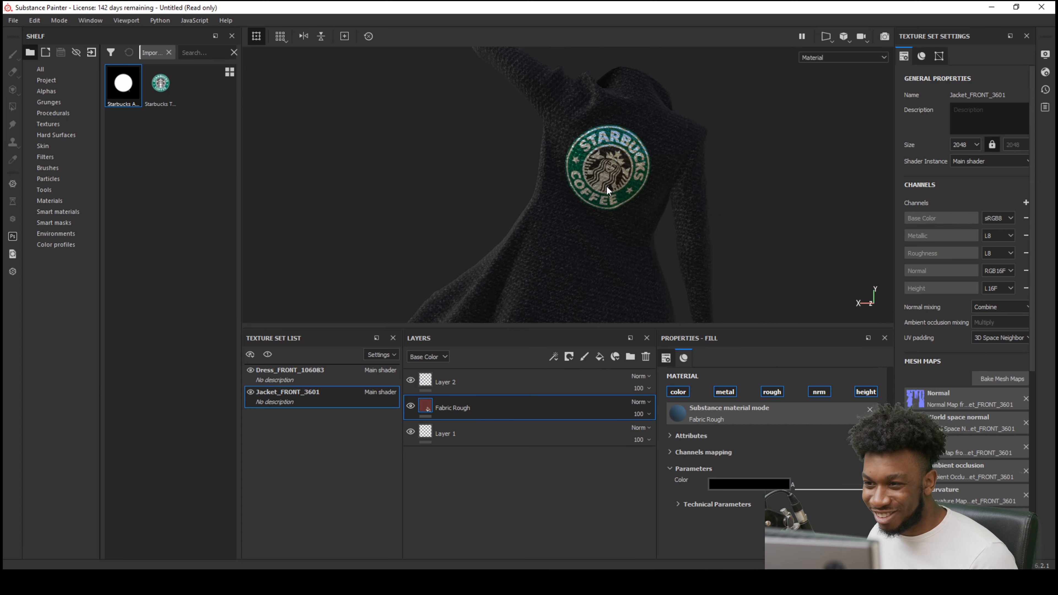
pyautogui.keyDown('alt'); pyautogui.moveTo(581, 225); pyautogui.dragTo(531, 232); pyautogui.keyUp('alt')
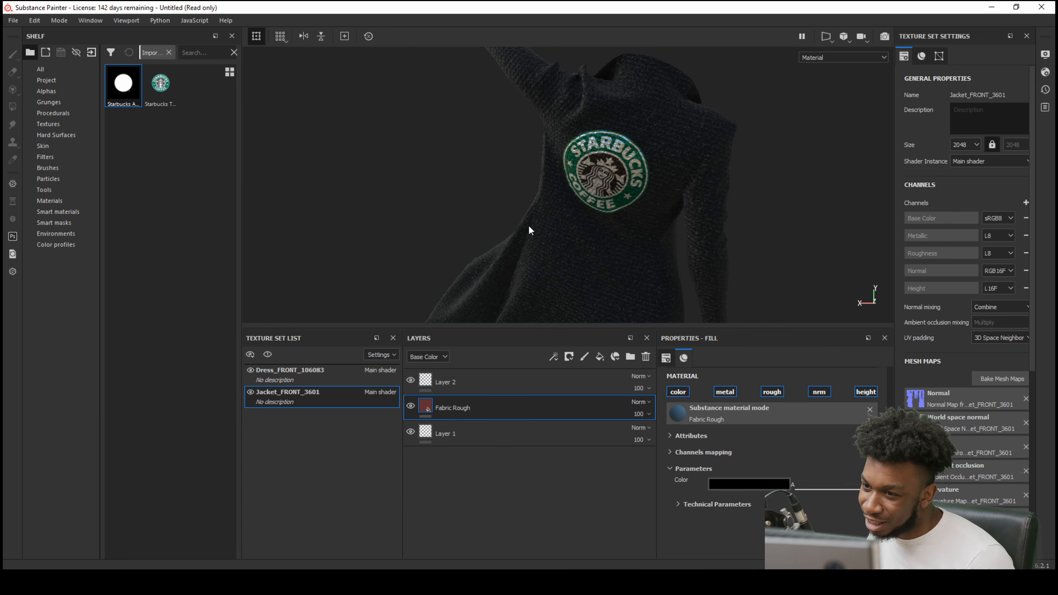
pyautogui.keyDown('alt'); pyautogui.moveTo(514, 232); pyautogui.dragTo(650, 219); pyautogui.keyUp('alt')
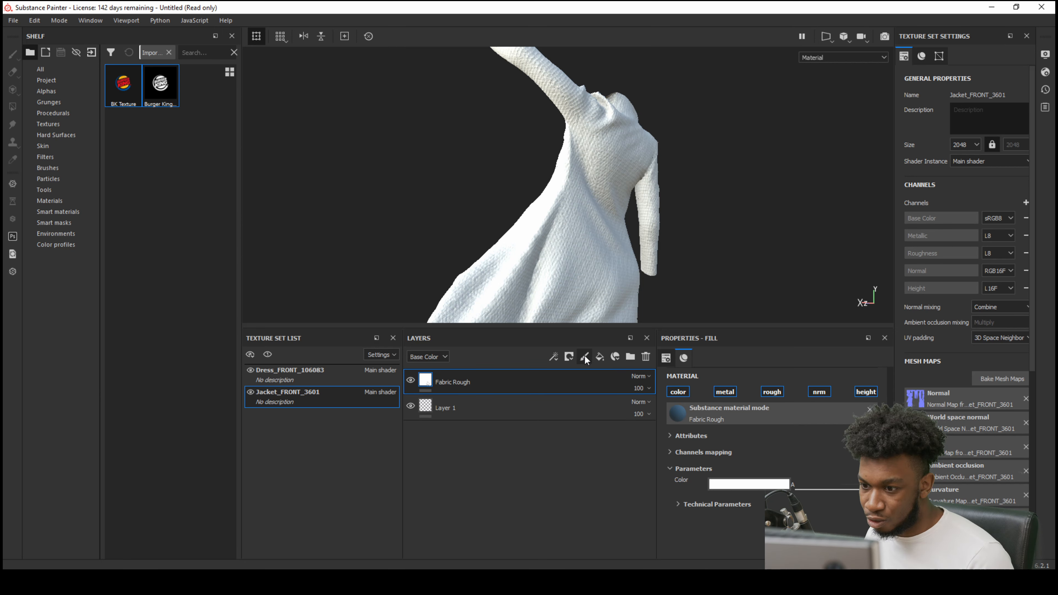
# Step: Add a paint layer above Fabric Rough with the Burger King image as brush alpha and BK Texture as base colour
pyautogui.click(585, 357)
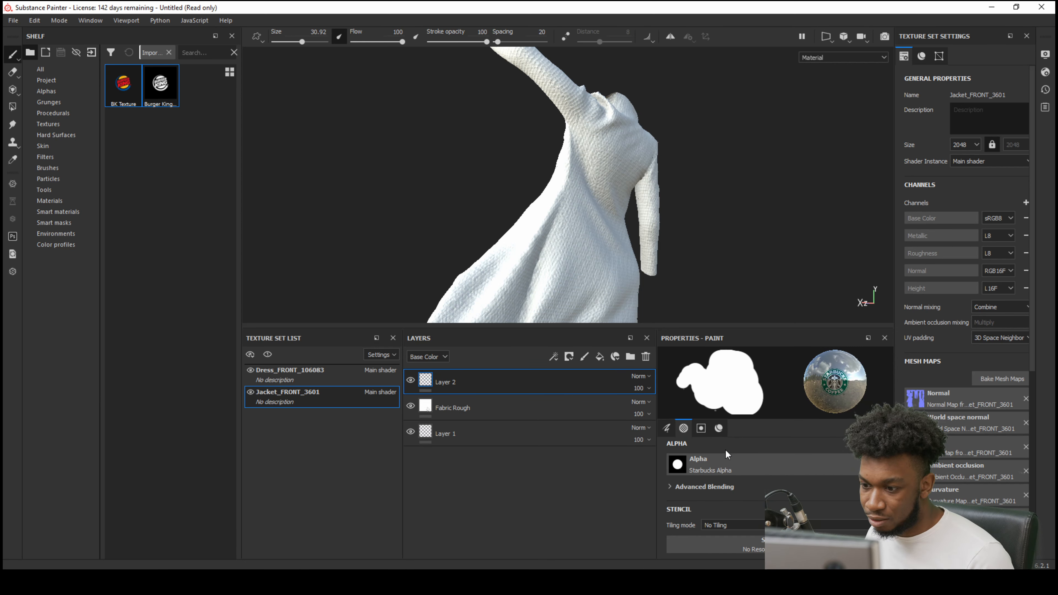
pyautogui.click(160, 91)
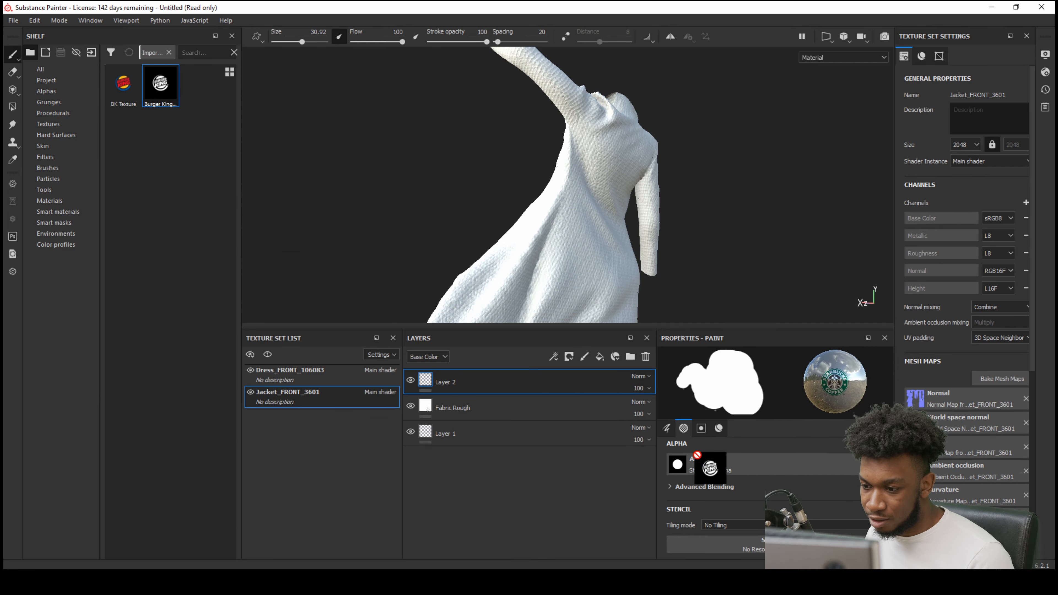
pyautogui.moveTo(697, 455); pyautogui.dragTo(697, 467)
pyautogui.scroll(-5, 744, 479)
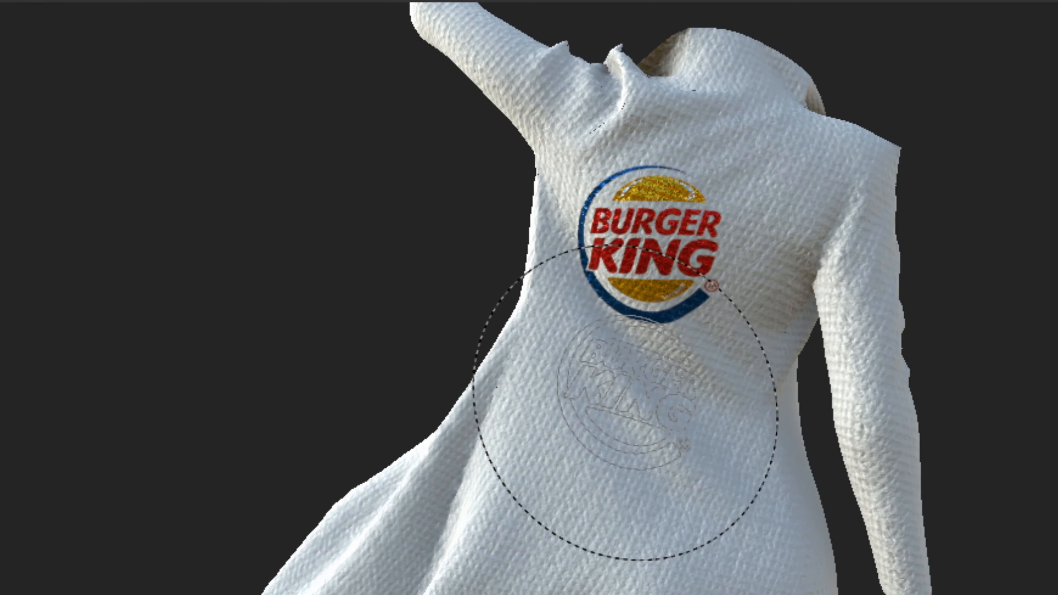
# Step: Undo the small Burger King stamp, then stamp the logo larger on the jacket's upper back and on the front chest
pyautogui.hotkey('ctrl', 'z')
pyautogui.click(676, 214)
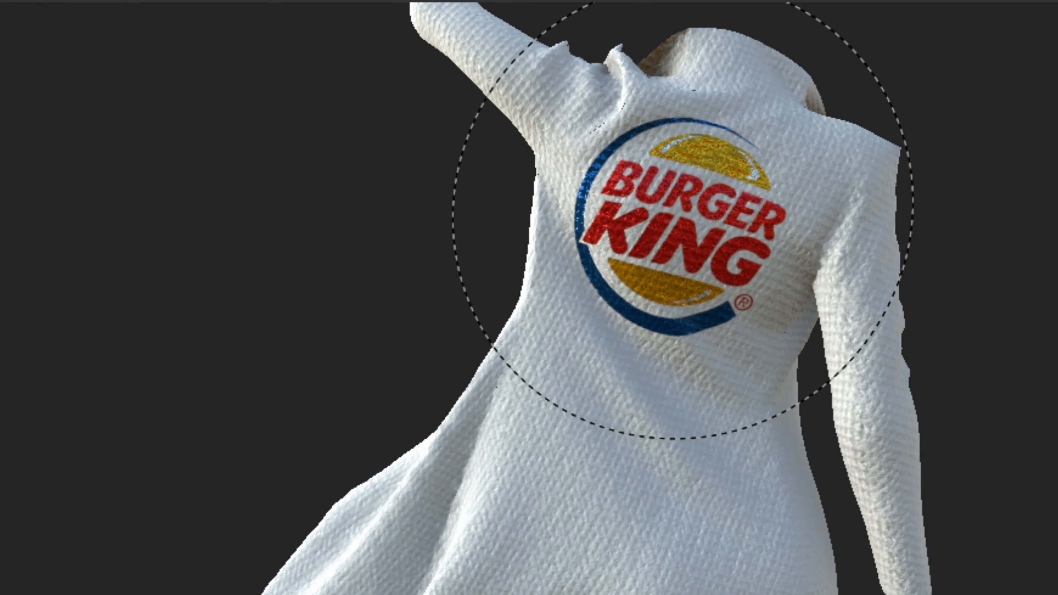
pyautogui.moveTo(679, 221)
pyautogui.keyDown('alt'); pyautogui.mouseDown()
pyautogui.moveTo(814, 355)
pyautogui.moveTo(878, 237)
pyautogui.moveTo(113, 370)
pyautogui.moveTo(350, 312)
pyautogui.mouseUp(); pyautogui.keyUp('alt')
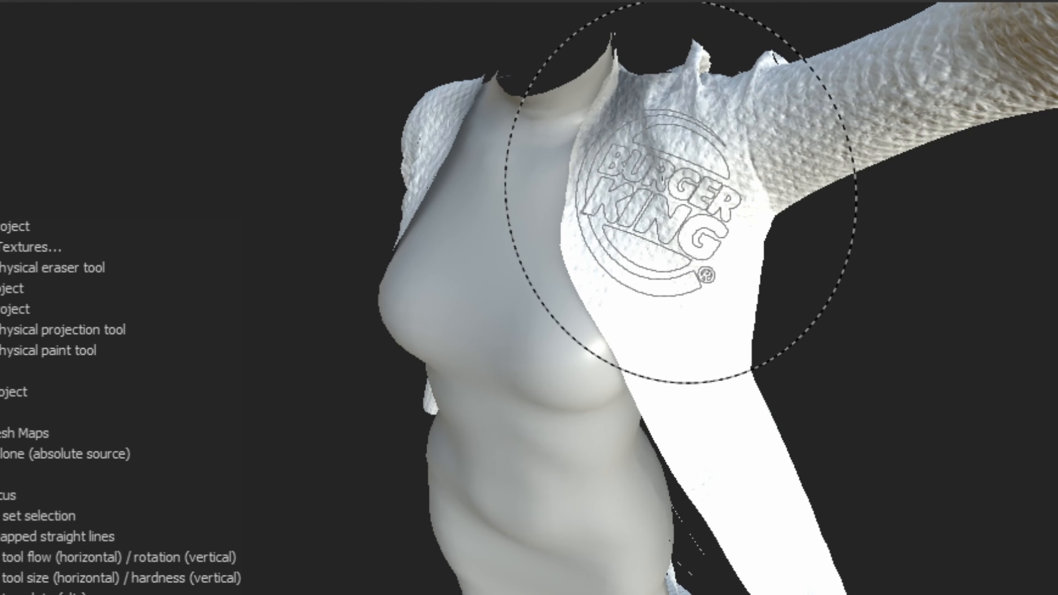
pyautogui.click(659, 217)
pyautogui.keyDown('alt'); pyautogui.moveTo(659, 217); pyautogui.dragTo(806, 340); pyautogui.keyUp('alt')
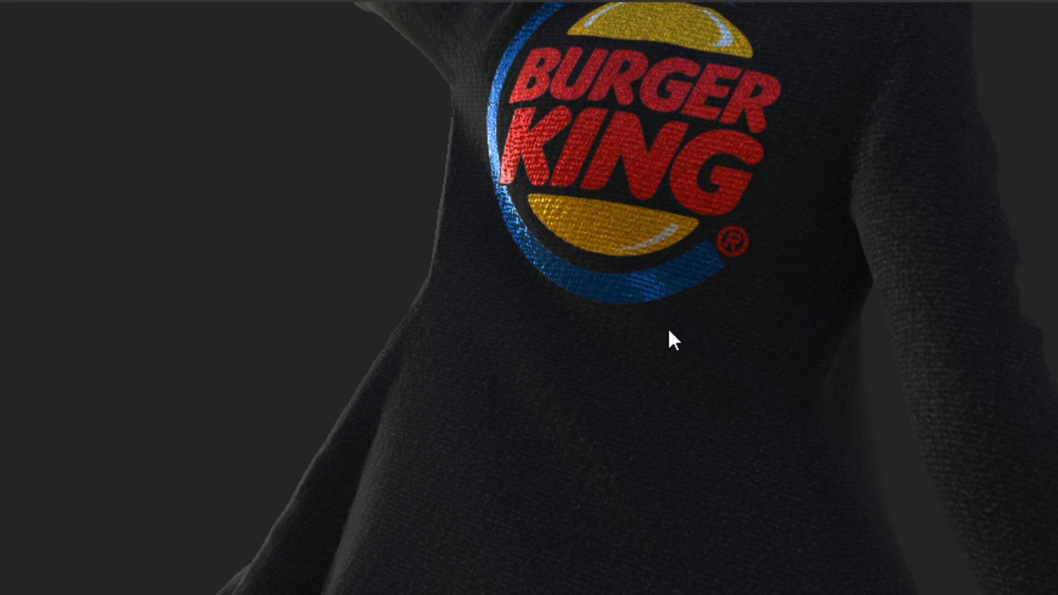
pyautogui.moveTo(669, 338)
pyautogui.keyDown('alt'); pyautogui.mouseDown()
pyautogui.moveTo(562, 472)
pyautogui.moveTo(900, 421)
pyautogui.moveTo(685, 538)
pyautogui.moveTo(631, 509)
pyautogui.moveTo(721, 487)
pyautogui.moveTo(895, 471)
pyautogui.moveTo(792, 417)
pyautogui.moveTo(721, 282)
pyautogui.moveTo(480, 323)
pyautogui.mouseUp(); pyautogui.keyUp('alt')
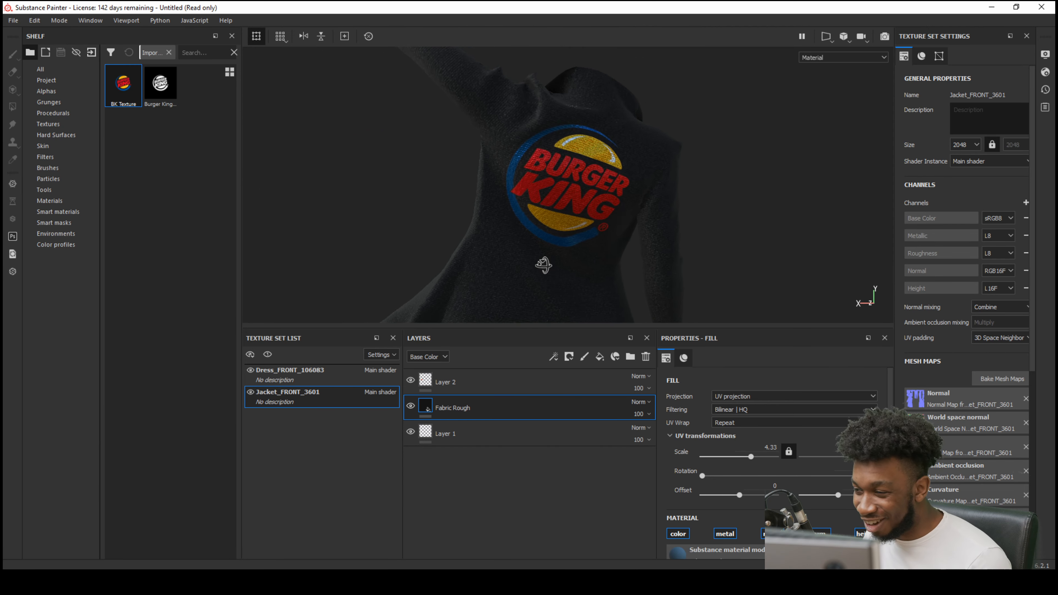
pyautogui.keyDown('alt'); pyautogui.moveTo(543, 265); pyautogui.dragTo(514, 289); pyautogui.keyUp('alt')
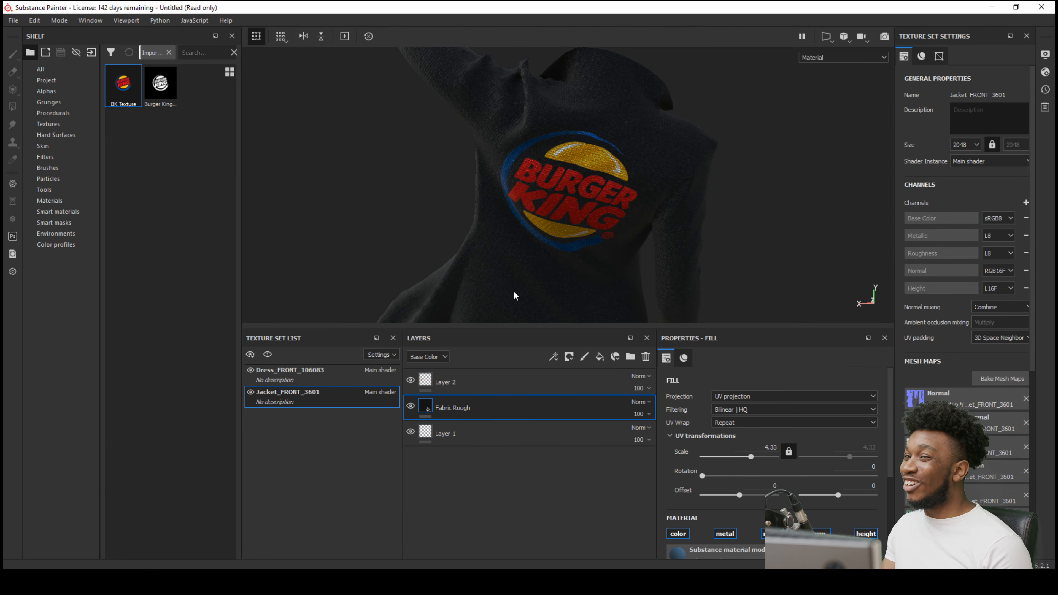
pyautogui.keyDown('alt'); pyautogui.moveTo(461, 203); pyautogui.dragTo(489, 169); pyautogui.keyUp('alt')
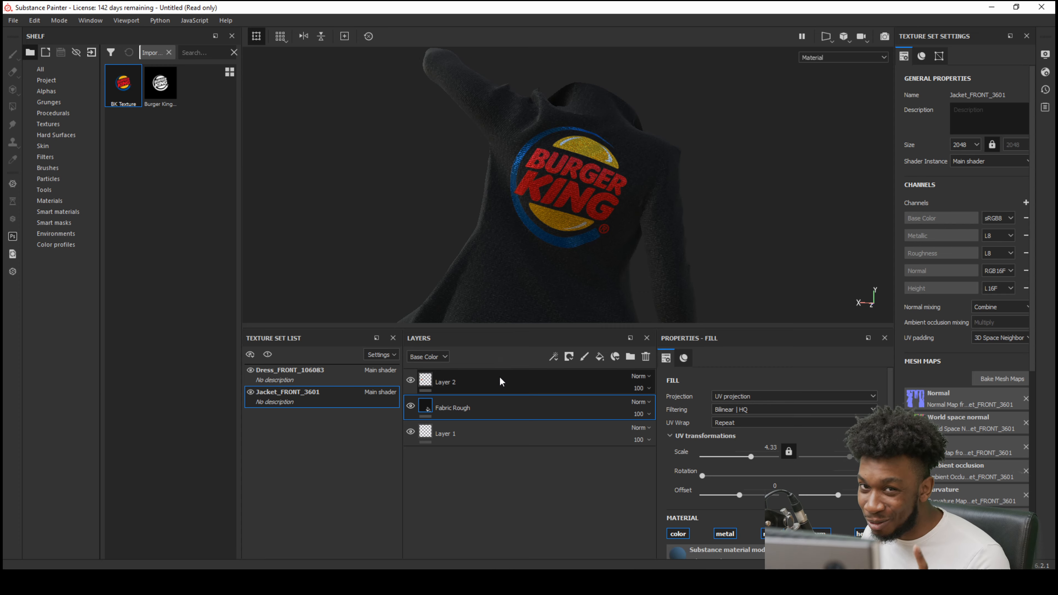
# Step: Delete Layer 2, the paint layer that holds the Burger King logo
pyautogui.click(504, 391)
pyautogui.moveTo(508, 272)
pyautogui.keyDown('alt'); pyautogui.mouseDown()
pyautogui.moveTo(574, 253)
pyautogui.moveTo(638, 273)
pyautogui.mouseUp(); pyautogui.keyUp('alt')
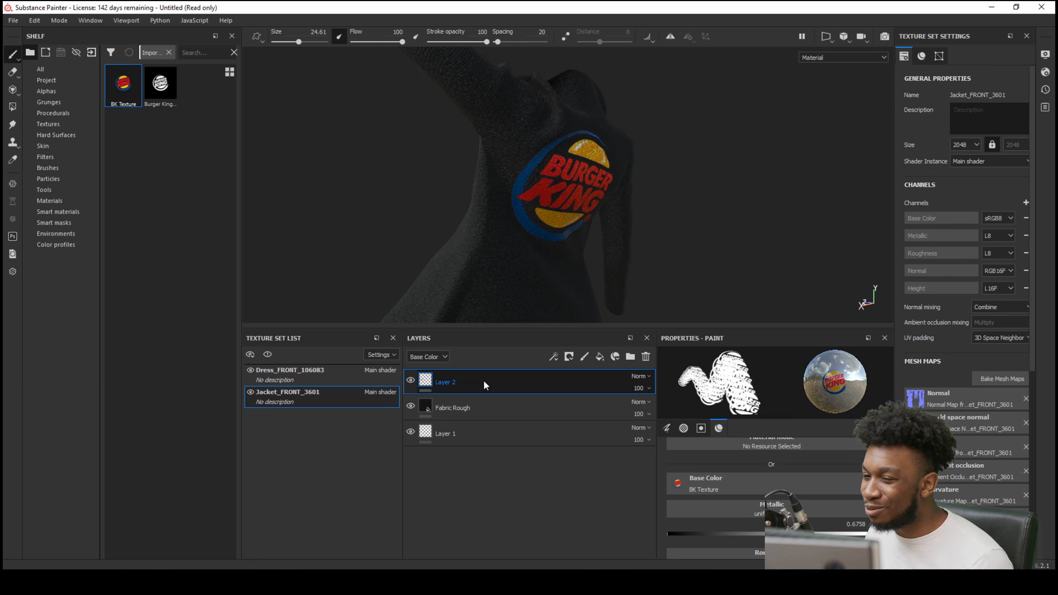
pyautogui.press('Delete')
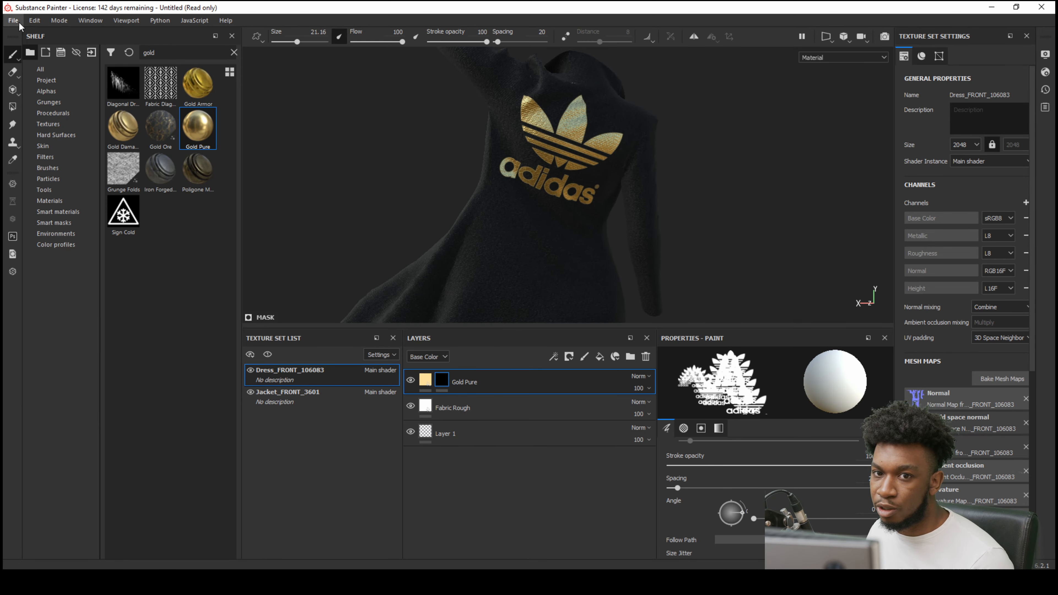
# Step: Start a texture export, look over the Unreal Engine 4 SSS (Packed) output preset, and set the maximum texture size to 4096
pyautogui.click(14, 20)
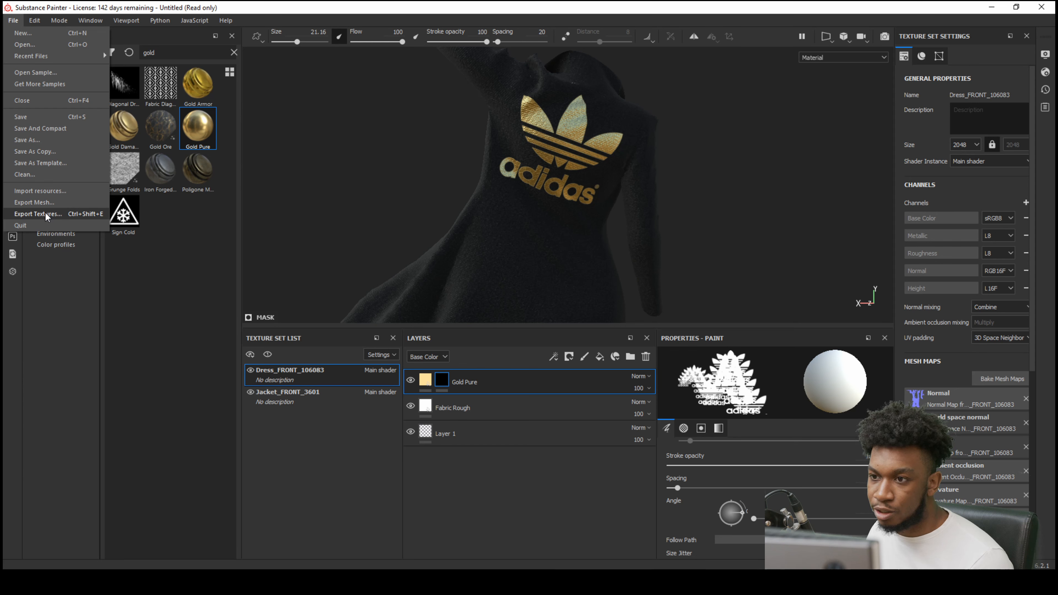
pyautogui.click(38, 214)
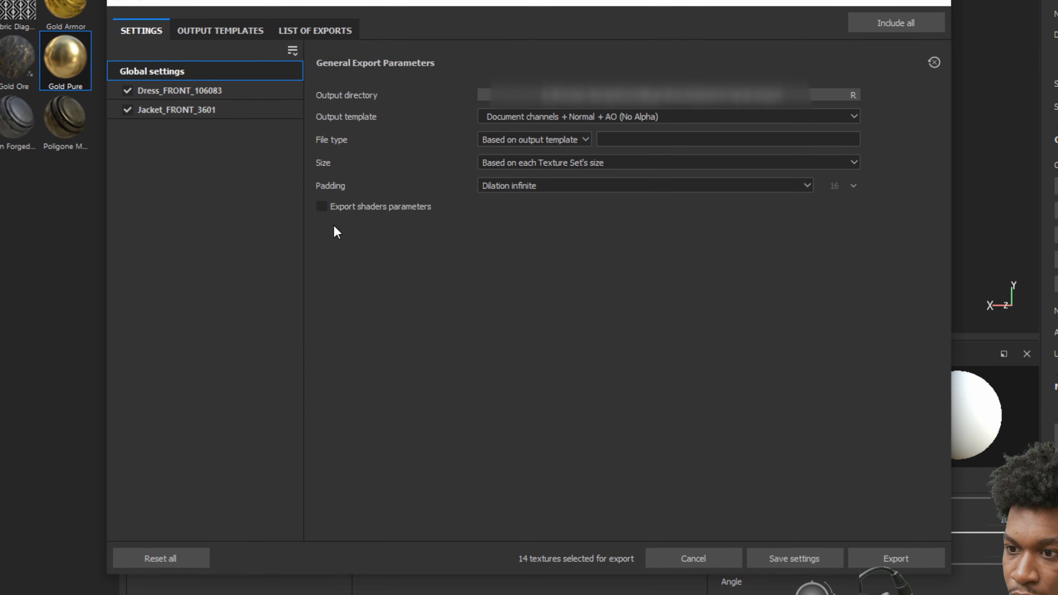
pyautogui.click(233, 30)
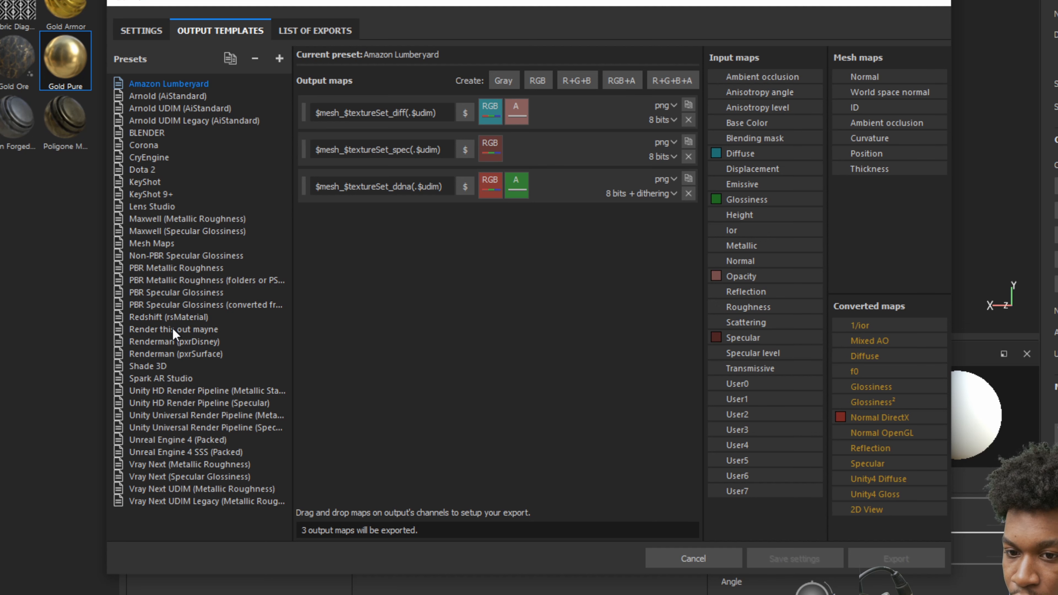
pyautogui.click(197, 453)
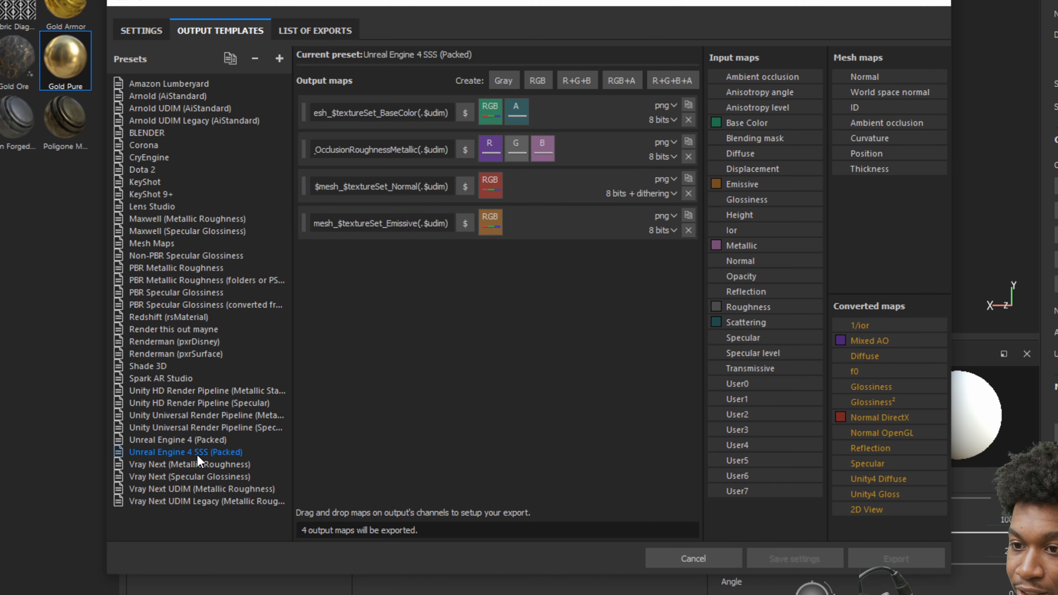
pyautogui.click(142, 31)
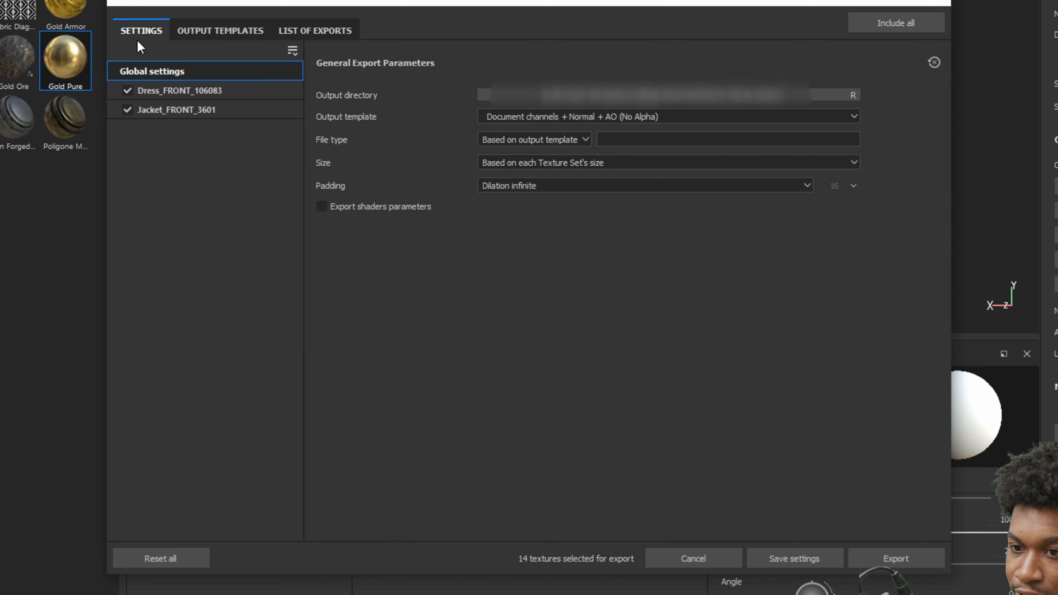
pyautogui.click(553, 162)
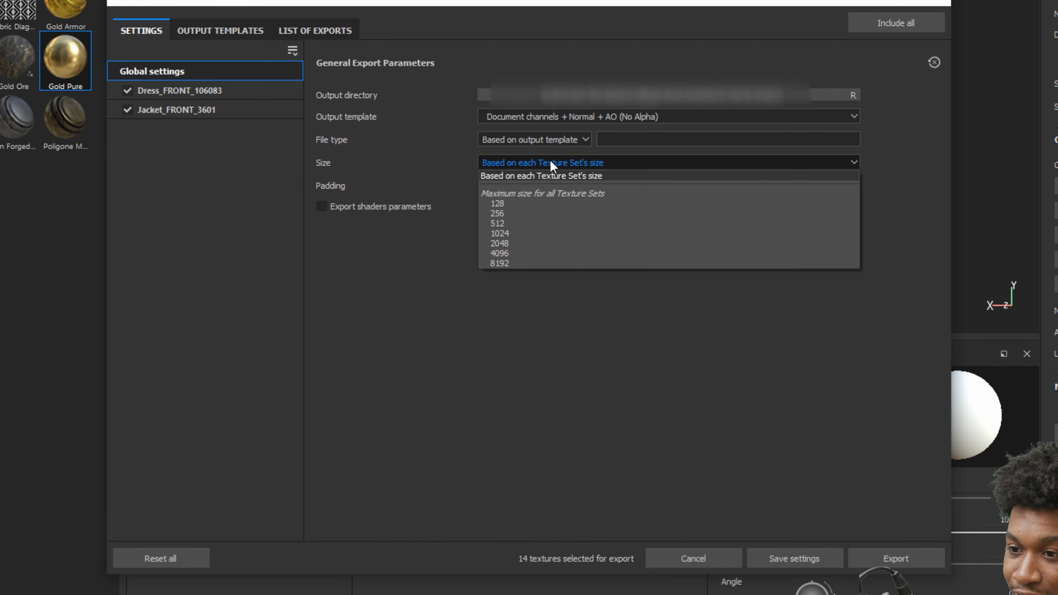
pyautogui.click(523, 253)
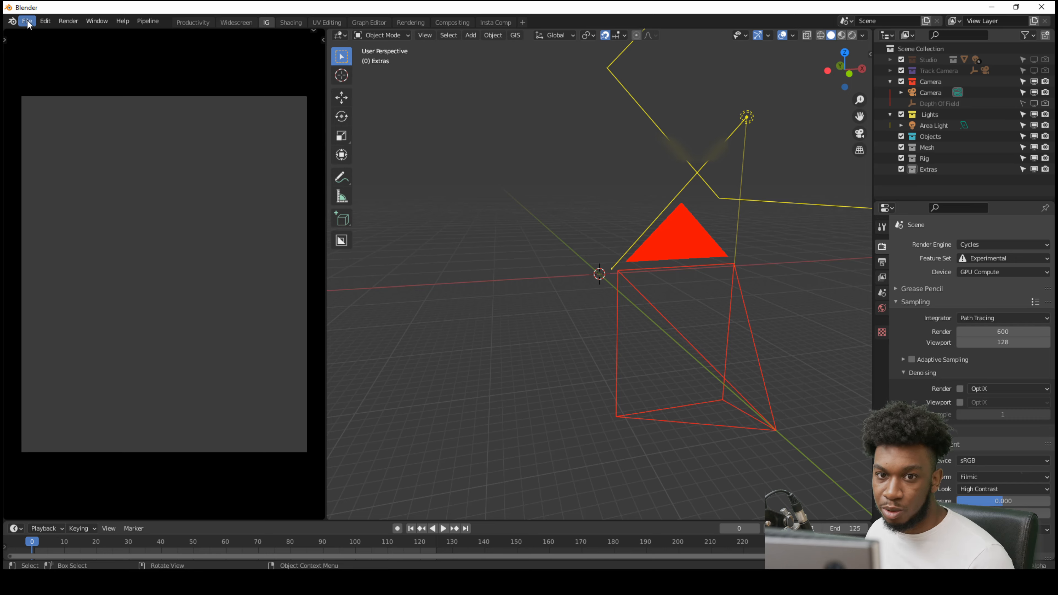
# Step: Switch to Blender, enlarge the imported clothing model to a scale of about 0.028, and shift it along global X within the camera frame
pyautogui.press('s')
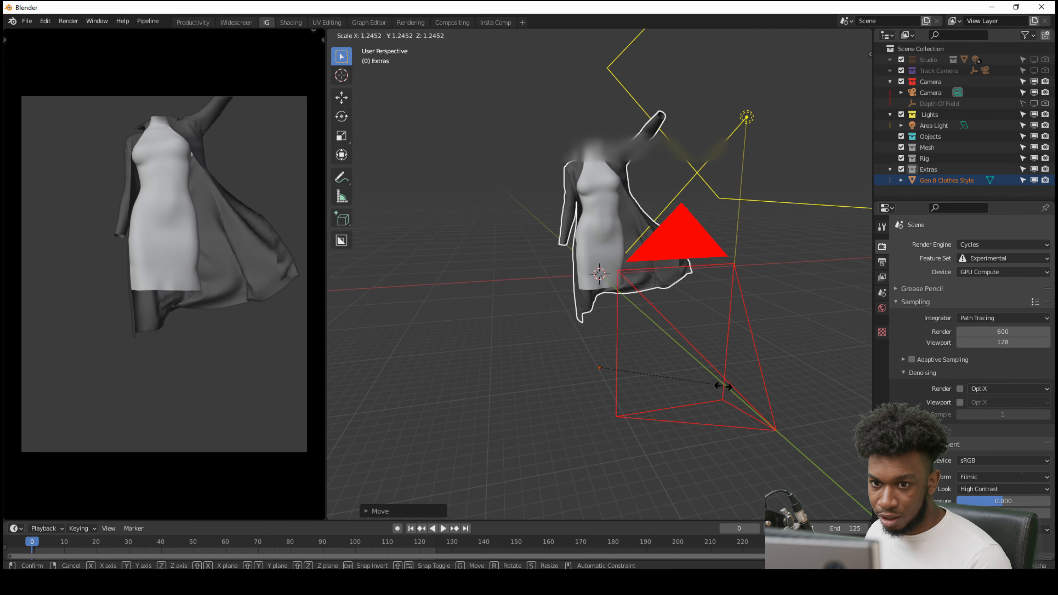
pyautogui.click(709, 421)
pyautogui.press('g')
pyautogui.press('x')
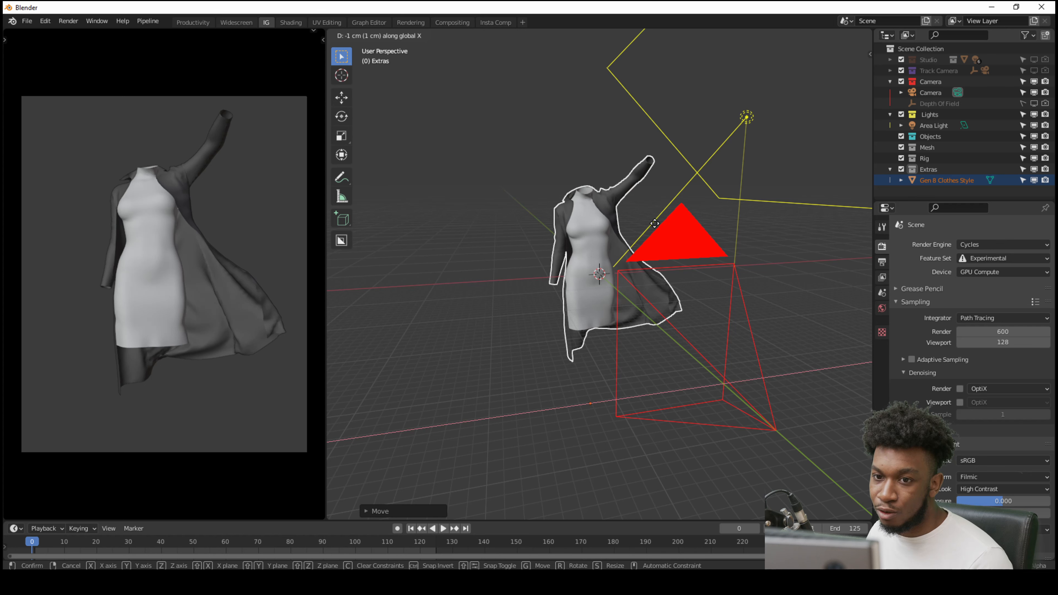
pyautogui.click(655, 224)
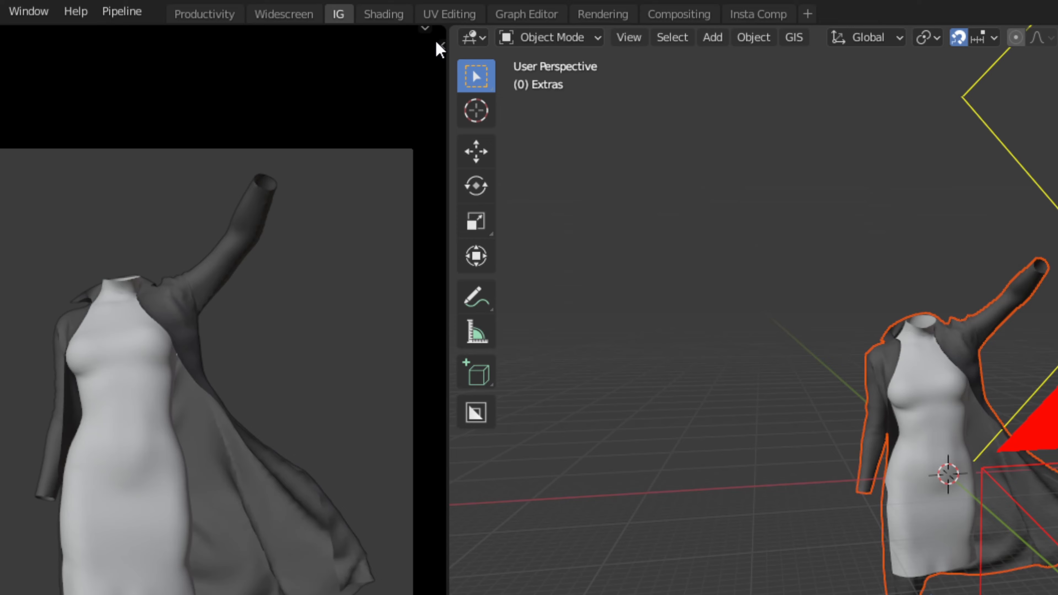
# Step: Unwrap the entire Gen 8 Clothes Style mesh with Smart UV Project in the UV Editing workspace
pyautogui.click(327, 22)
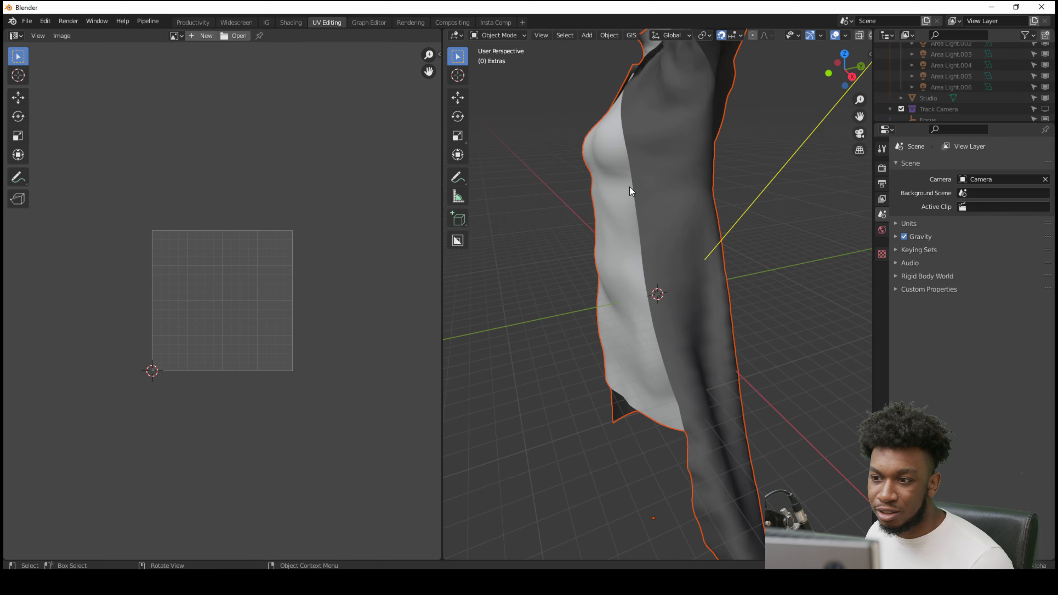
pyautogui.moveTo(630, 191); pyautogui.dragTo(681, 185, button='middle')
pyautogui.click(682, 183)
pyautogui.press('Tab')
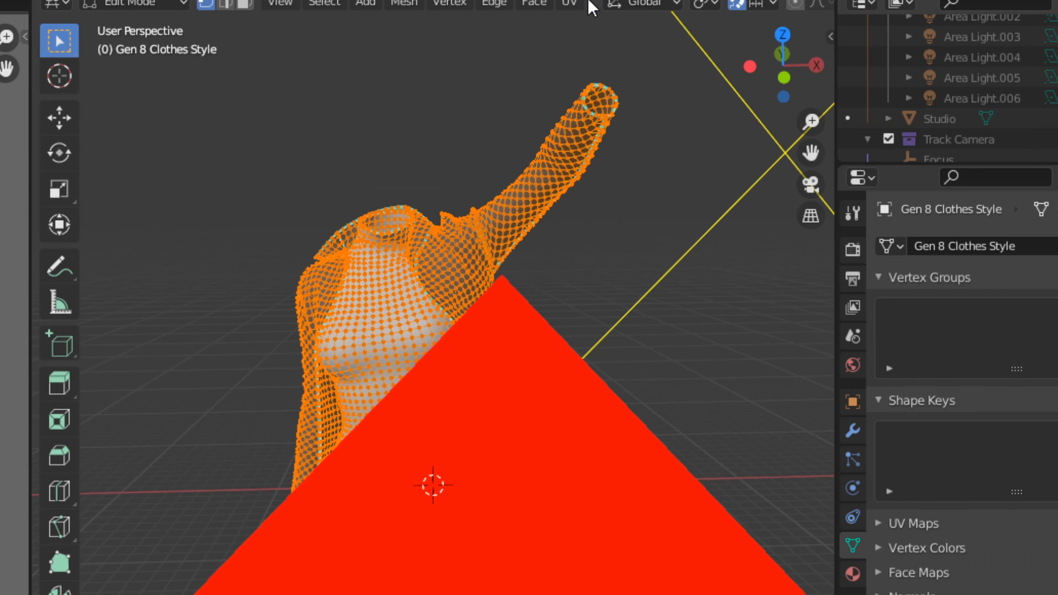
pyautogui.click(734, 37)
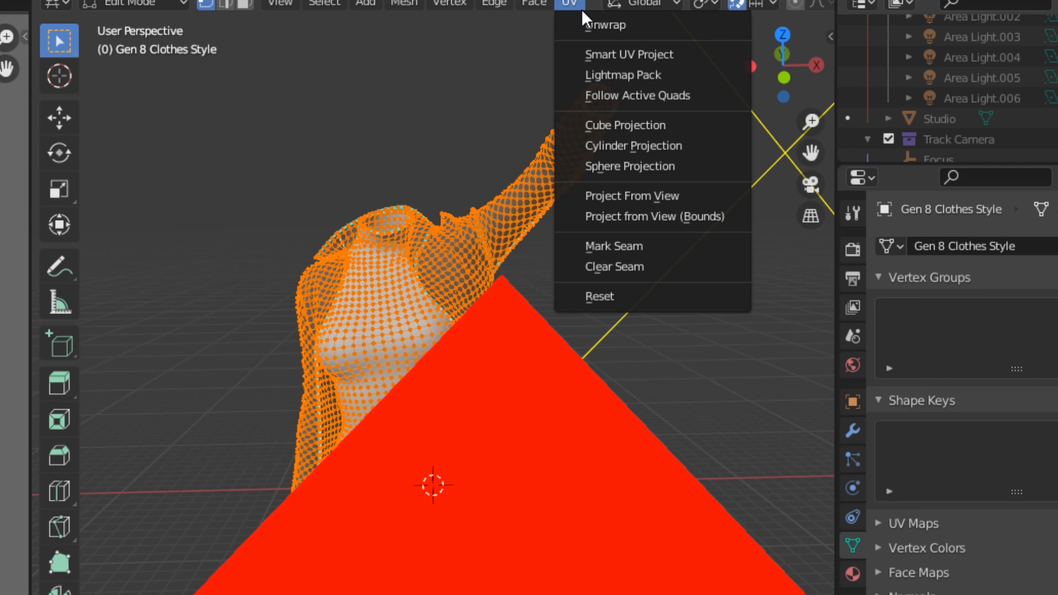
pyautogui.click(611, 55)
pyautogui.click(586, 219)
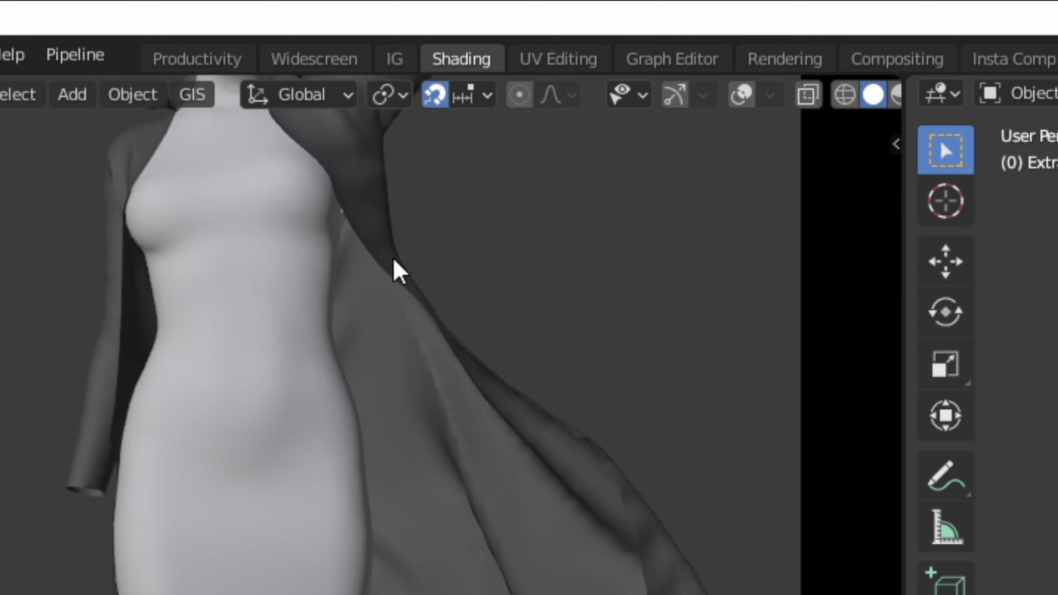
# Step: Select the Principled BSDF node of the Jacket_FRONT_3601 material in the Shading workspace
pyautogui.scroll(-3, 394, 259)
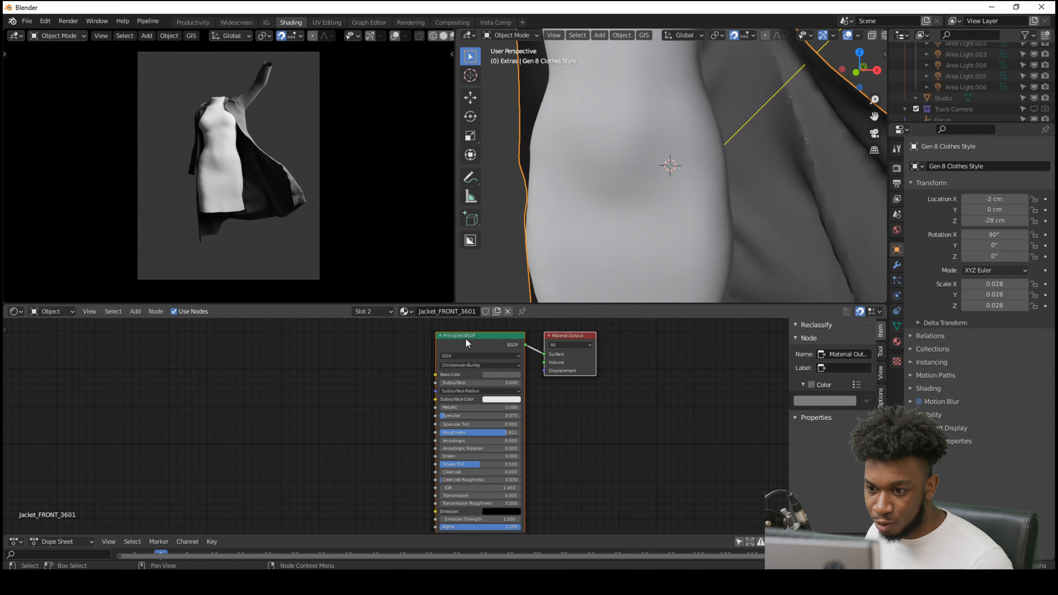
pyautogui.click(452, 341)
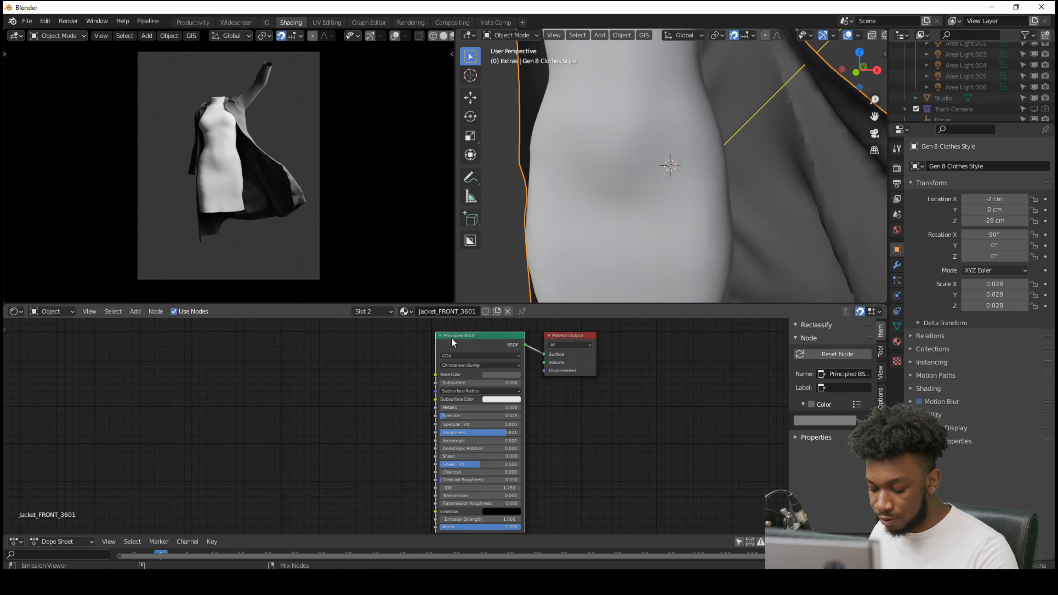